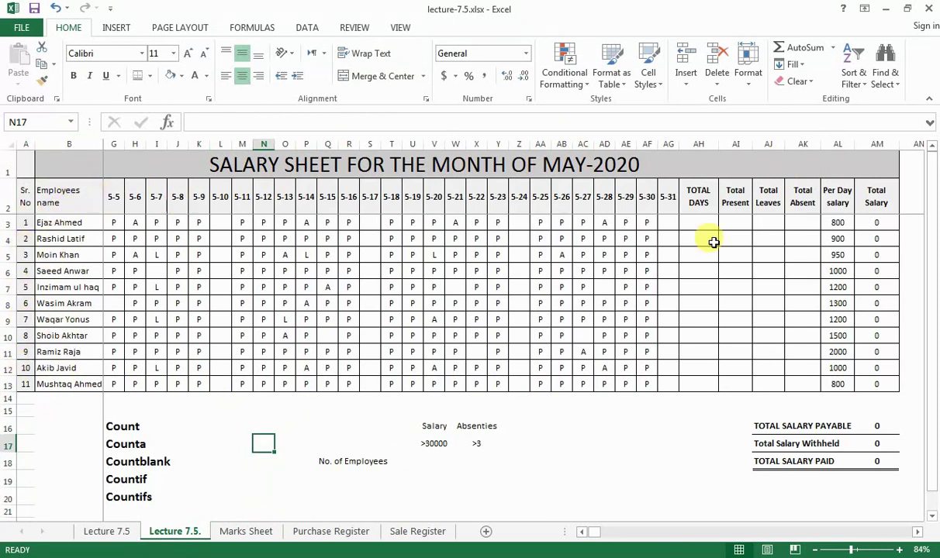
pyautogui.moveTo(592, 541); pyautogui.dragTo(587, 535)
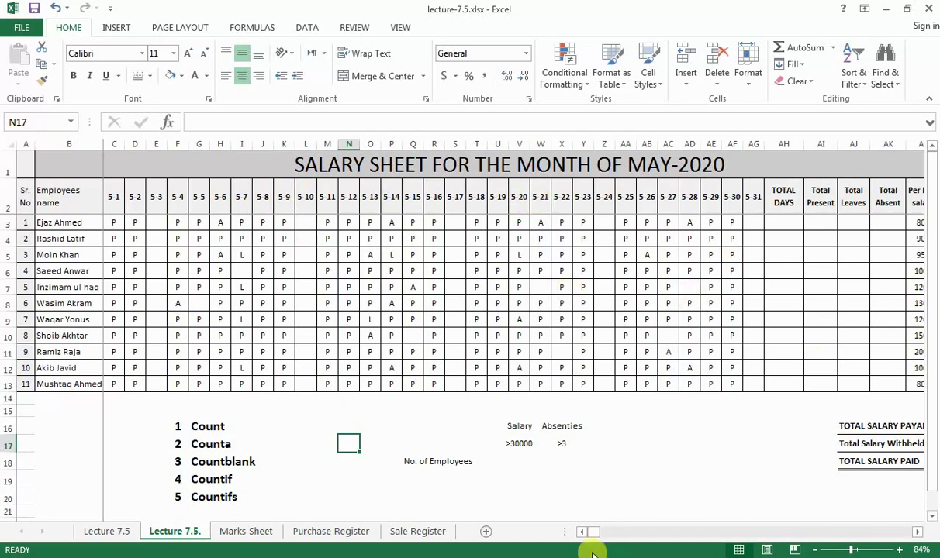
pyautogui.click(917, 534)
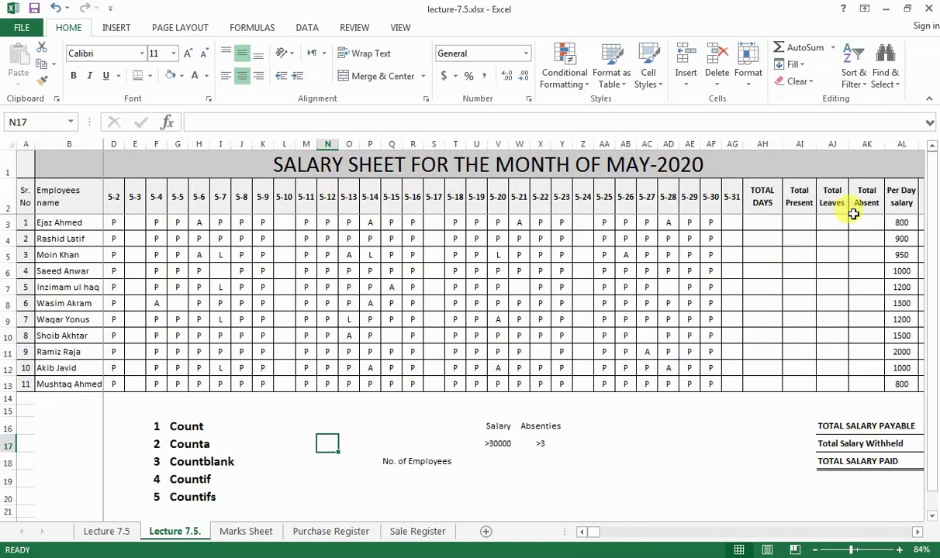
pyautogui.click(917, 534)
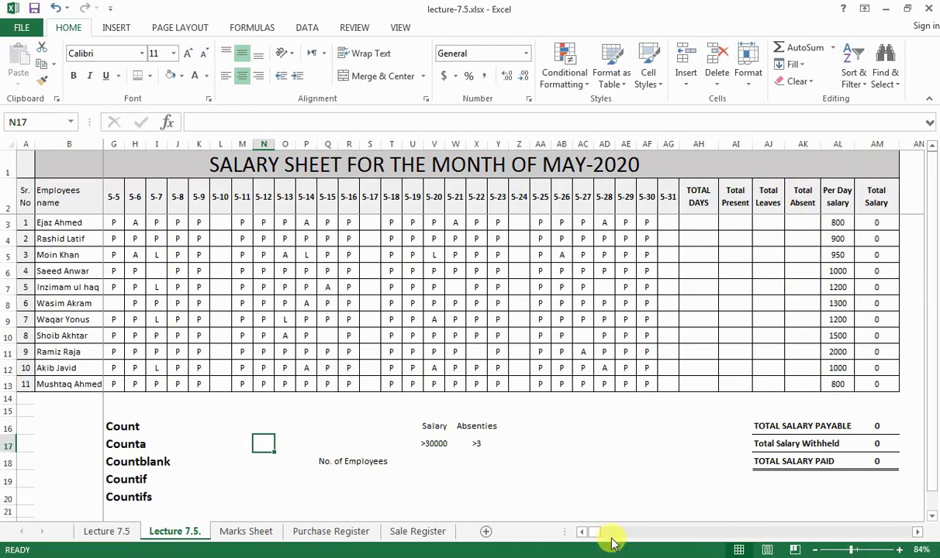
pyautogui.moveTo(595, 537); pyautogui.dragTo(589, 535)
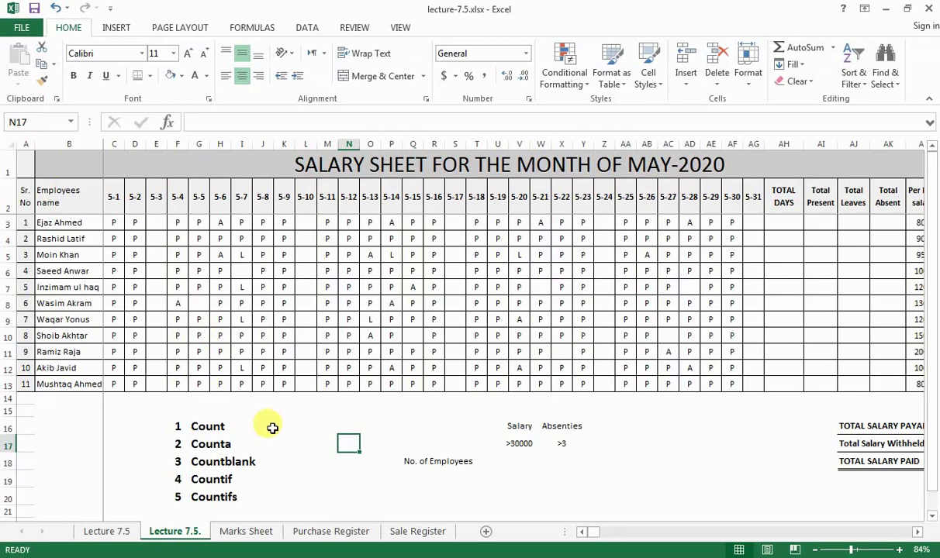
# - Enter the formula =COUNT(A3:A13) in cell K16 beside the Count label to count the serial numbers
pyautogui.click(266, 426)
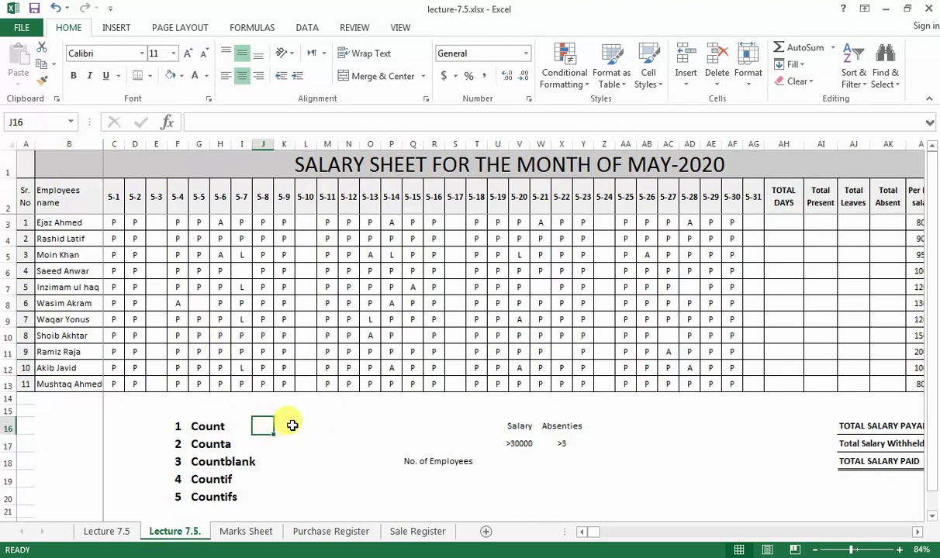
pyautogui.click(285, 428)
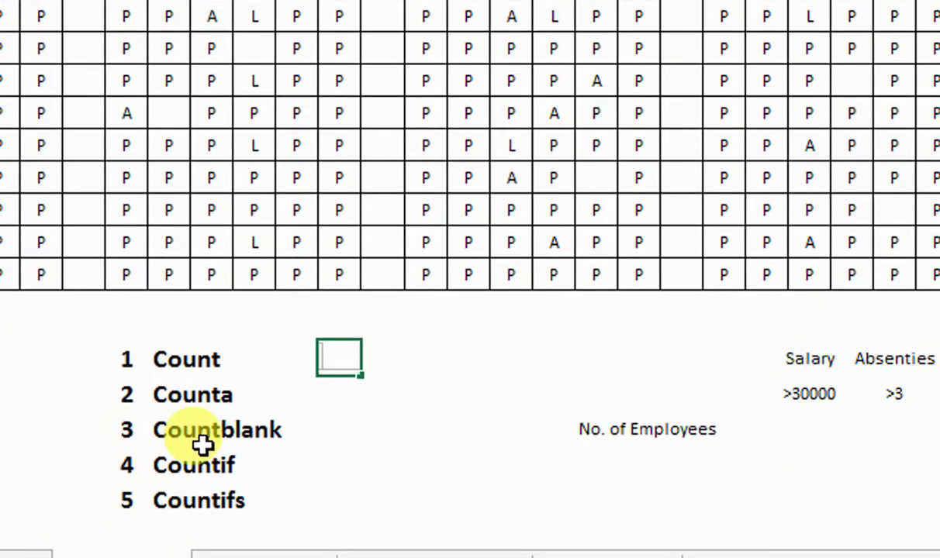
pyautogui.write('COUNT')
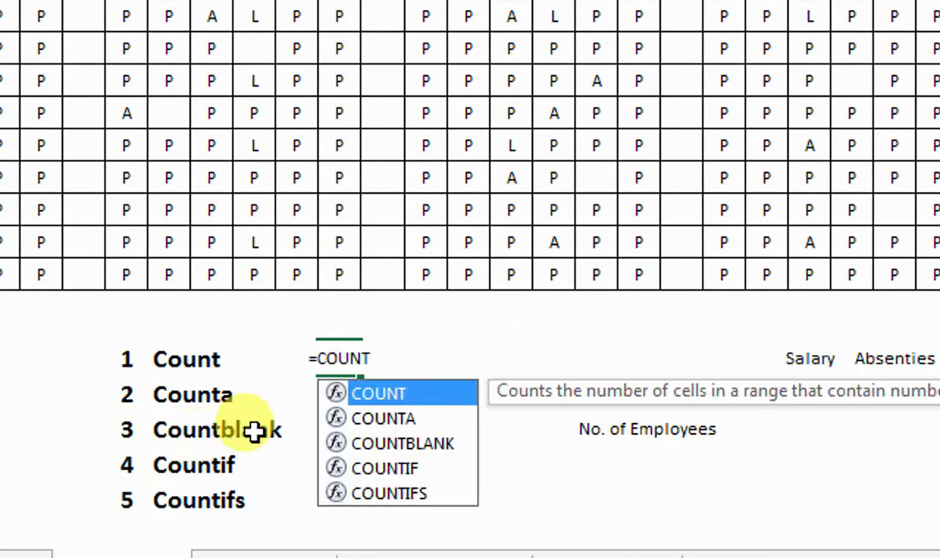
pyautogui.doubleClick(367, 393)
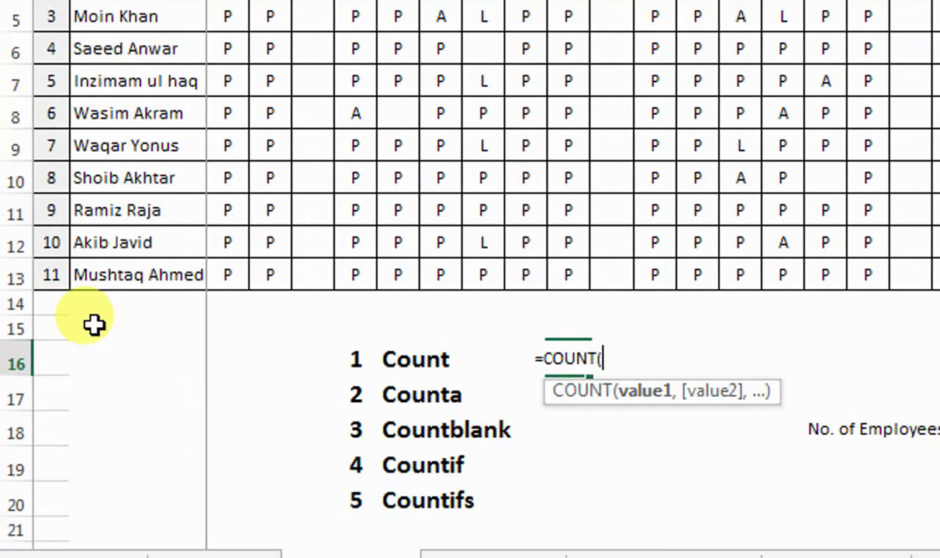
pyautogui.moveTo(53, 242); pyautogui.dragTo(52, 274)
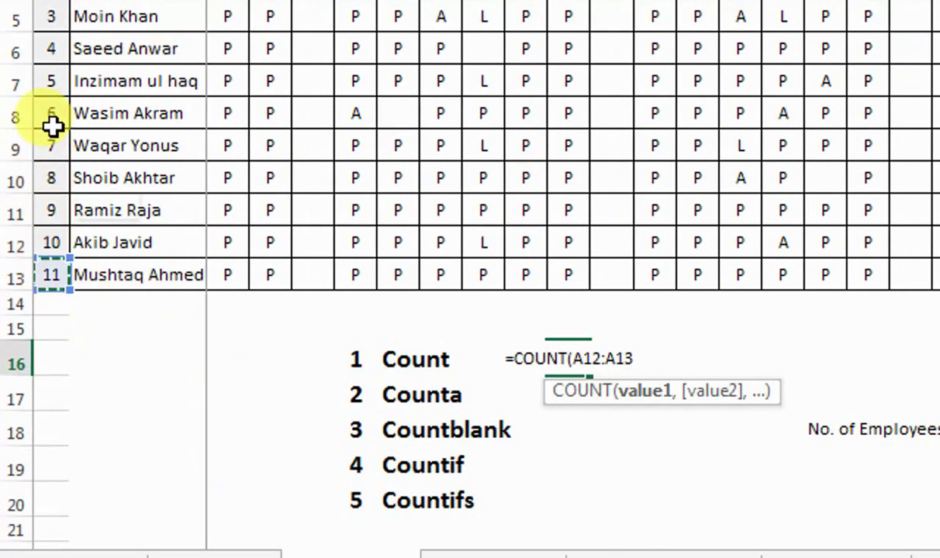
pyautogui.moveTo(52, 43); pyautogui.dragTo(51, 128)
pyautogui.scroll(-2, 524, 533)
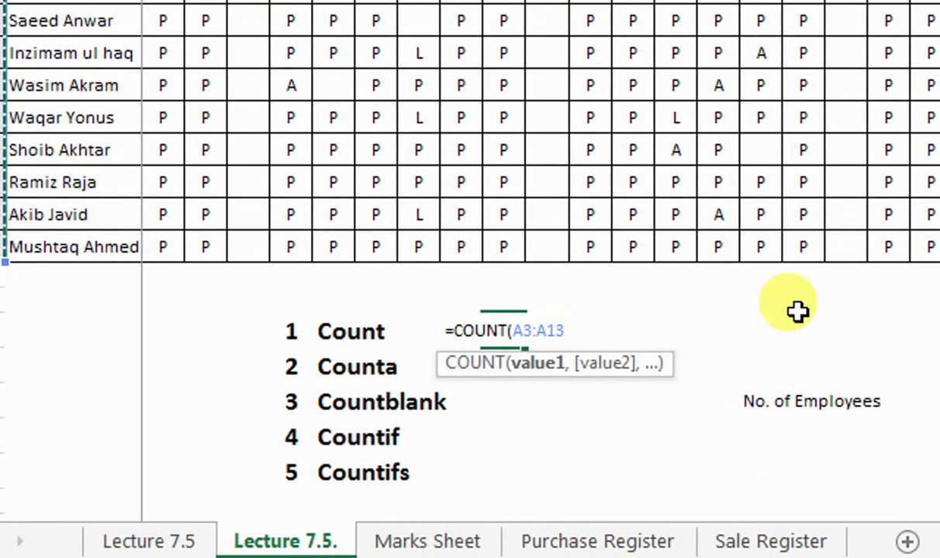
pyautogui.write(')')
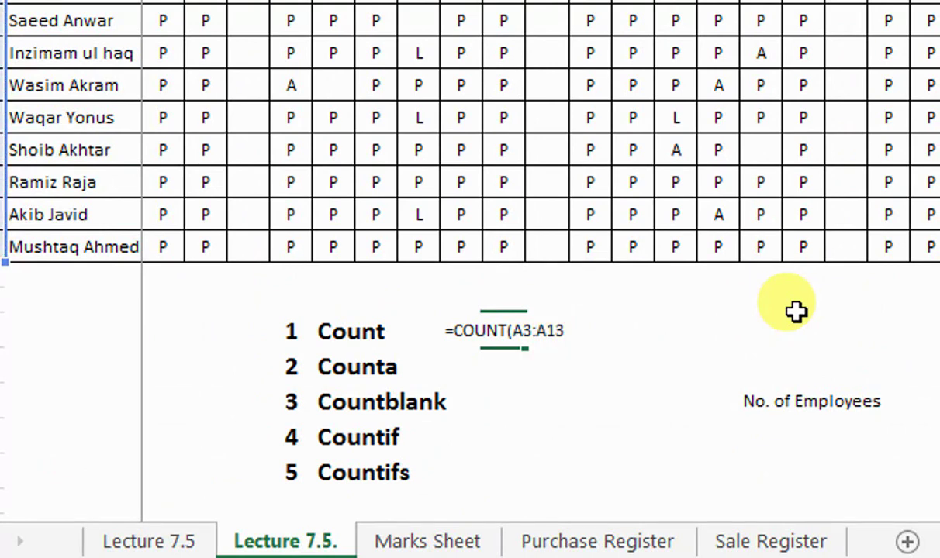
pyautogui.press('Return')
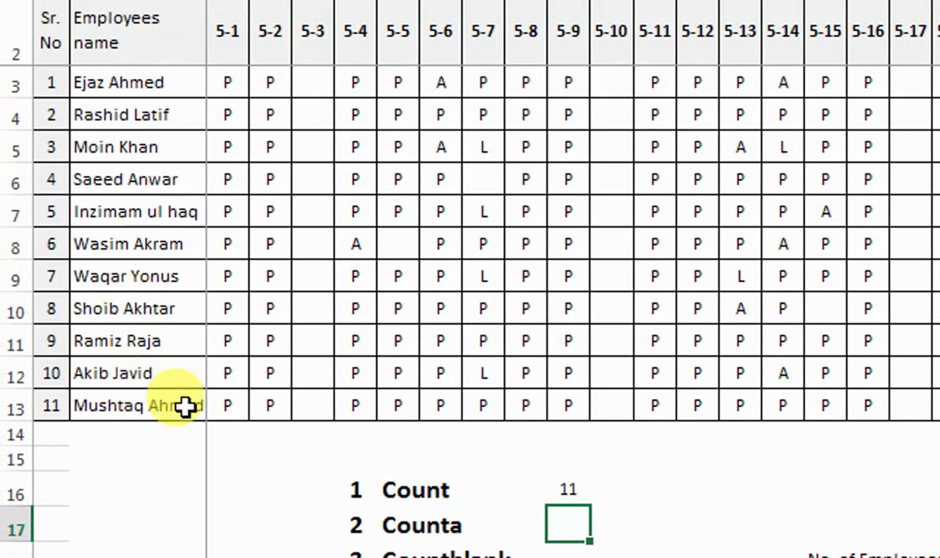
# - Try shifting the COUNT formula's range in K16 to the employee name column, B3:B13
pyautogui.click(556, 487)
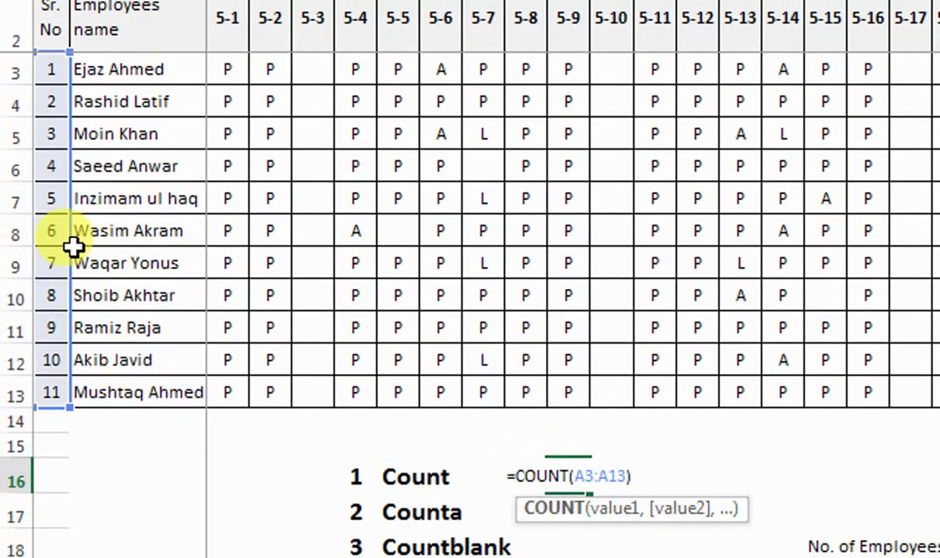
pyautogui.moveTo(69, 256); pyautogui.dragTo(109, 245)
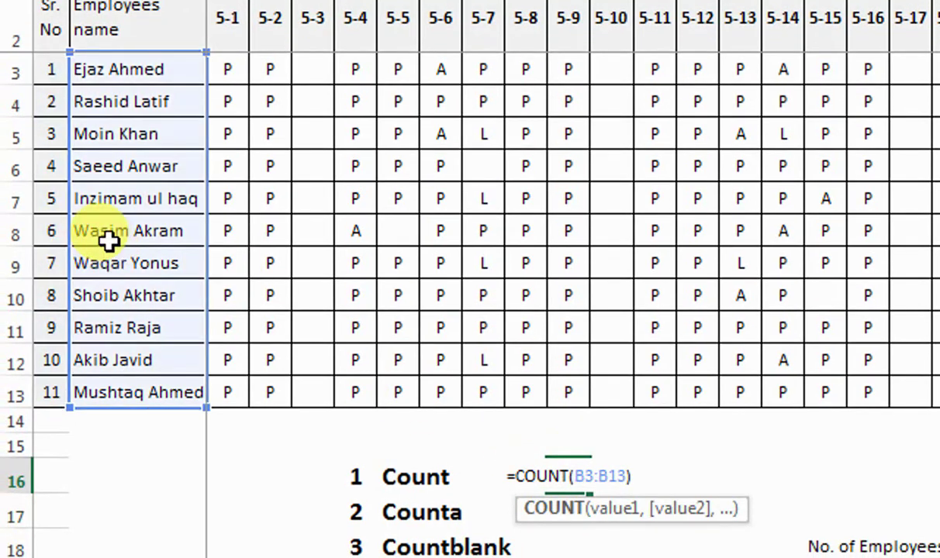
pyautogui.press('Return')
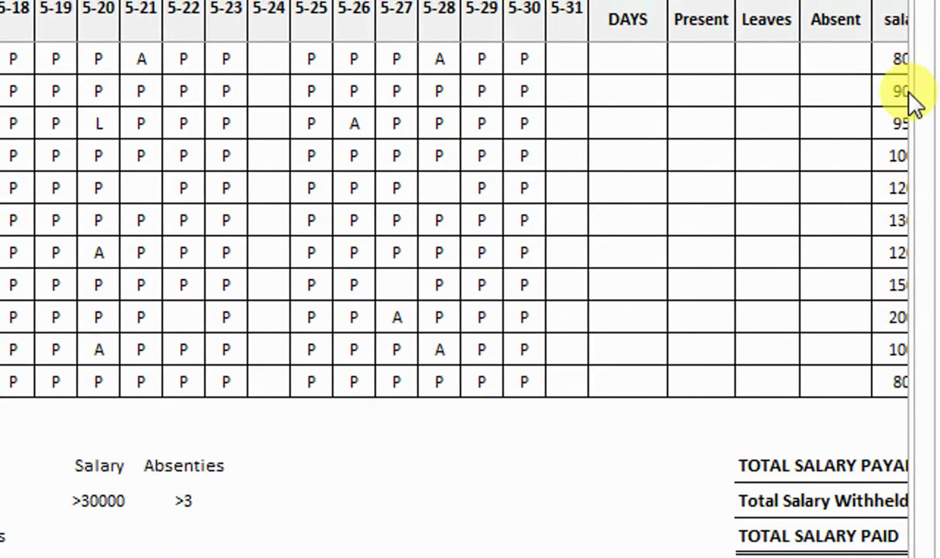
pyautogui.moveTo(924, 154); pyautogui.dragTo(930, 40)
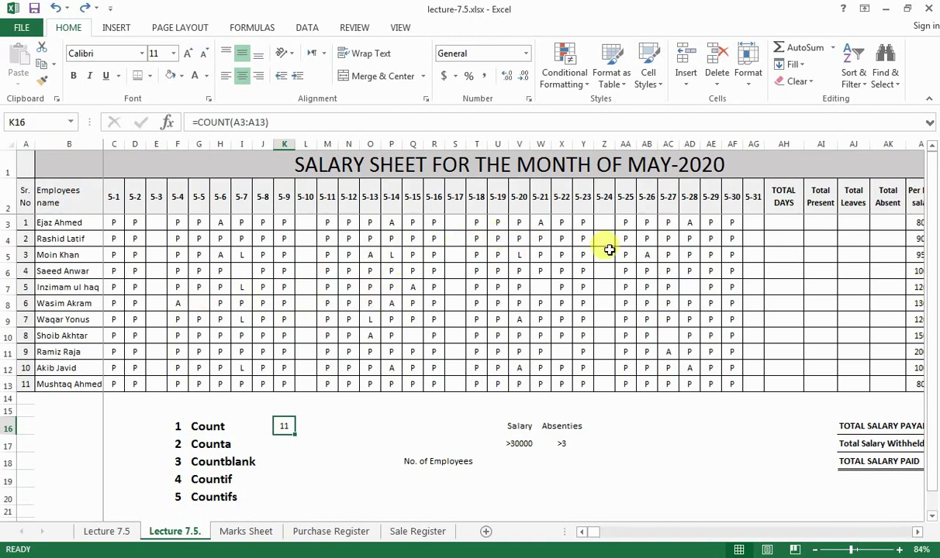
# - Add a conditional formatting rule to the attendance range C3:AG13 that fills blank cells with light blue
pyautogui.click(541, 286)
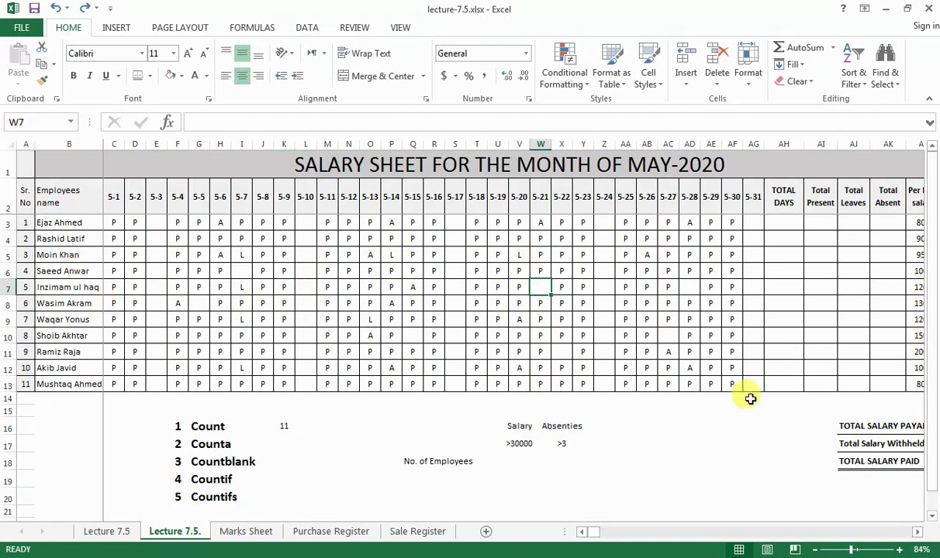
pyautogui.moveTo(749, 382); pyautogui.dragTo(123, 220)
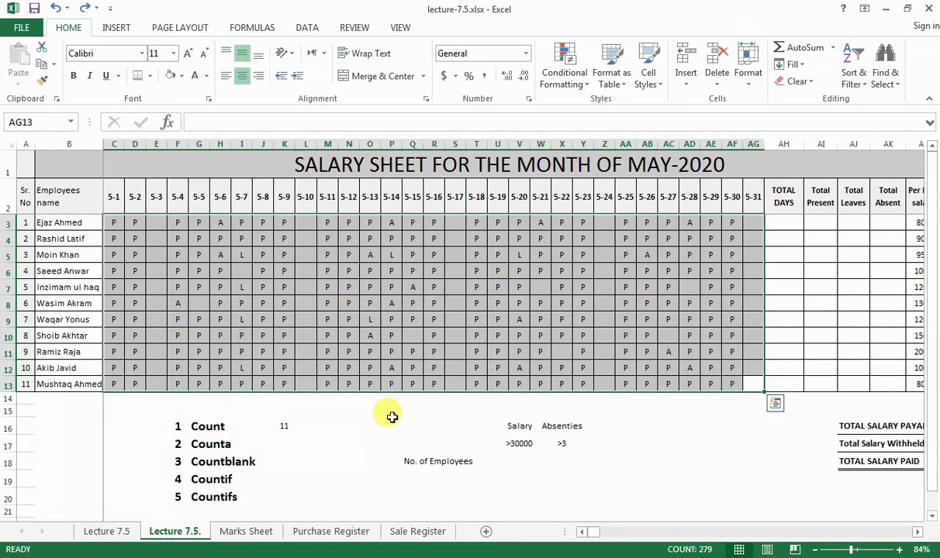
pyautogui.click(586, 91)
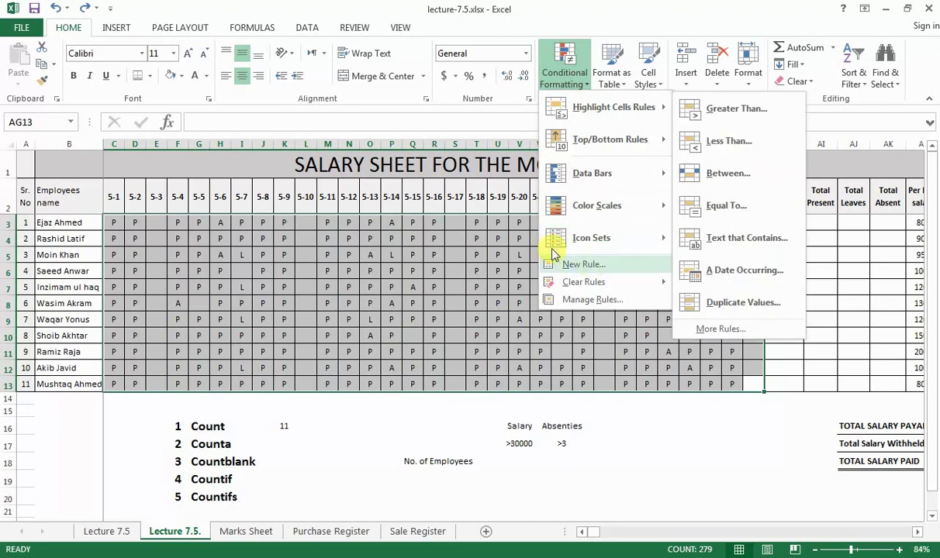
pyautogui.click(628, 268)
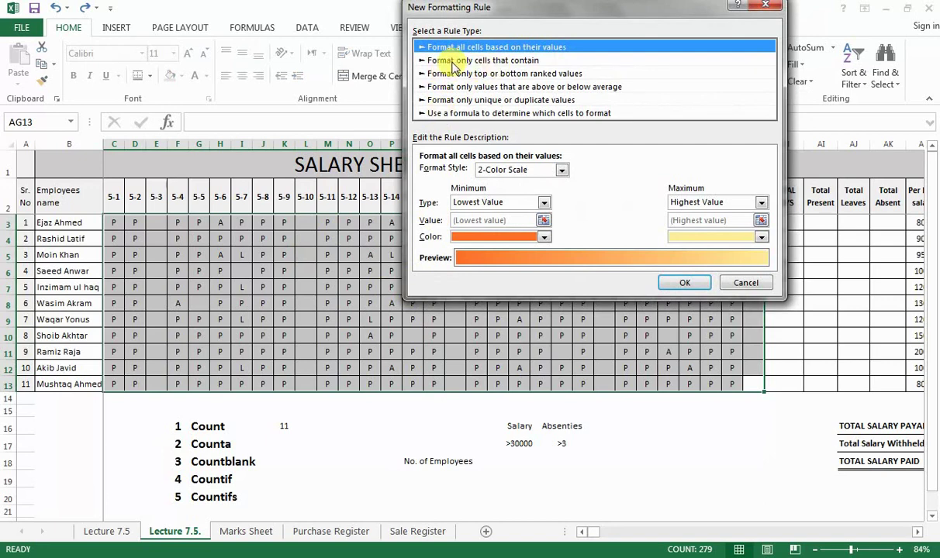
pyautogui.click(502, 62)
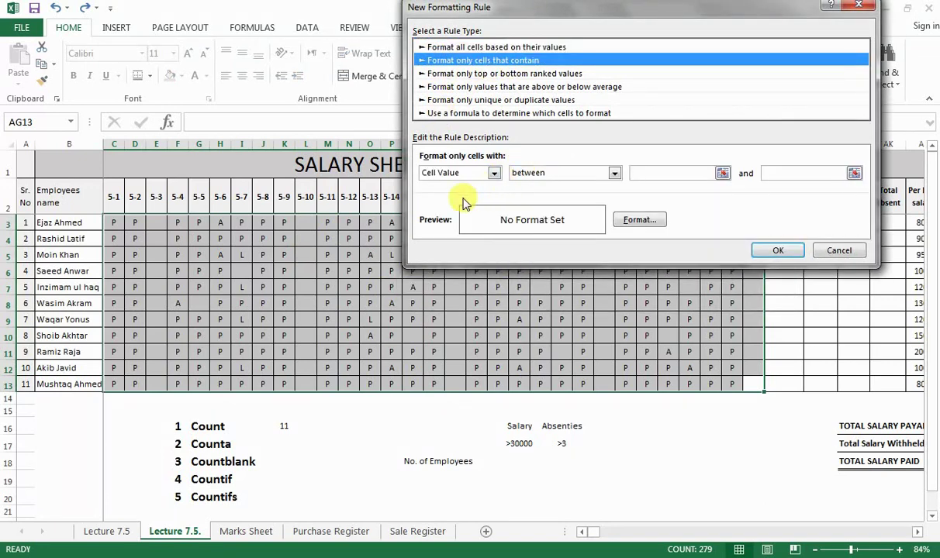
pyautogui.click(495, 174)
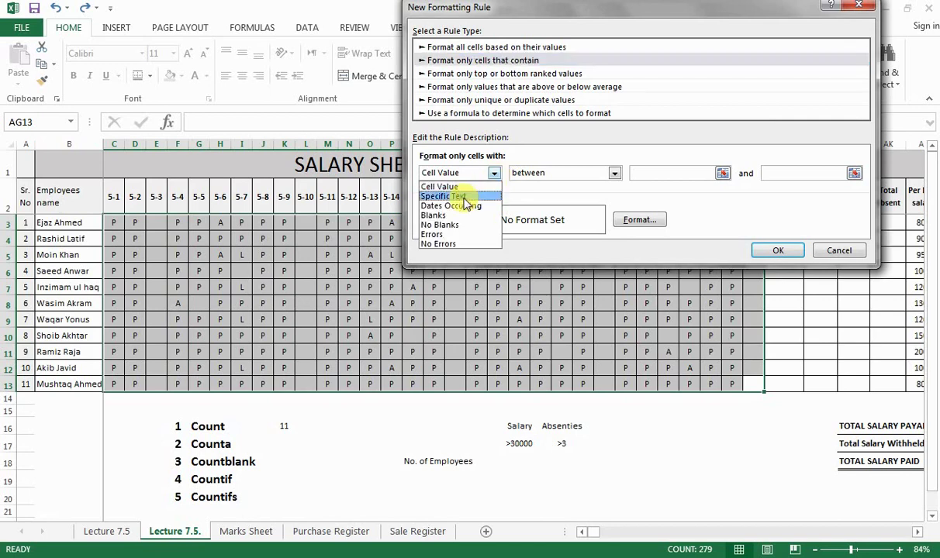
pyautogui.click(440, 214)
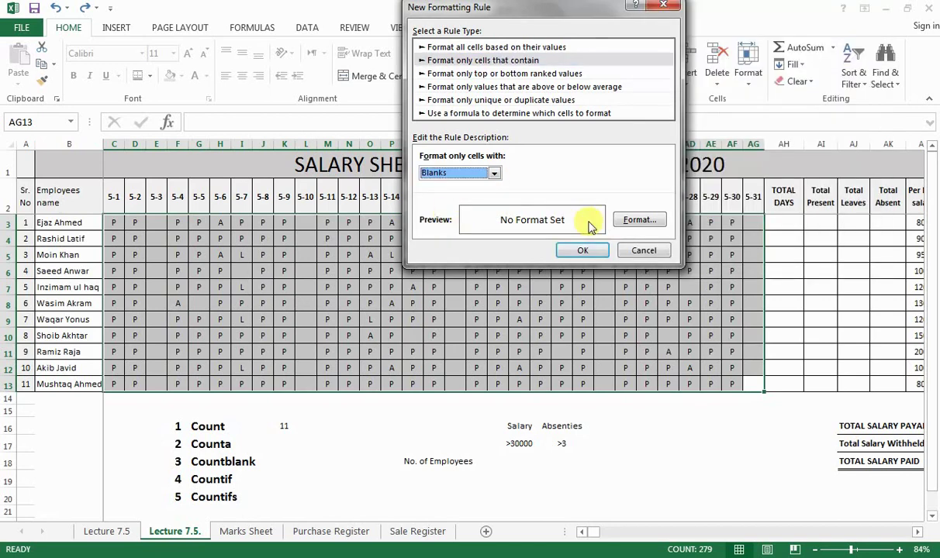
pyautogui.click(637, 219)
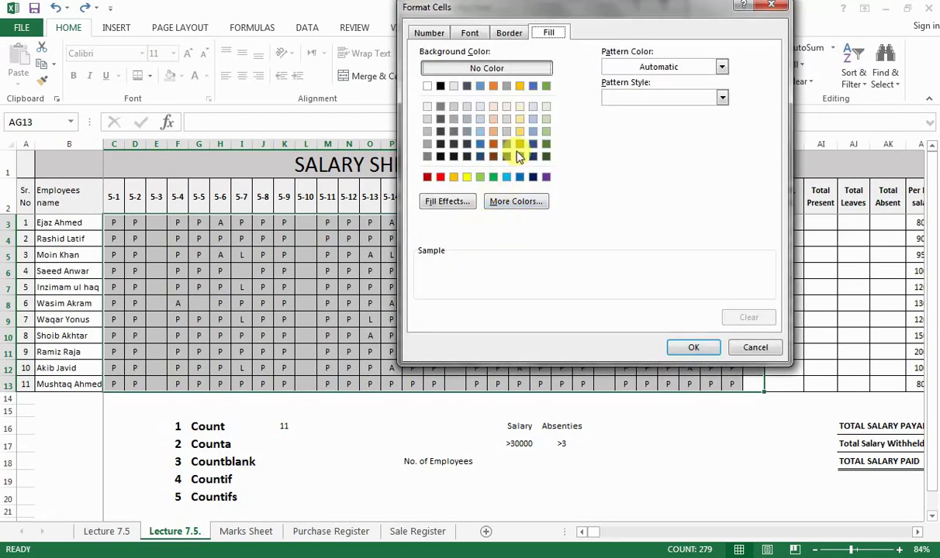
pyautogui.click(480, 108)
pyautogui.click(682, 349)
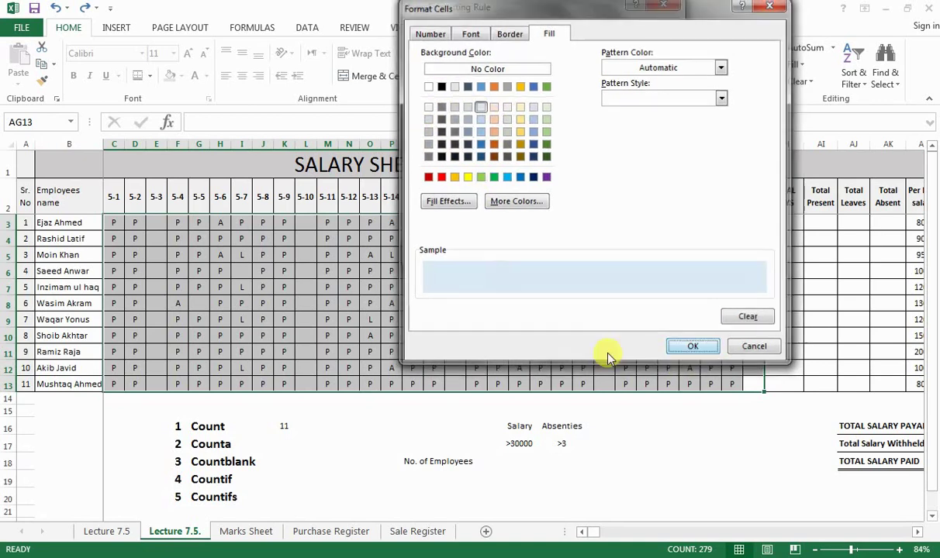
pyautogui.click(580, 250)
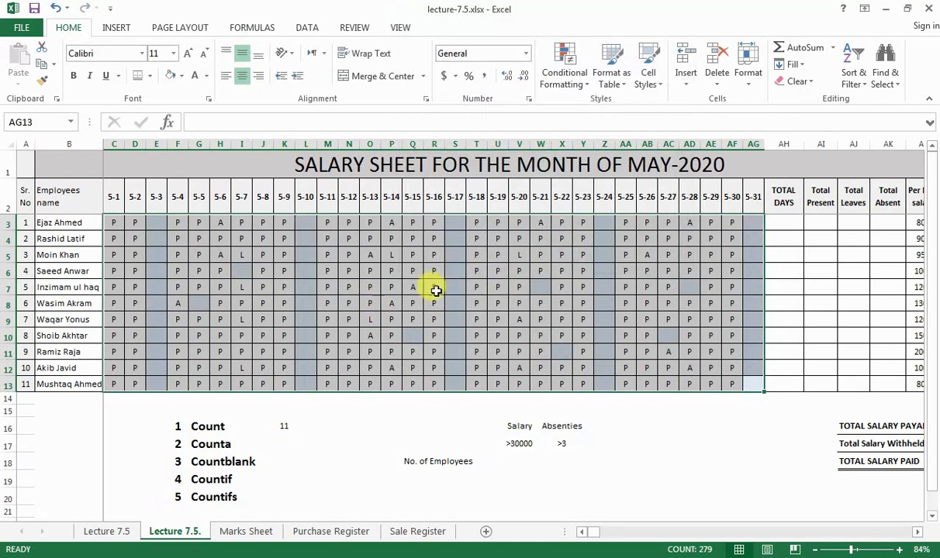
# - Add a conditional formatting rule to the attendance range C3:AG13 that fills cells containing the text P with light green
pyautogui.click(583, 87)
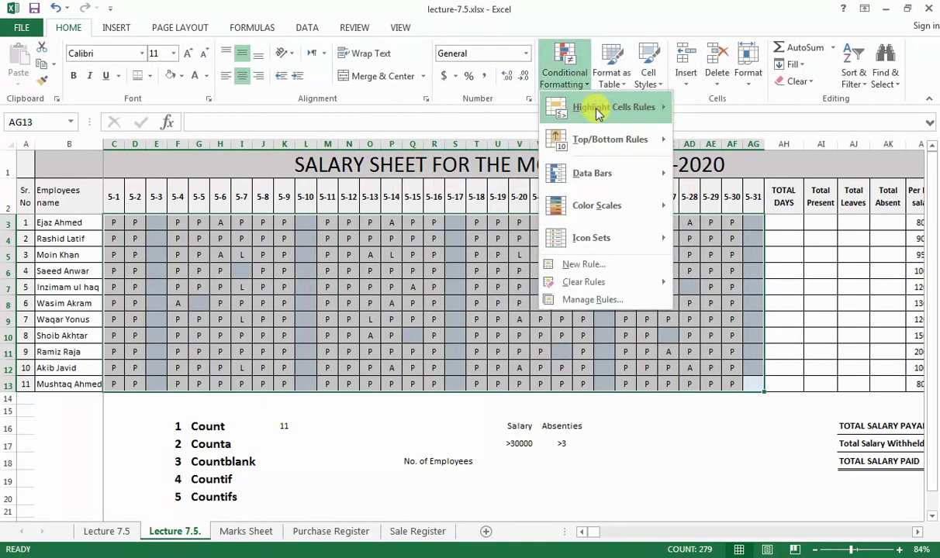
pyautogui.click(586, 264)
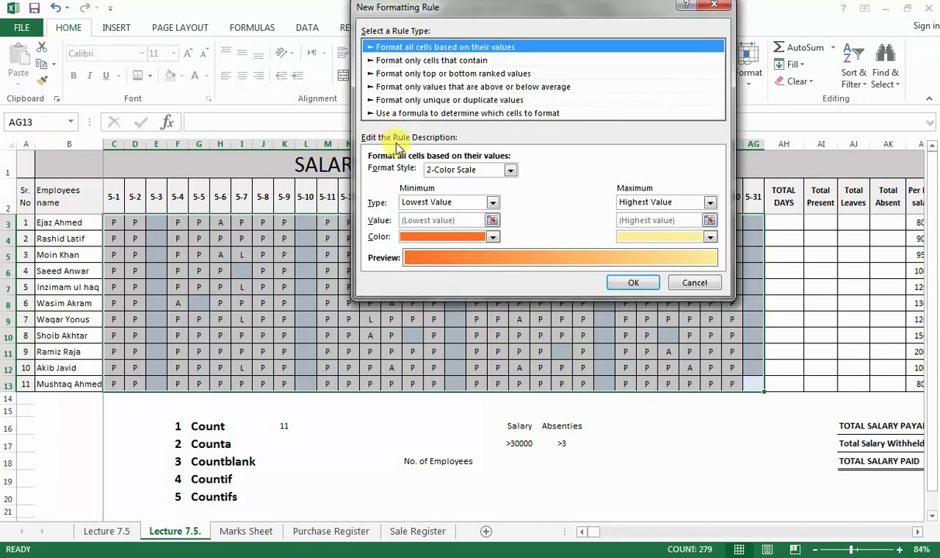
pyautogui.click(419, 60)
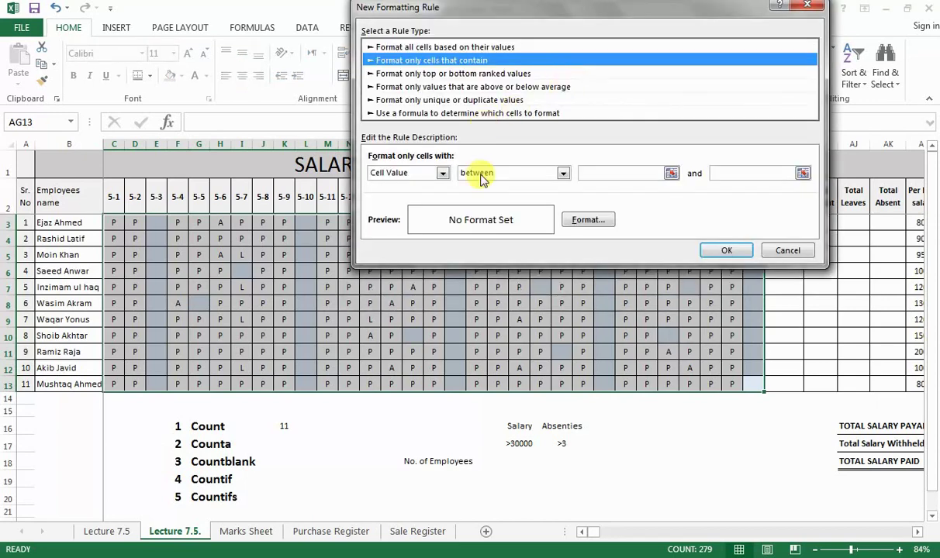
pyautogui.click(422, 172)
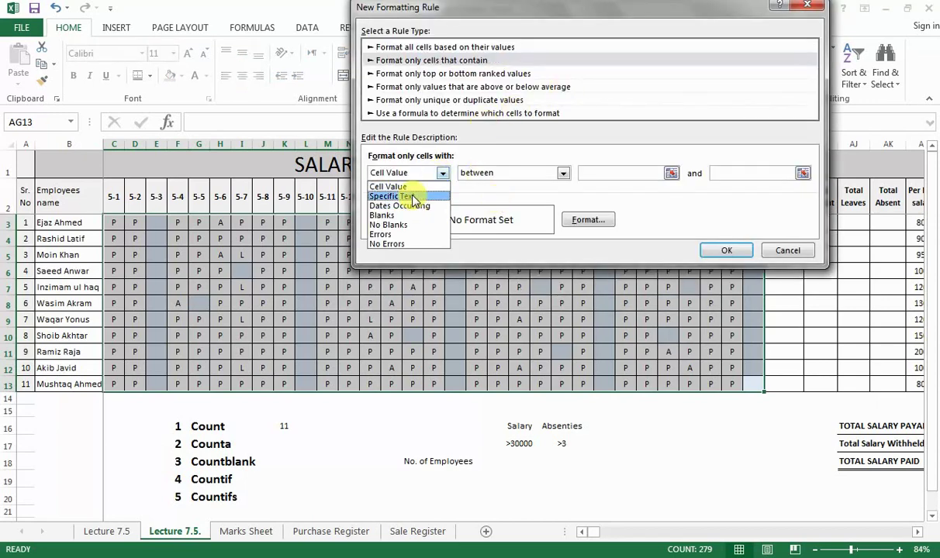
pyautogui.click(419, 197)
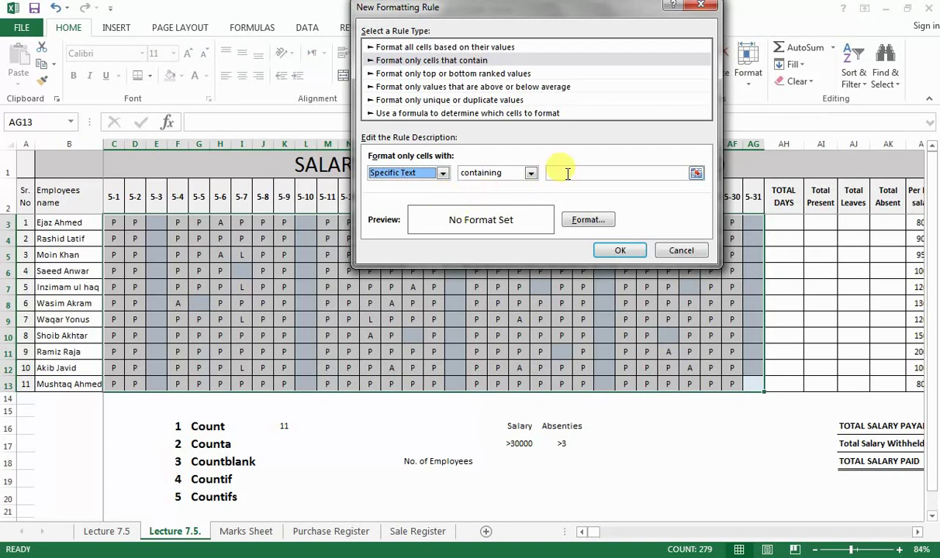
pyautogui.click(567, 174)
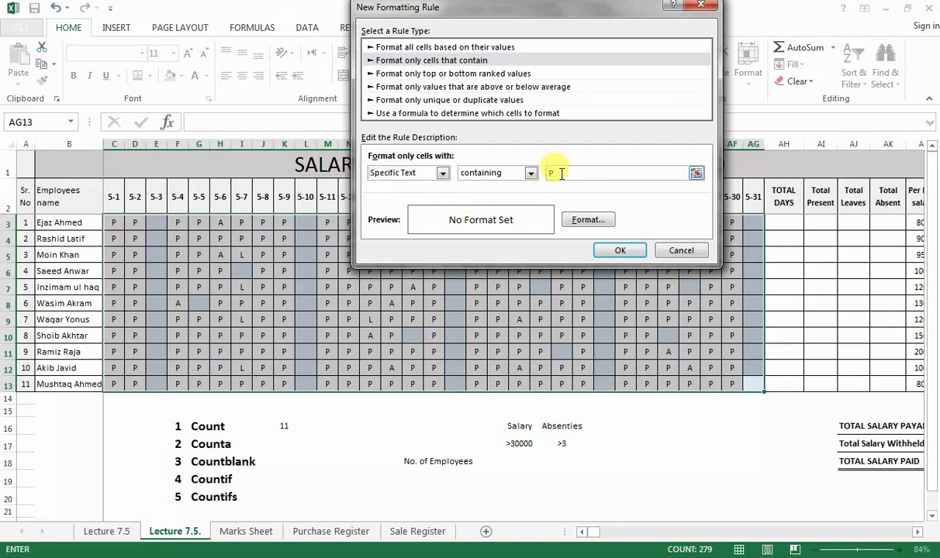
pyautogui.click(572, 219)
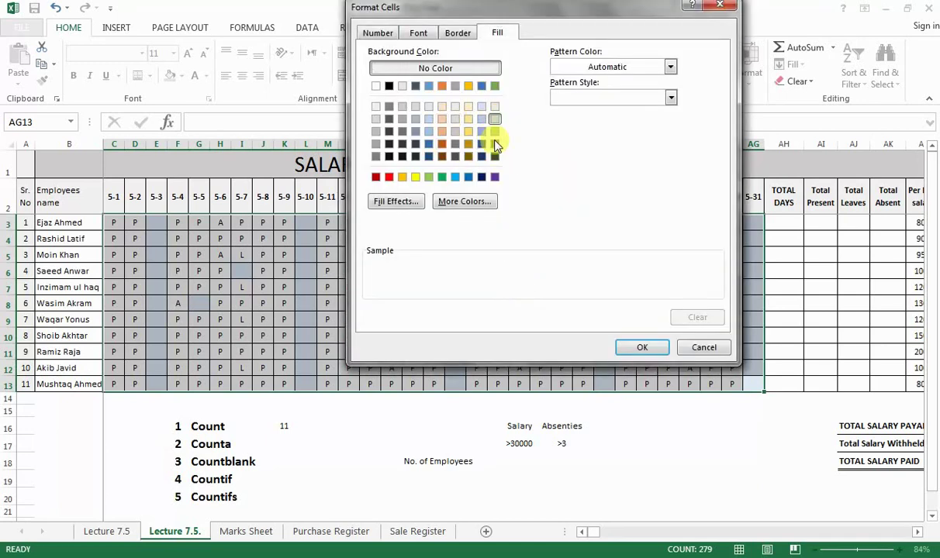
pyautogui.click(494, 119)
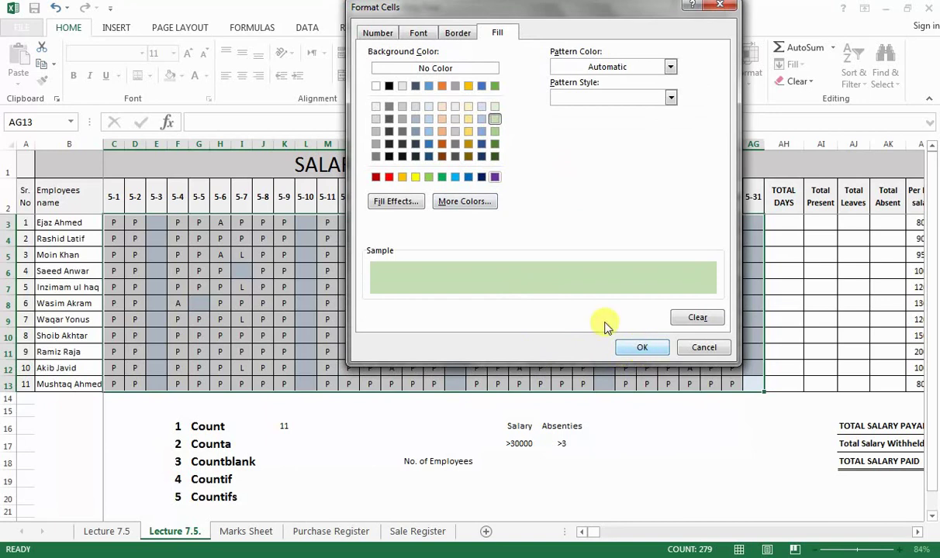
pyautogui.click(642, 349)
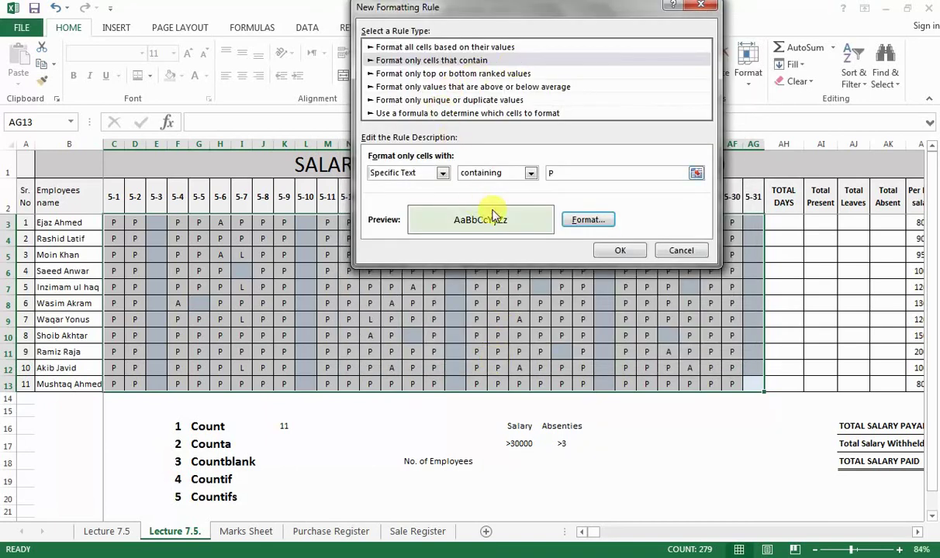
pyautogui.click(616, 248)
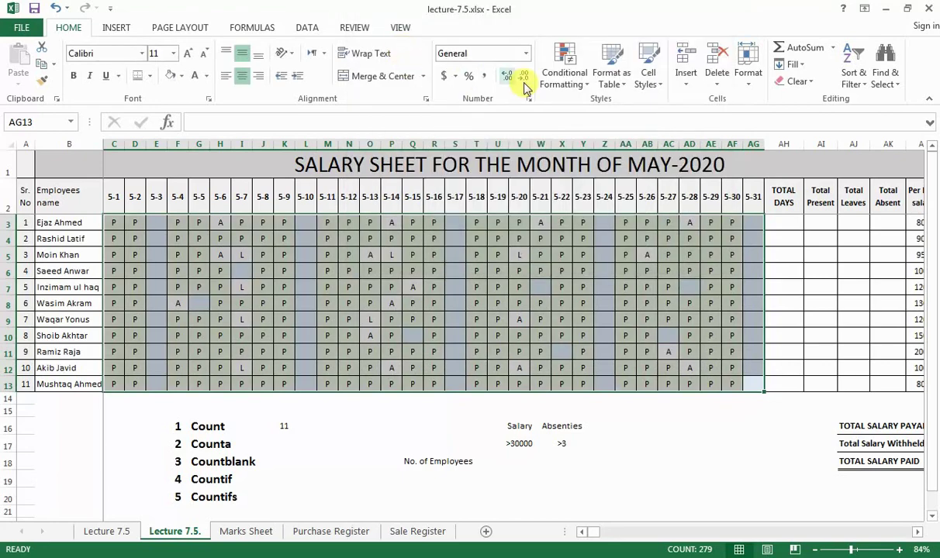
# - Add a conditional formatting rule to C3:AG13 that fills cells containing the specific text A with grey
pyautogui.click(565, 77)
pyautogui.click(591, 266)
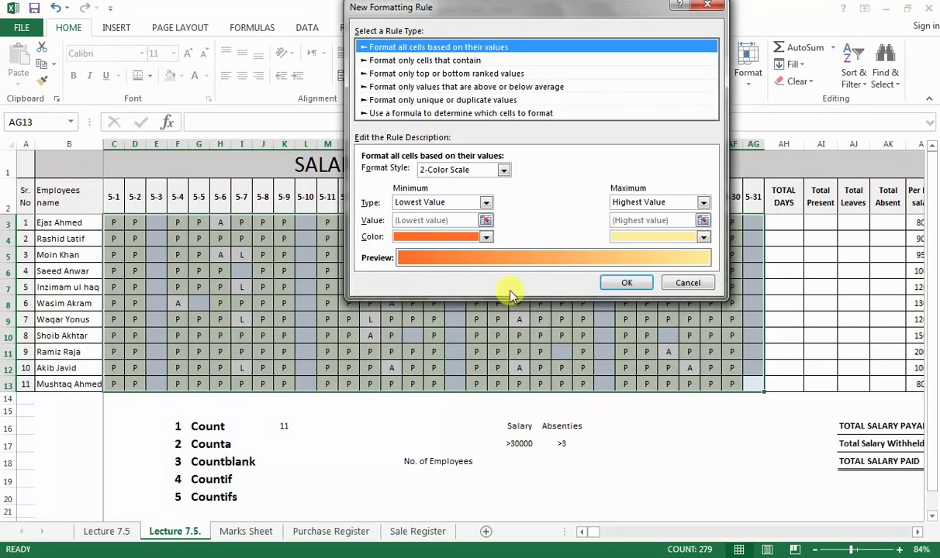
pyautogui.click(448, 62)
pyautogui.click(423, 172)
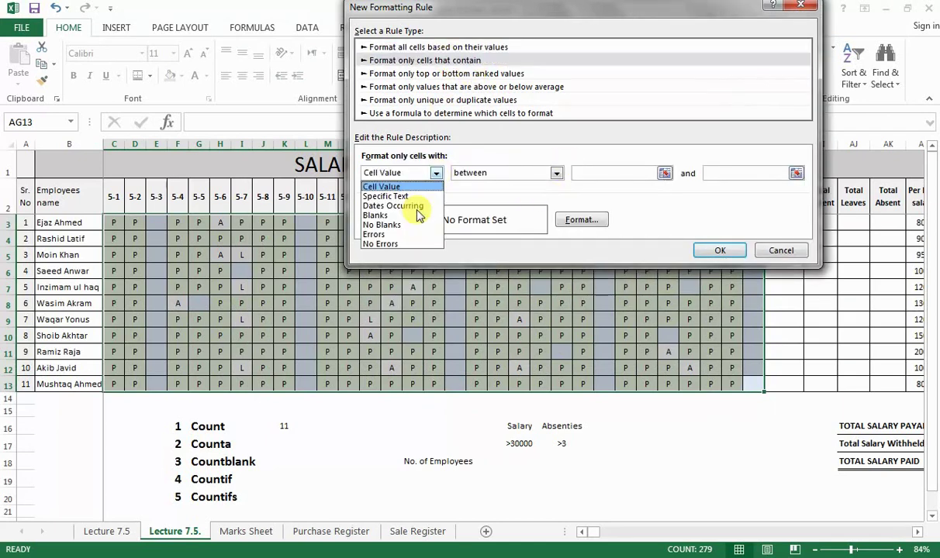
pyautogui.click(385, 196)
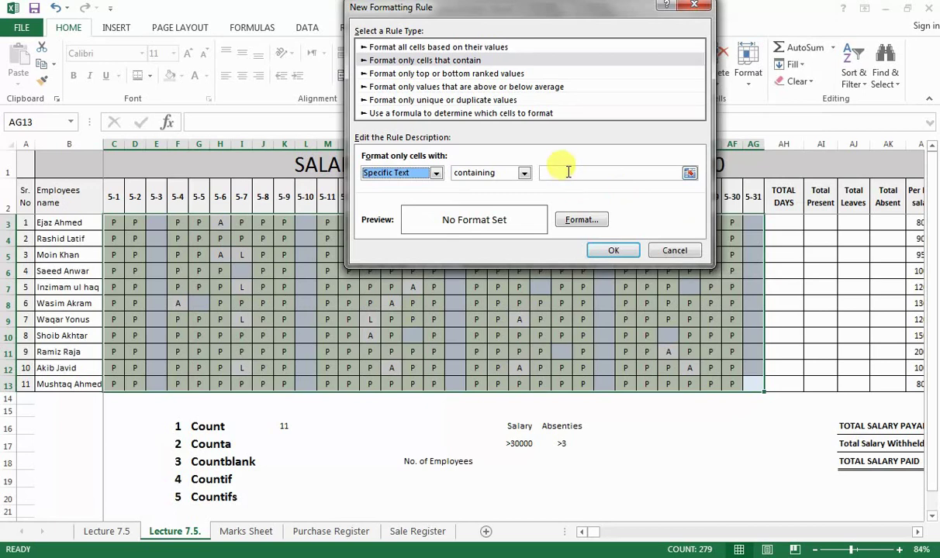
pyautogui.click(567, 172)
pyautogui.write('A')
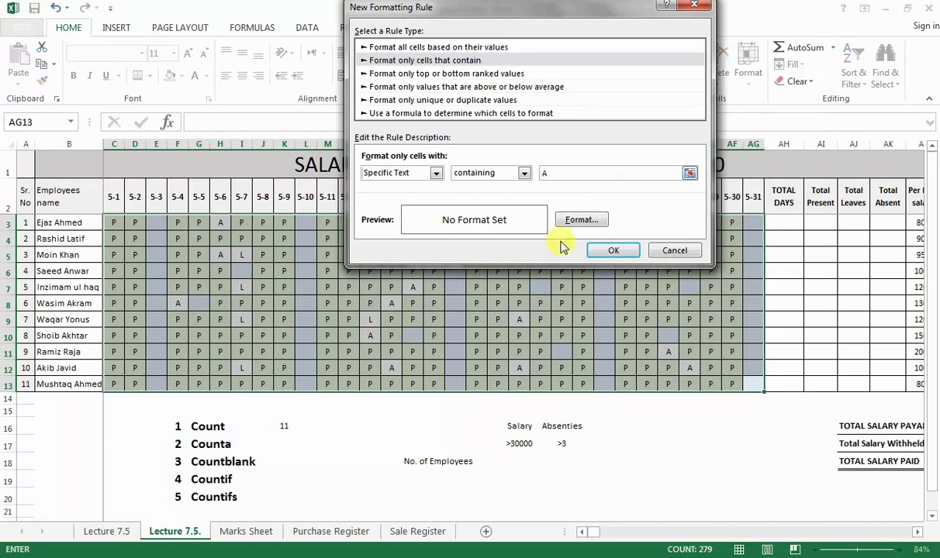
pyautogui.click(581, 220)
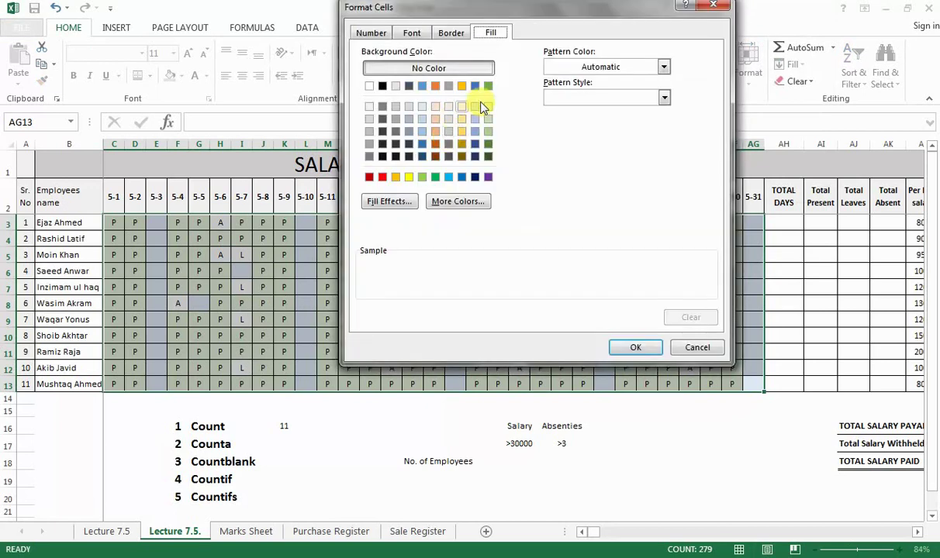
pyautogui.click(396, 107)
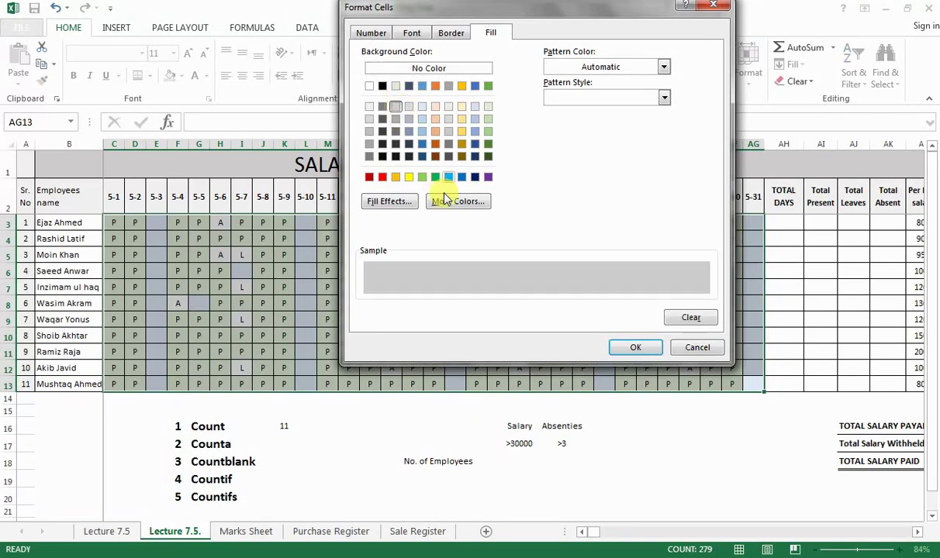
pyautogui.click(641, 351)
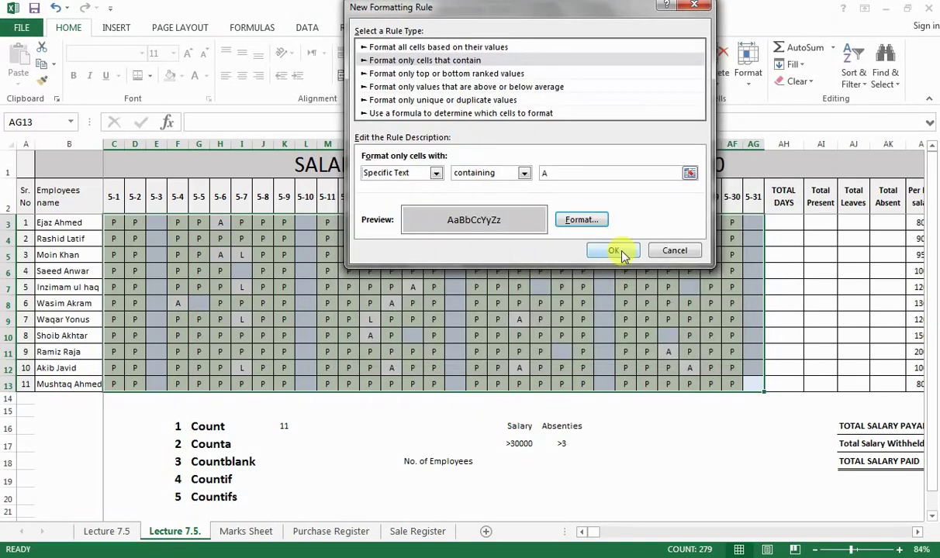
pyautogui.click(615, 251)
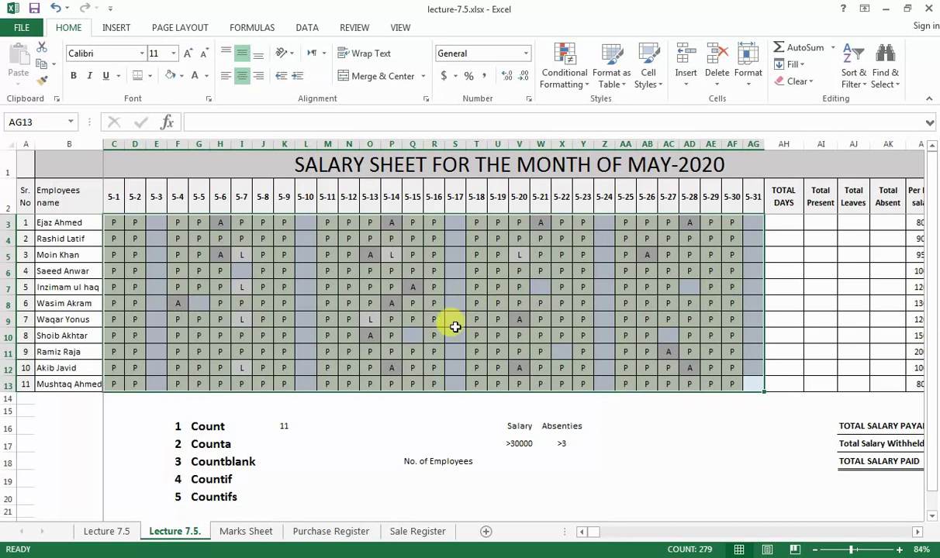
# - Add a conditional formatting rule to C3:AG13 that fills cells containing the text L with yellow, and deselect the range
pyautogui.click(582, 81)
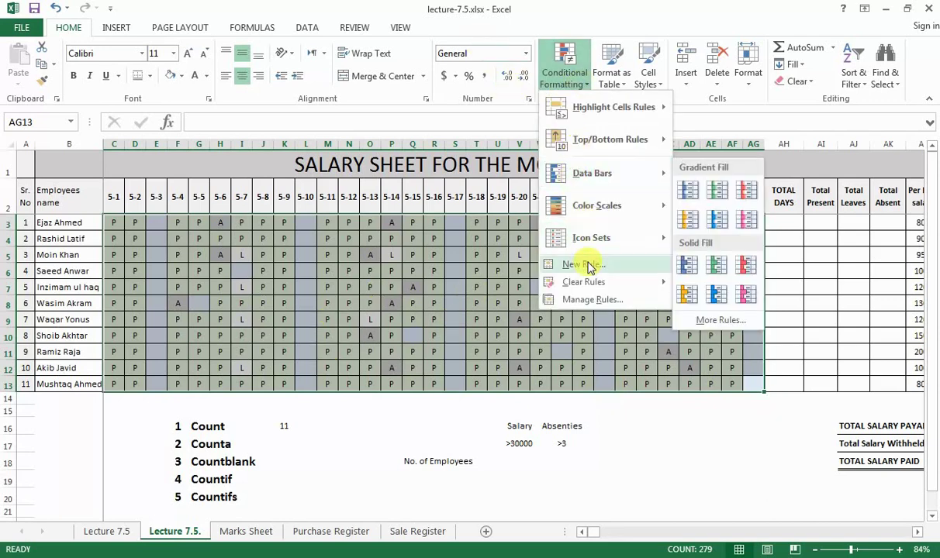
pyautogui.click(588, 266)
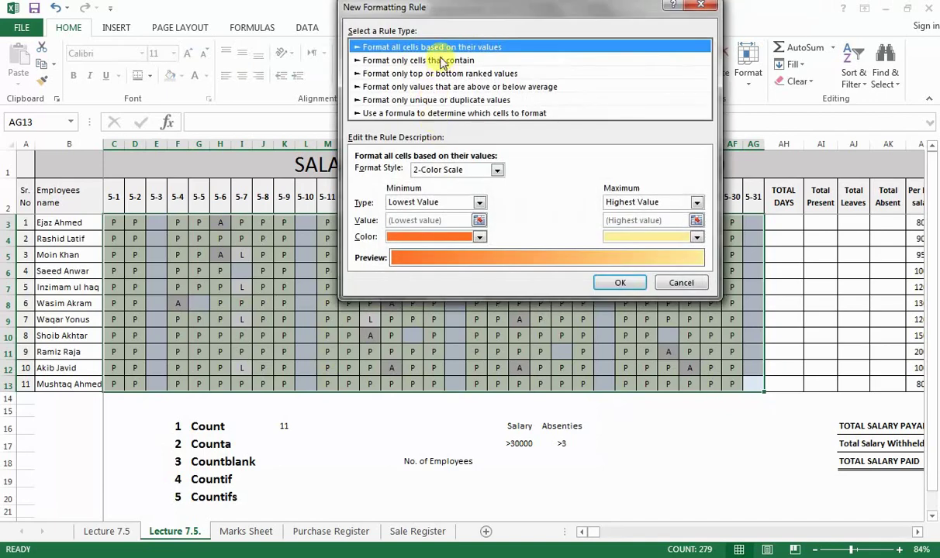
pyautogui.click(442, 62)
pyautogui.click(429, 173)
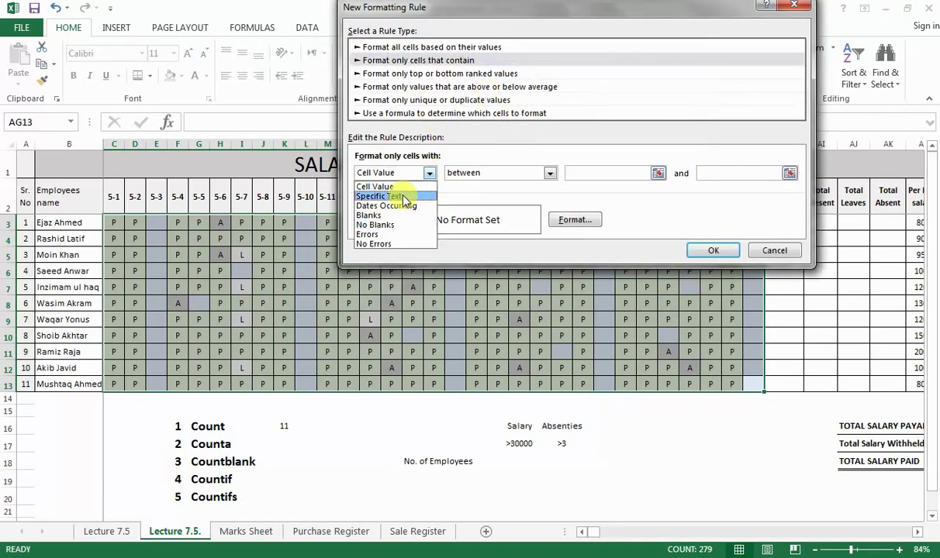
pyautogui.click(410, 197)
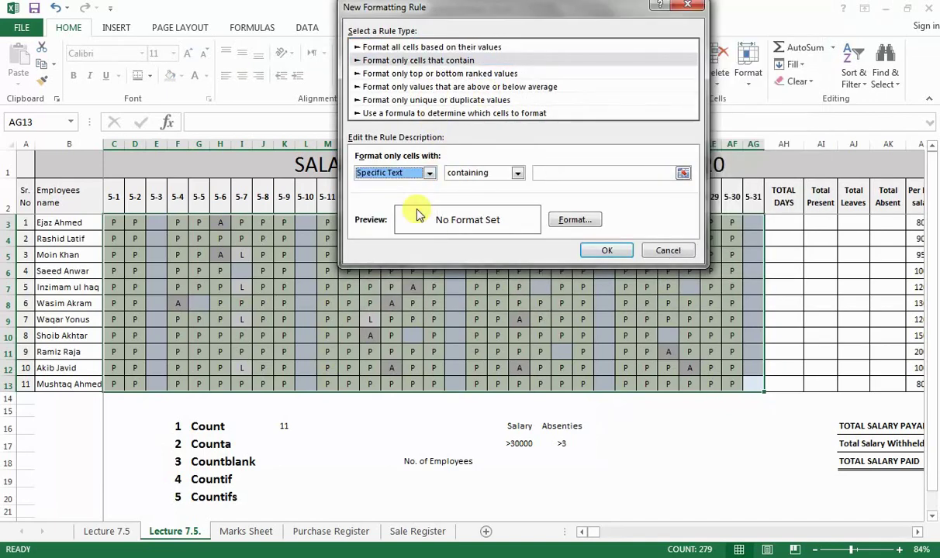
pyautogui.click(582, 176)
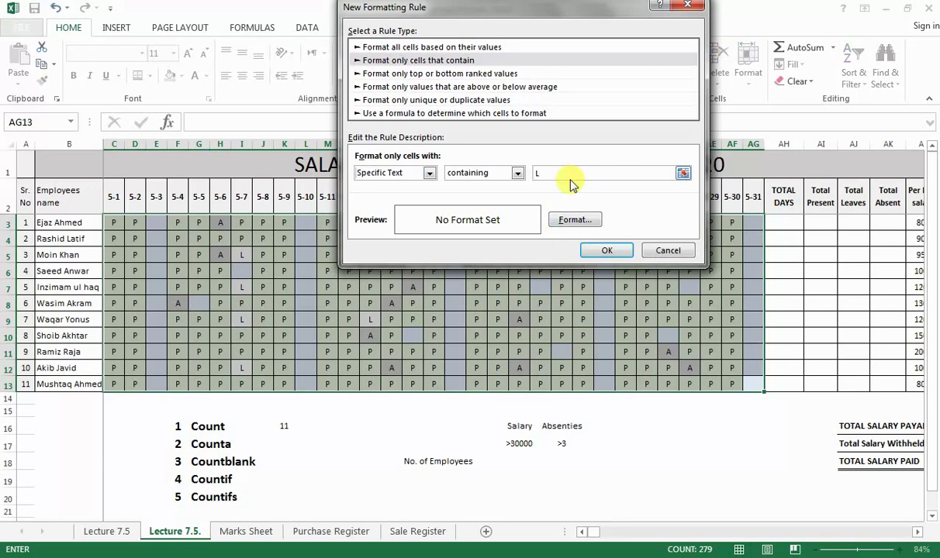
pyautogui.click(568, 223)
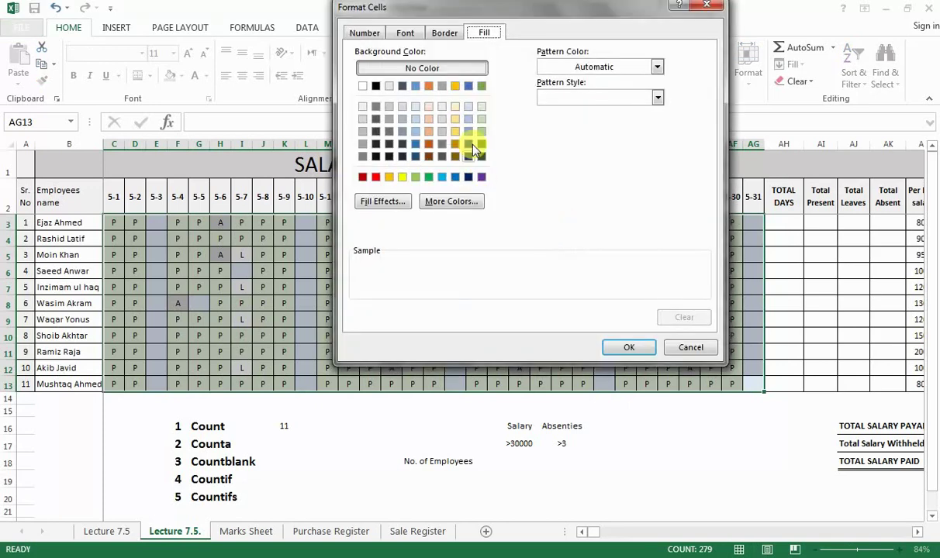
pyautogui.click(402, 177)
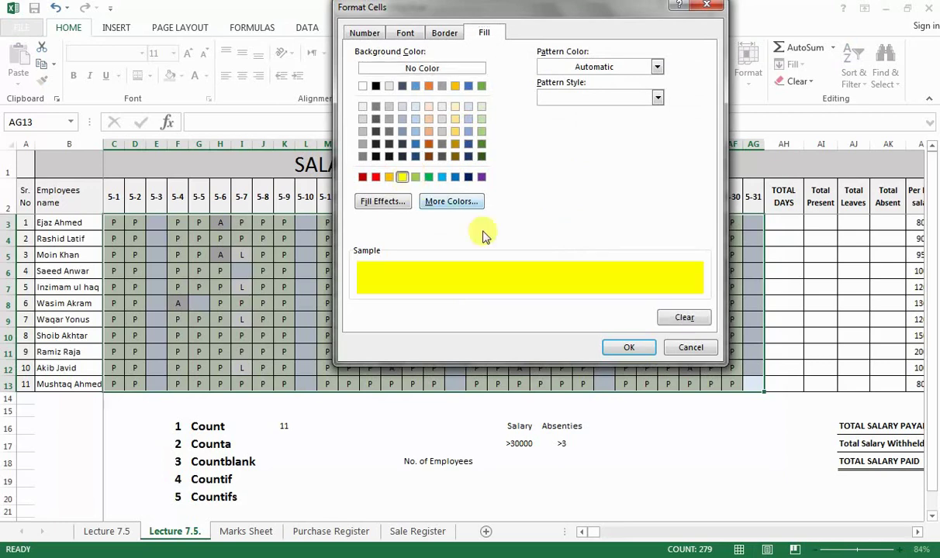
pyautogui.click(627, 349)
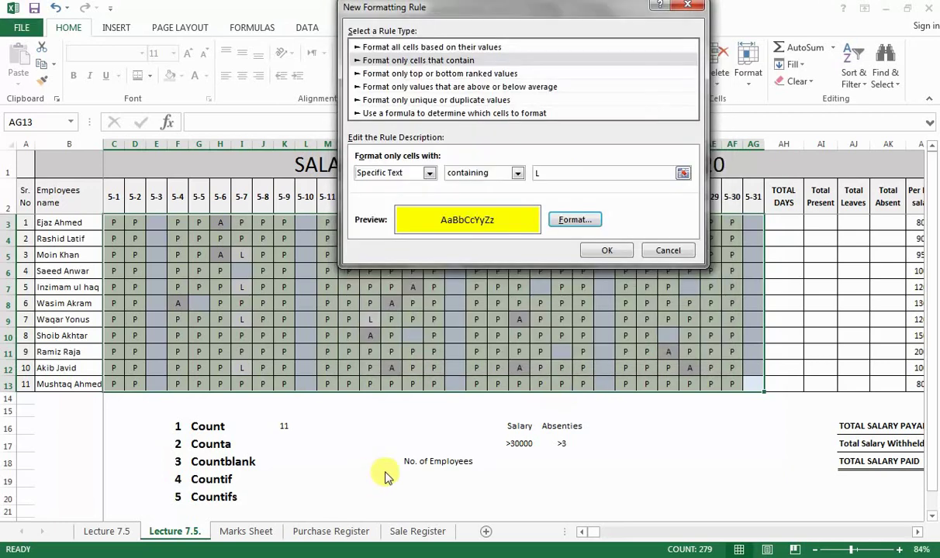
pyautogui.click(609, 251)
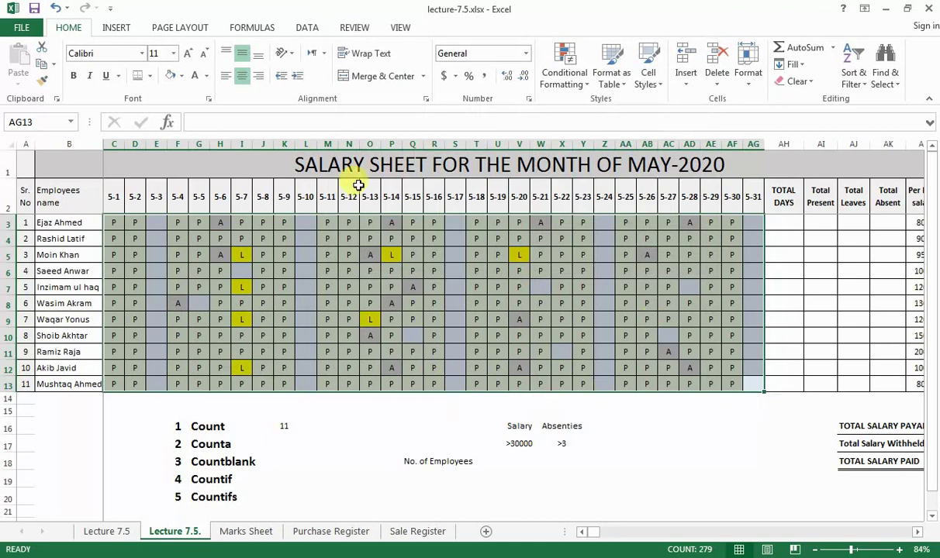
pyautogui.click(327, 426)
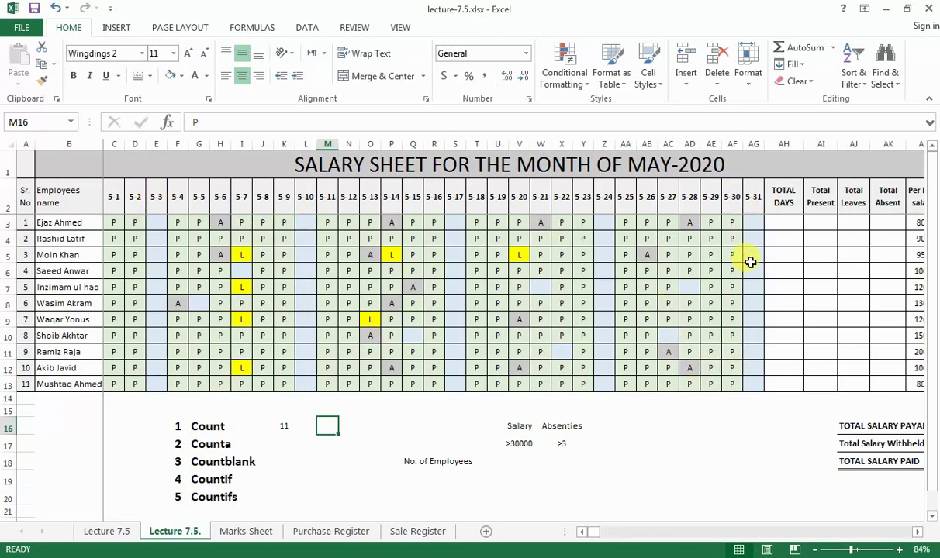
# - Try a test entry S in the blank attendance cell E3 under 5-3, and clear it again
pyautogui.click(157, 223)
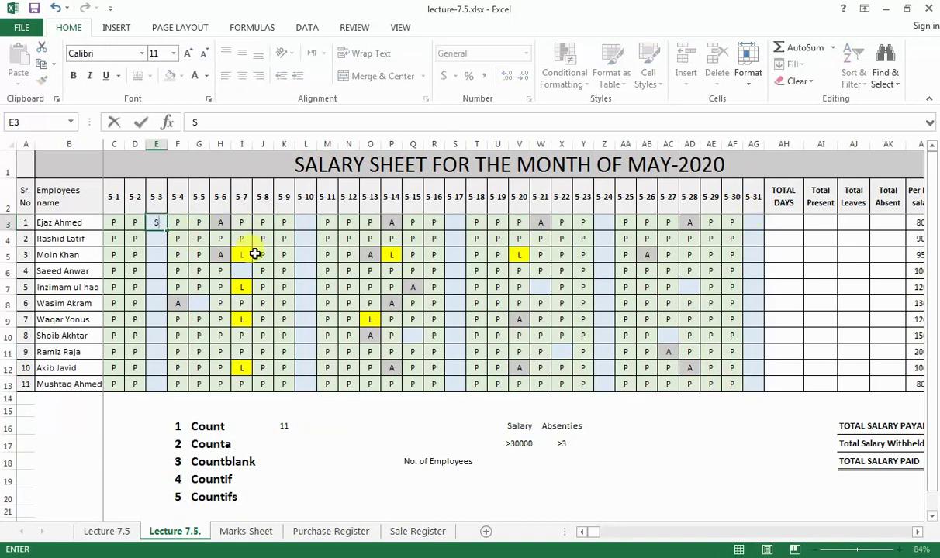
pyautogui.press('Return')
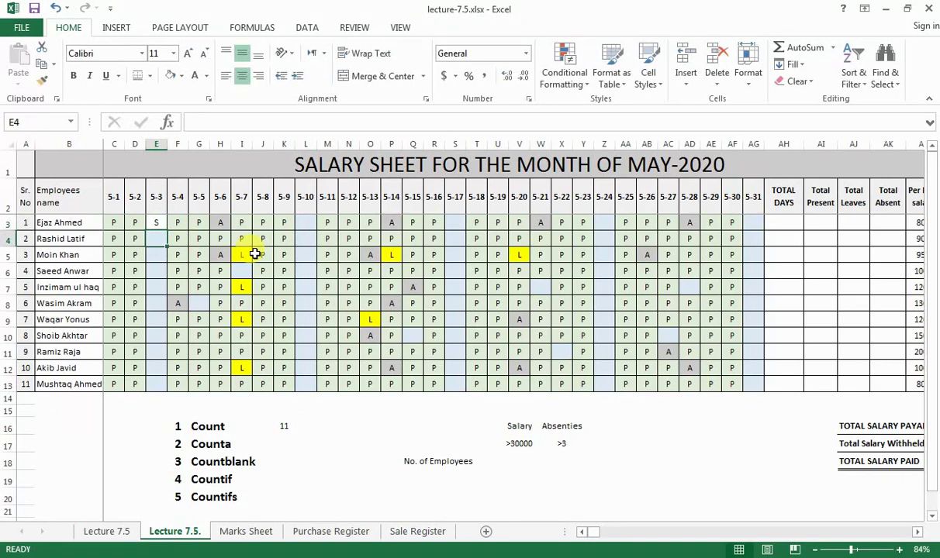
pyautogui.press('Up')
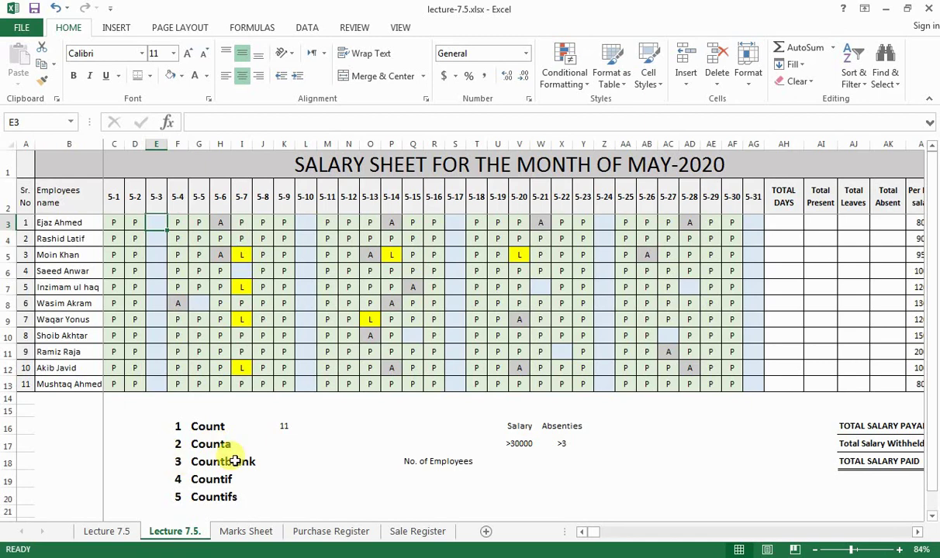
pyautogui.click(284, 444)
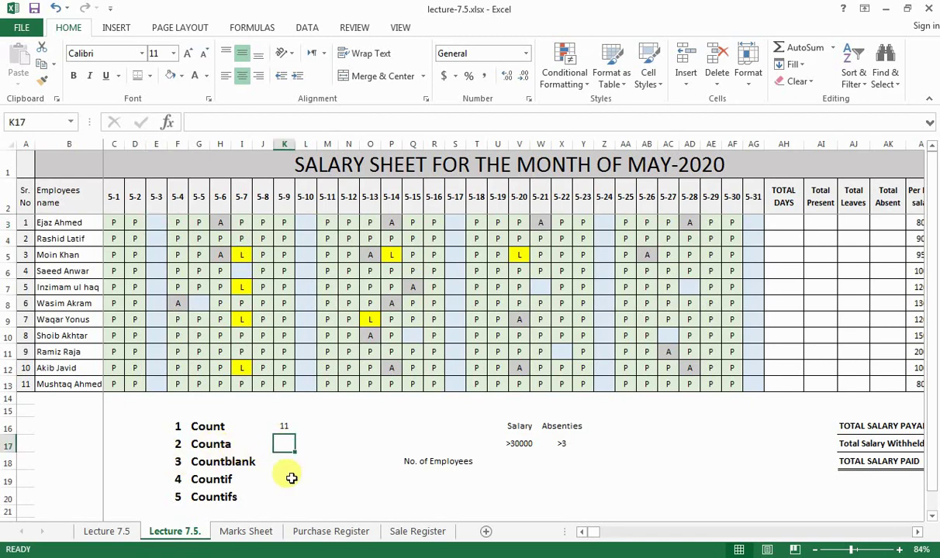
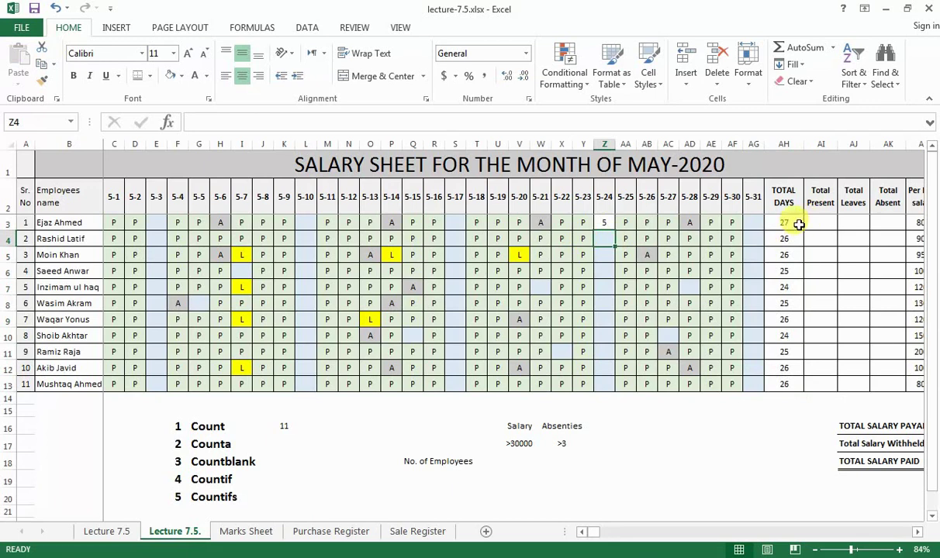
# - Clear the test entry 5 from attendance cell Z3 under 5-24
pyautogui.click(609, 222)
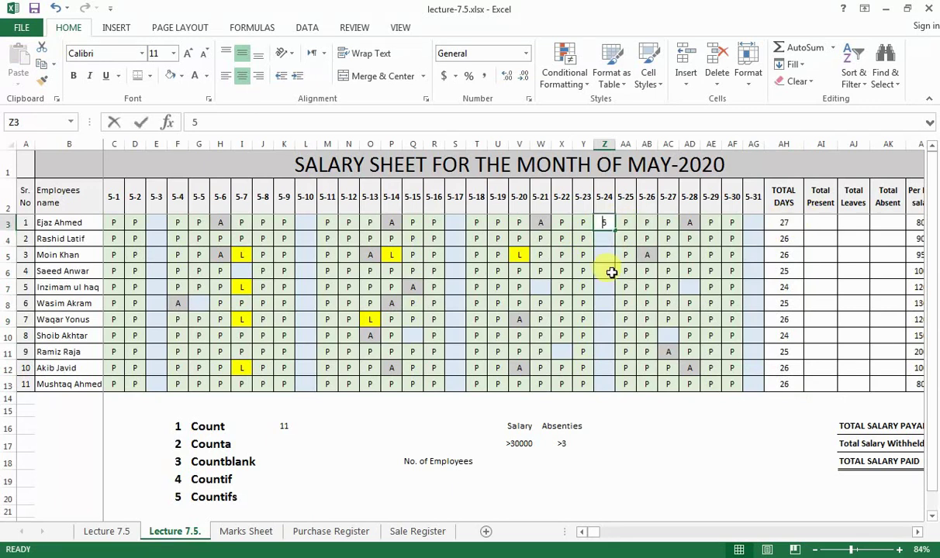
pyautogui.press('BackSpace')
pyautogui.press('Return')
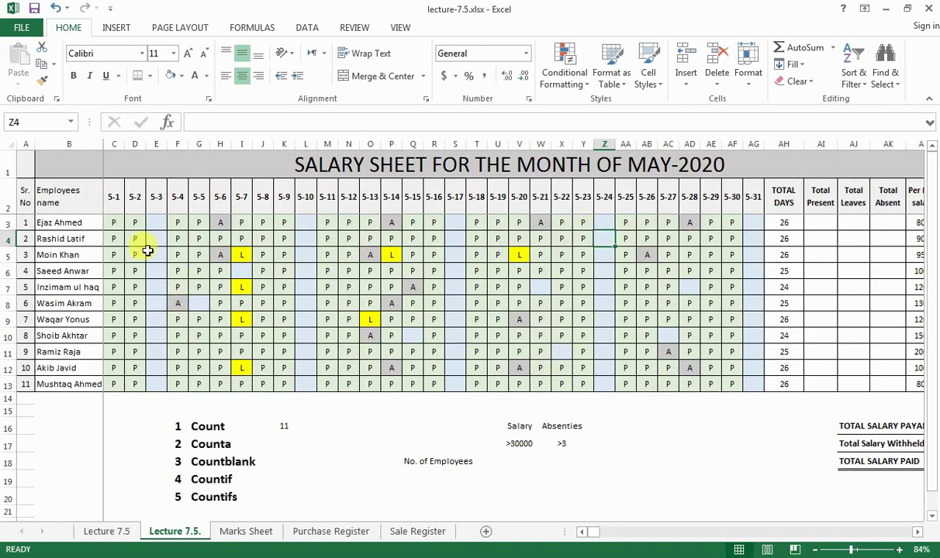
# - Enter S in attendance cell E3 under 5-3 and copy it down to E13 for every employee
pyautogui.click(157, 226)
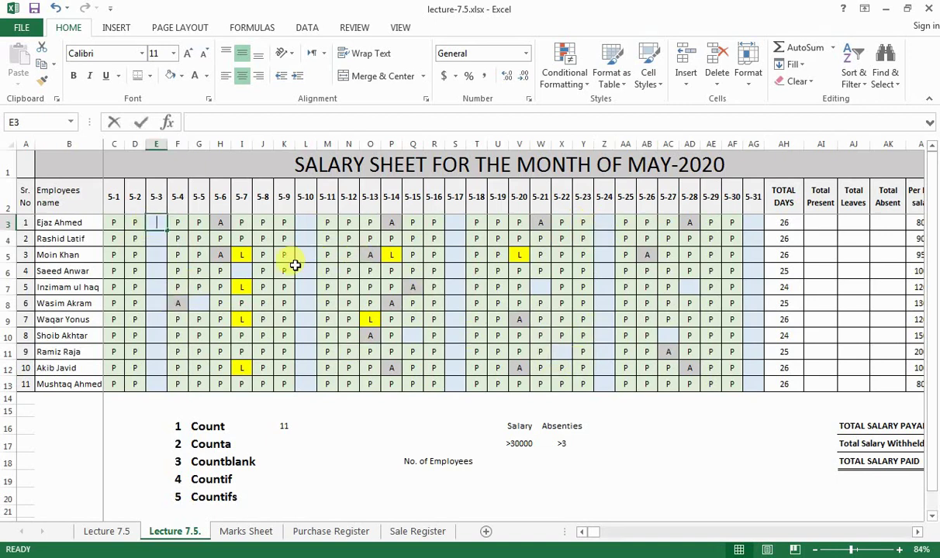
pyautogui.write('S')
pyautogui.hotkey('ctrl', 'Return')
pyautogui.hotkey('ctrl', 'c')
pyautogui.hotkey('shift', 'Down')
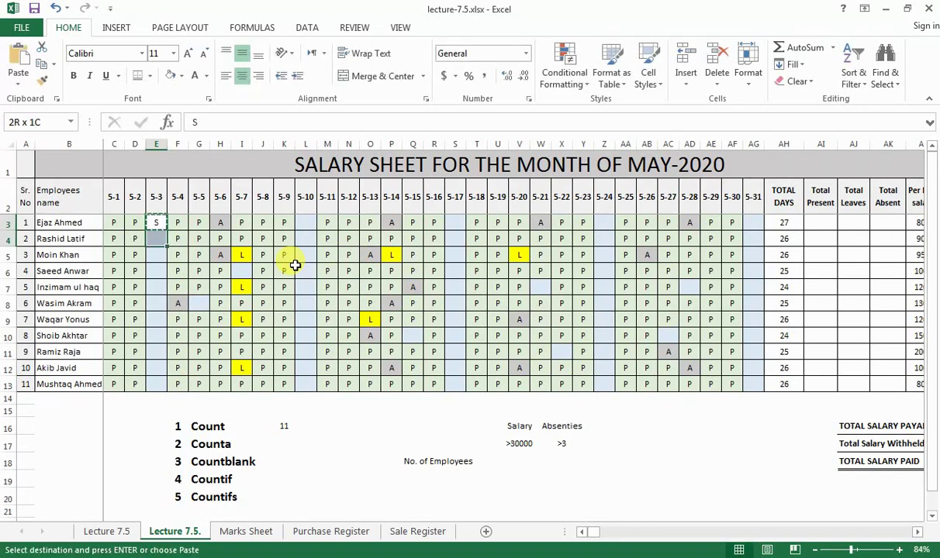
pyautogui.hotkey('shift', 'Down')
pyautogui.hotkey('shift', 'Down')
pyautogui.hotkey('shift', 'Down')
pyautogui.hotkey('shift', 'Down')
pyautogui.hotkey('shift', 'Down')
pyautogui.hotkey('shift', 'Down')
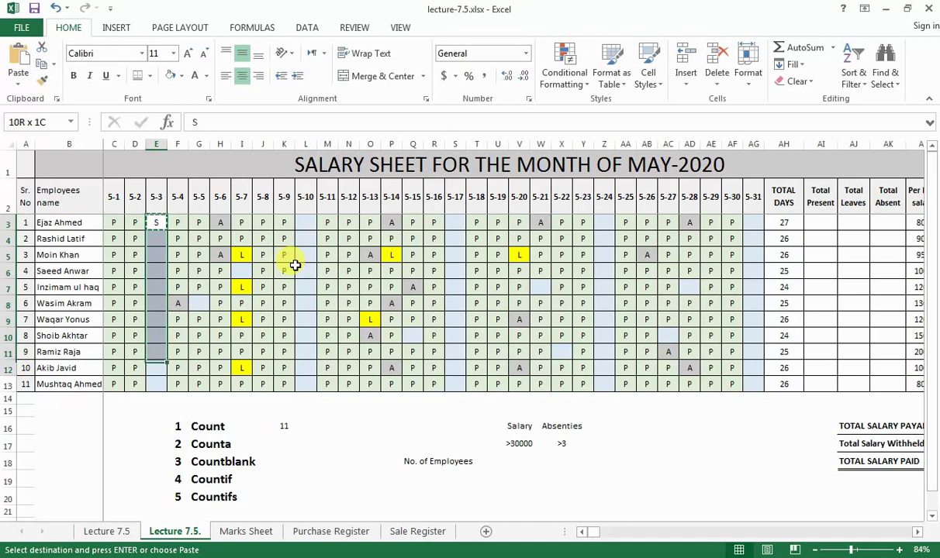
pyautogui.hotkey('shift', 'Down')
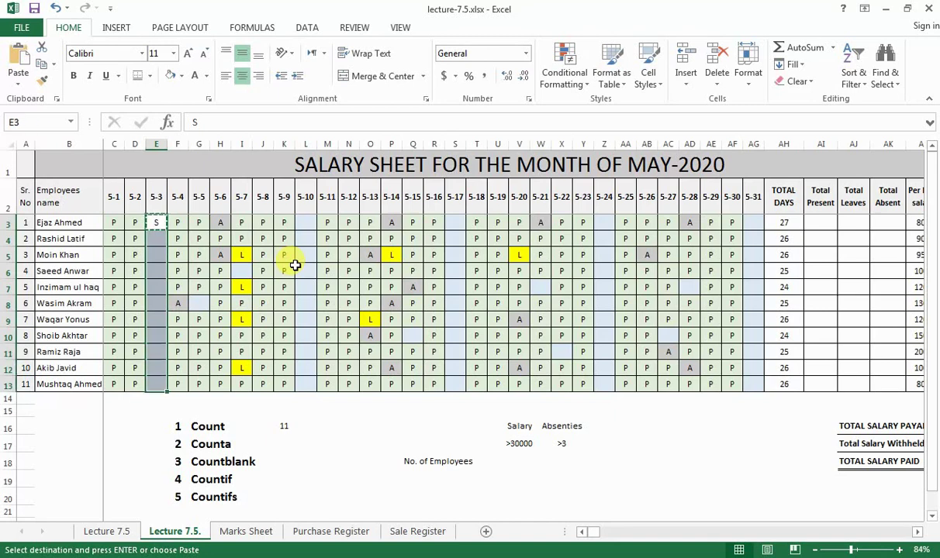
pyautogui.hotkey('ctrl', 'v')
# - Copy the S entries from the 5-3 column into the blank 5-10 column, L3:L13
pyautogui.hotkey('ctrl', 'c')
pyautogui.press('Right')
pyautogui.press('Right')
pyautogui.press('Right')
pyautogui.press('Right')
pyautogui.press('Right')
pyautogui.press('Right')
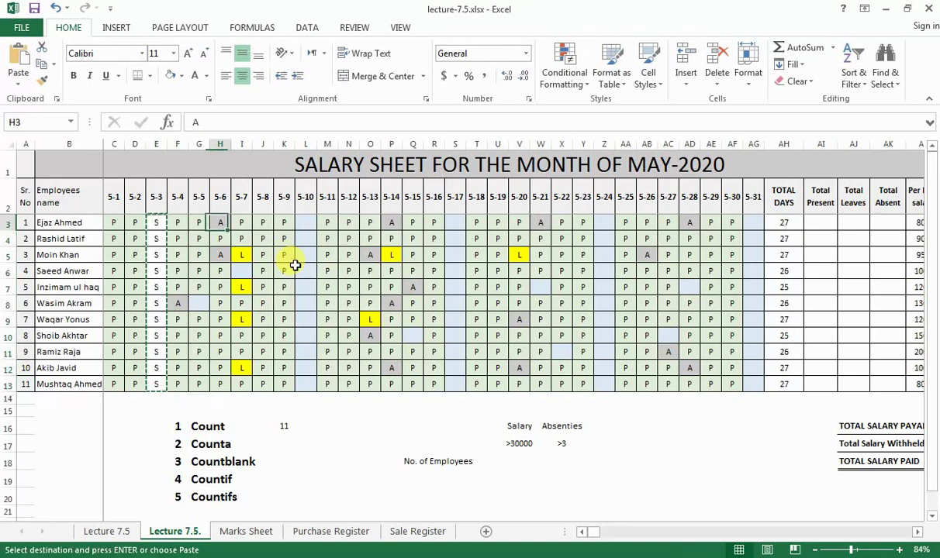
pyautogui.press('Right')
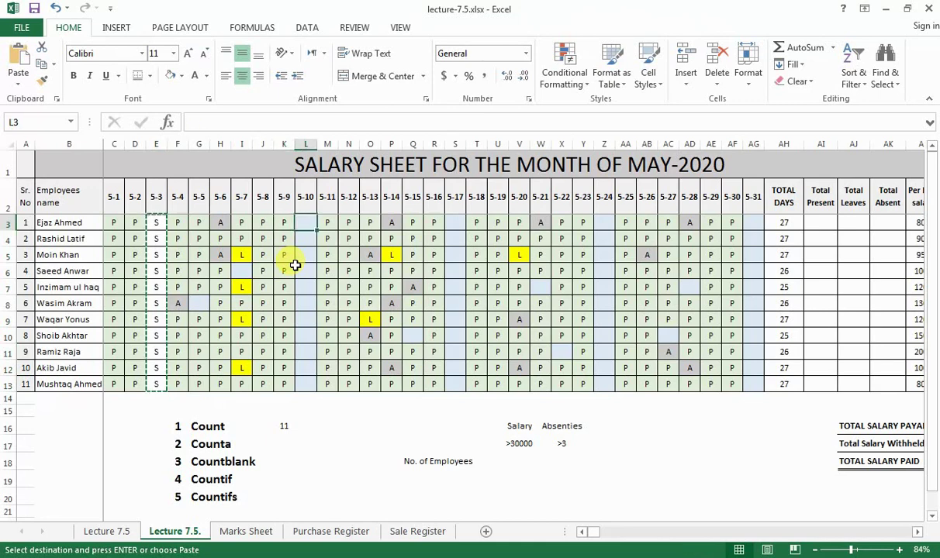
pyautogui.hotkey('ctrl', 'v')
# - Paste the copied S entries into the blank 5-17 column, S3:S13
pyautogui.press('Right')
pyautogui.press('Right')
pyautogui.press('Right')
pyautogui.press('Right')
pyautogui.press('Right')
pyautogui.press('Right')
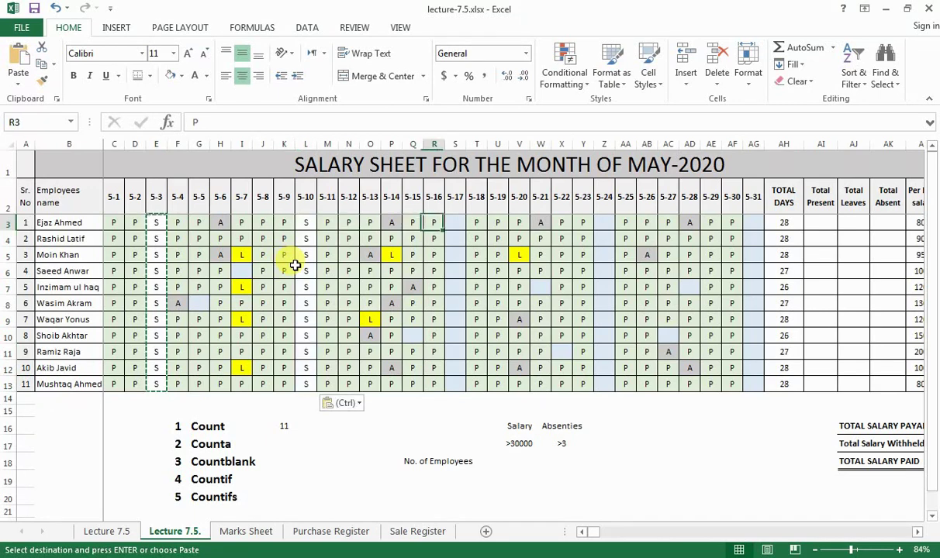
pyautogui.press('Right')
pyautogui.hotkey('ctrl', 'v')
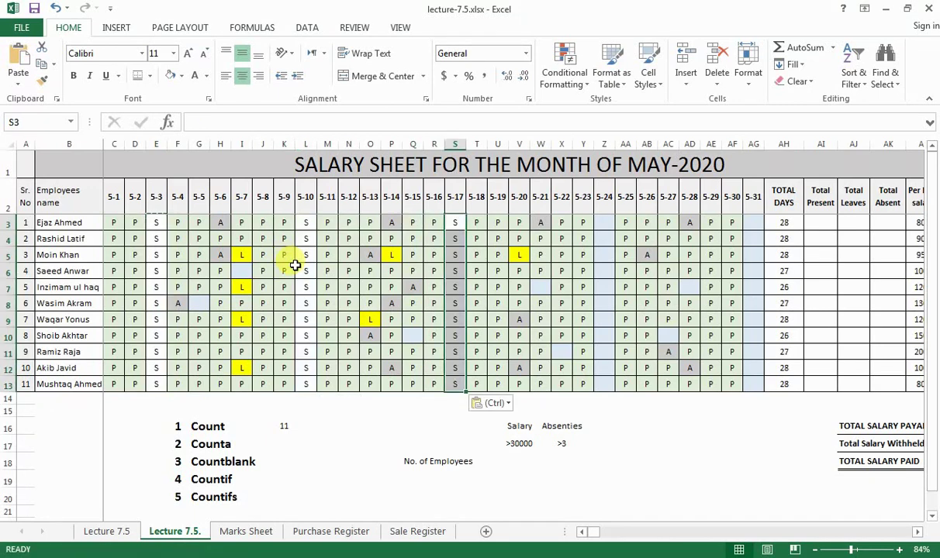
# - Paste the copied S entries into the blank 5-24 column, Z3:Z13
pyautogui.press('Right')
pyautogui.press('Right')
pyautogui.press('Right')
pyautogui.press('Right')
pyautogui.press('Right')
pyautogui.press('Right')
pyautogui.press('Right')
pyautogui.press('Right')
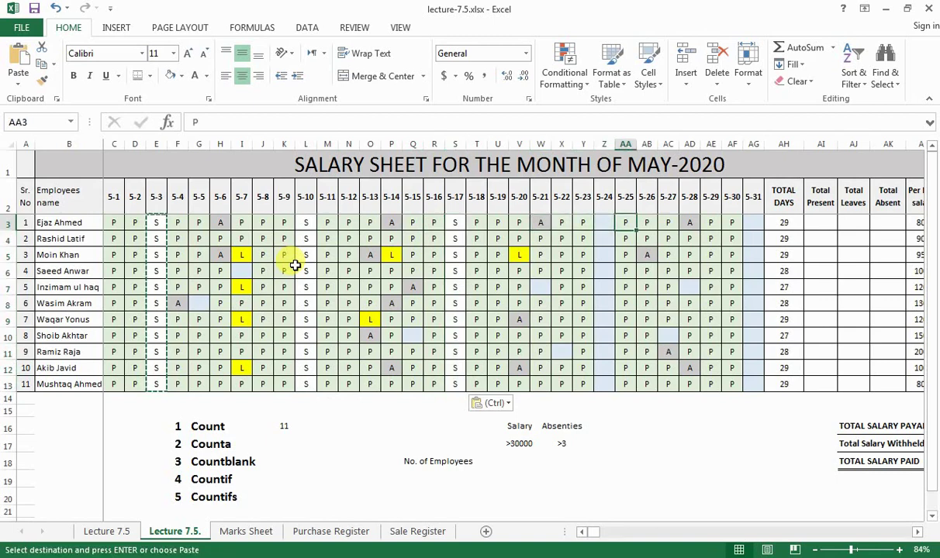
pyautogui.press('ctrl')
pyautogui.press('Escape')
pyautogui.press('Left')
pyautogui.hotkey('ctrl', 'v')
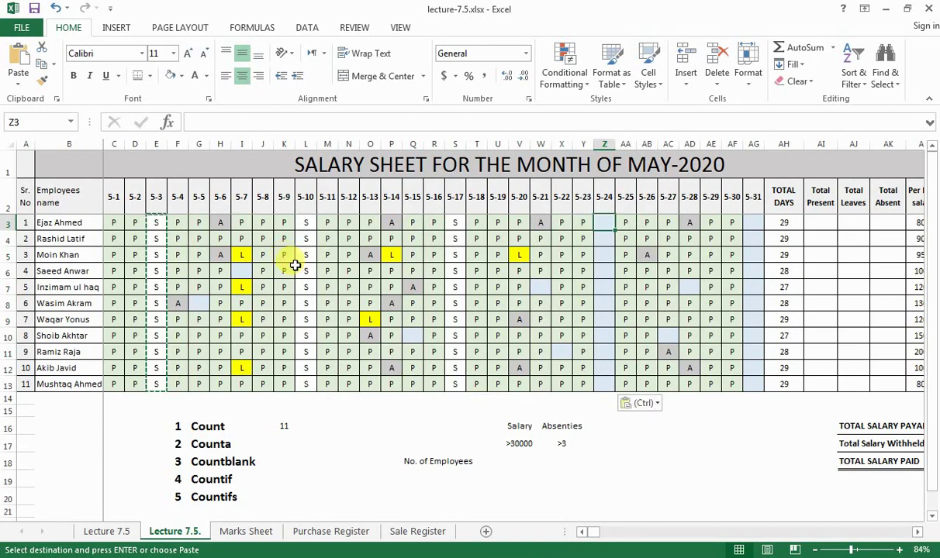
# - Paste the copied S entries into the blank 5-31 column, AG3:AG13
pyautogui.press('Right')
pyautogui.press('Right')
pyautogui.press('Right')
pyautogui.press('Right')
pyautogui.press('Right')
pyautogui.press('Right')
pyautogui.press('Right')
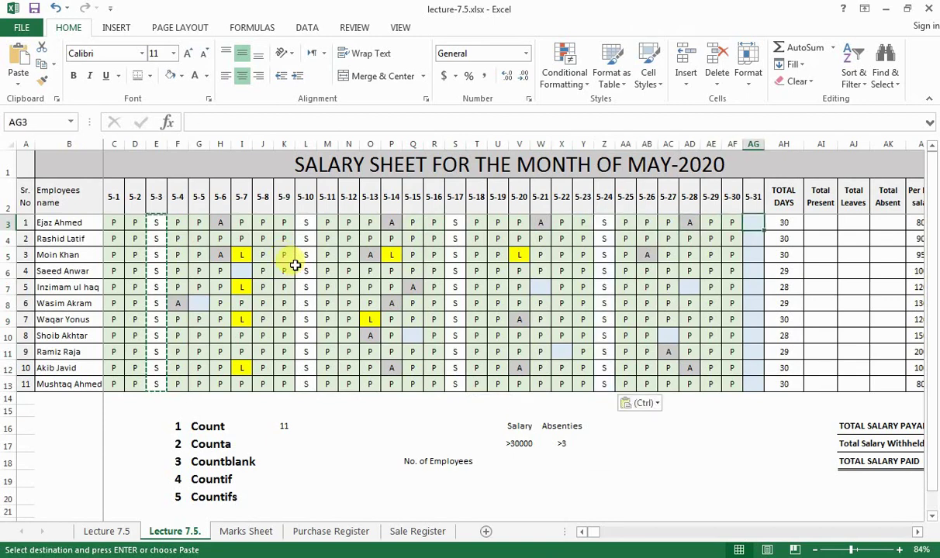
pyautogui.hotkey('ctrl', 'v')
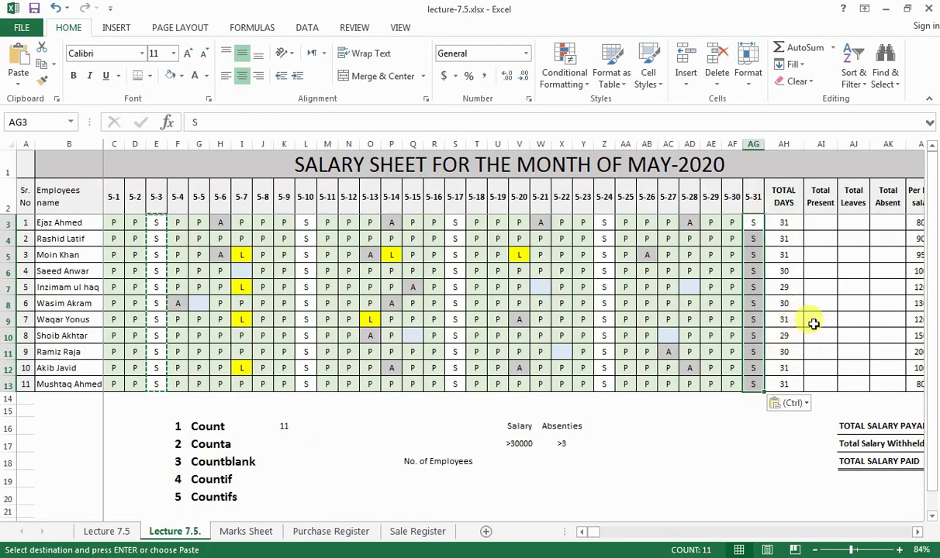
# - Examine the remaining blank attendance cells in rows 7 and 10, and end the copy mode
pyautogui.click(542, 287)
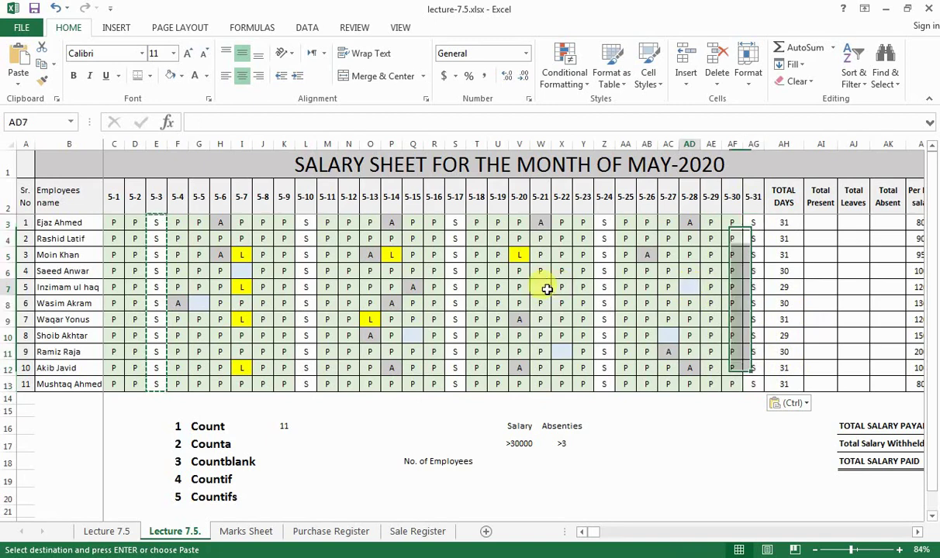
pyautogui.click(410, 333)
pyautogui.click(671, 336)
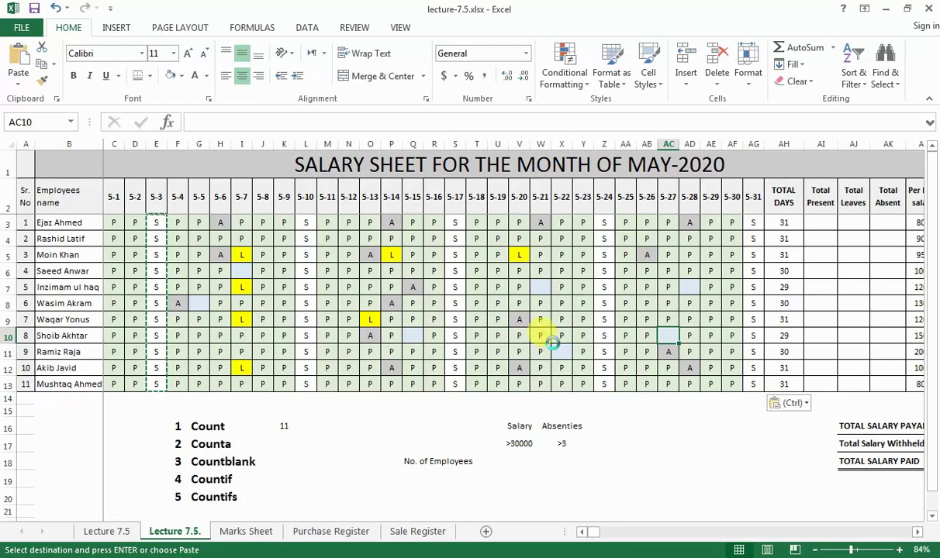
pyautogui.press('Escape')
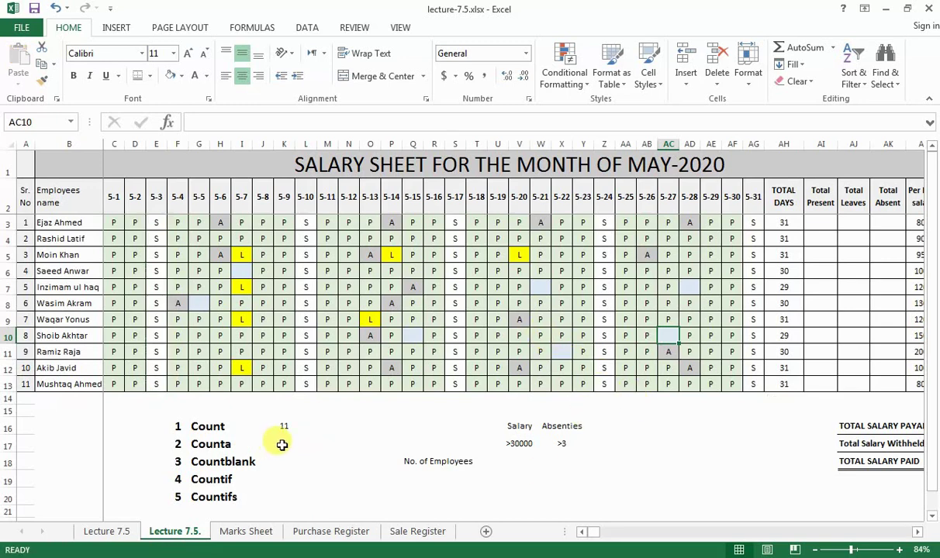
# - Set the font colour of the hidden tick in M16 beside Count to black and copy it down to M17 beside Counta
pyautogui.click(282, 444)
pyautogui.click(305, 424)
pyautogui.click(328, 426)
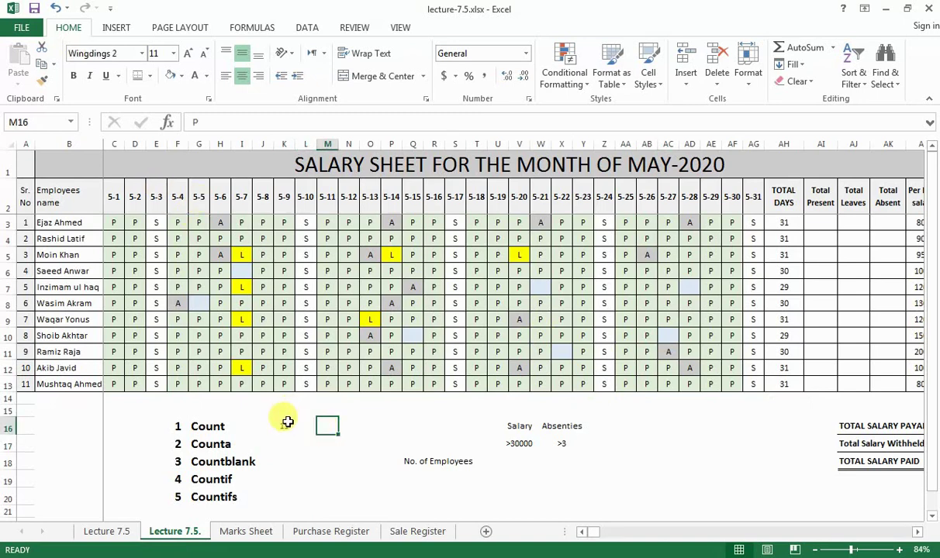
pyautogui.click(204, 76)
pyautogui.click(208, 124)
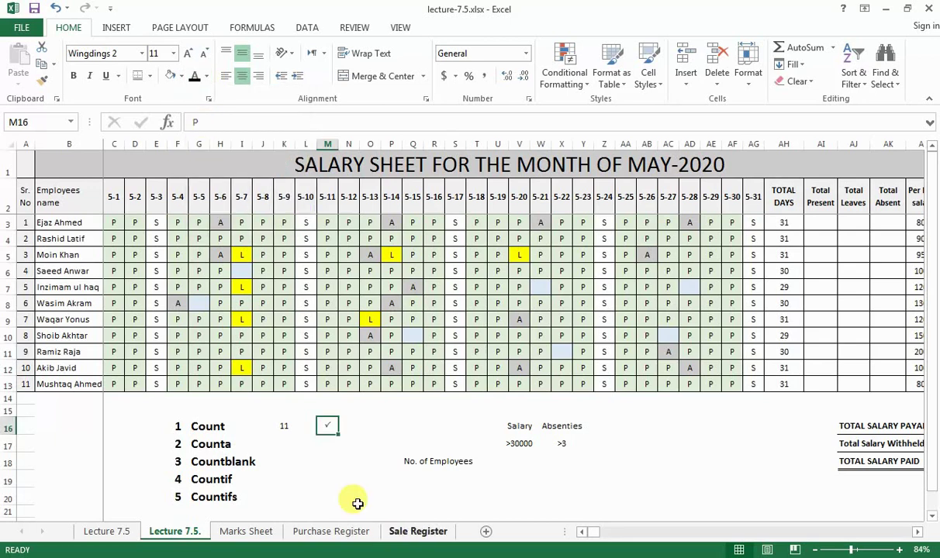
pyautogui.click(327, 446)
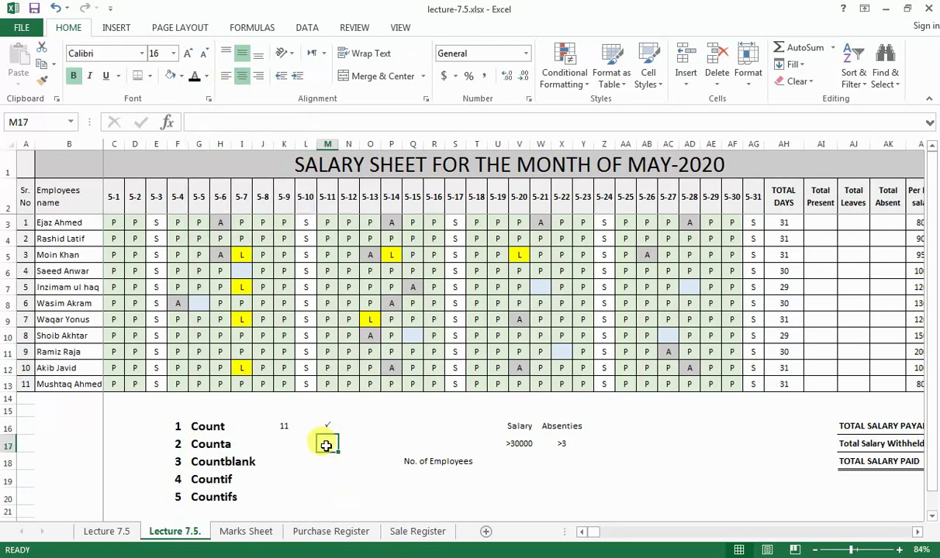
pyautogui.hotkey('ctrl', 'd')
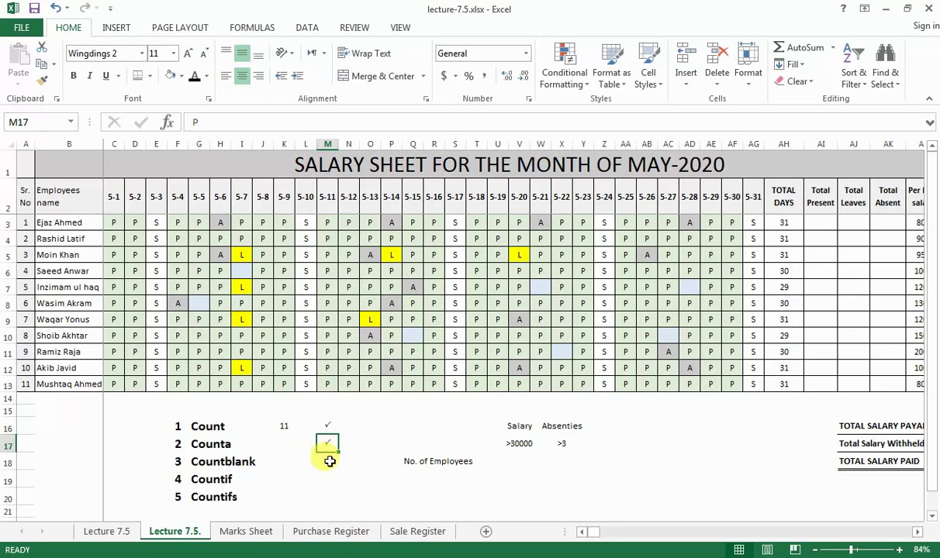
# - Enter =COUNTBLANK(C3:AG13) in K18 beside Countblank to count the empty attendance cells
pyautogui.click(330, 462)
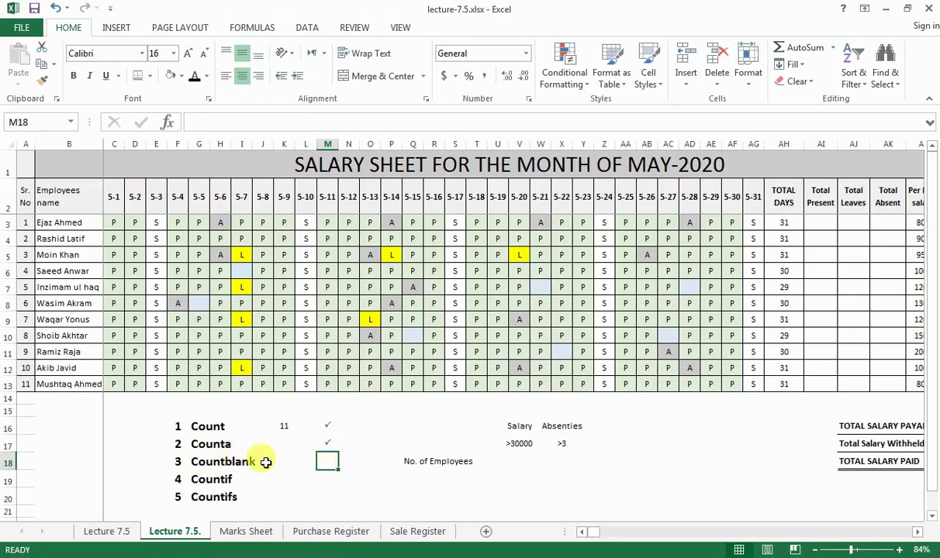
pyautogui.click(287, 462)
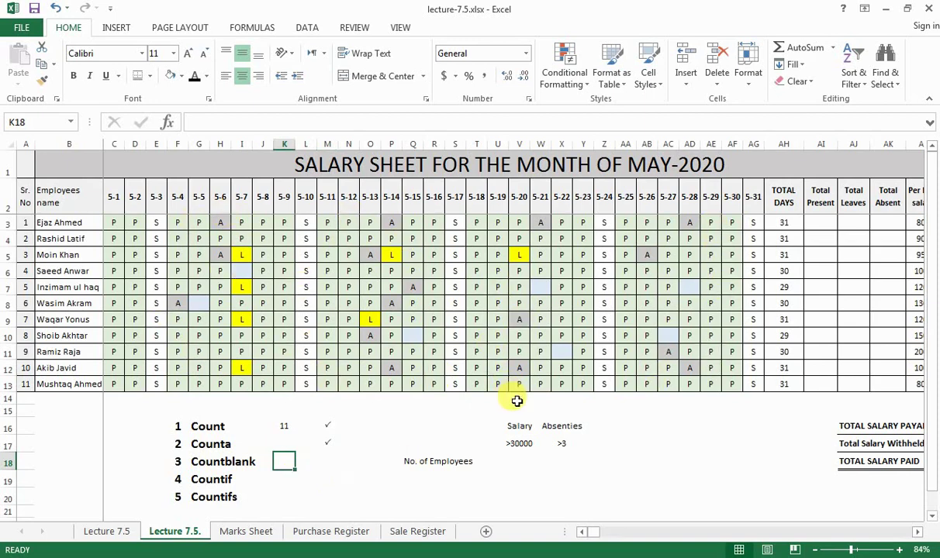
pyautogui.write('=')
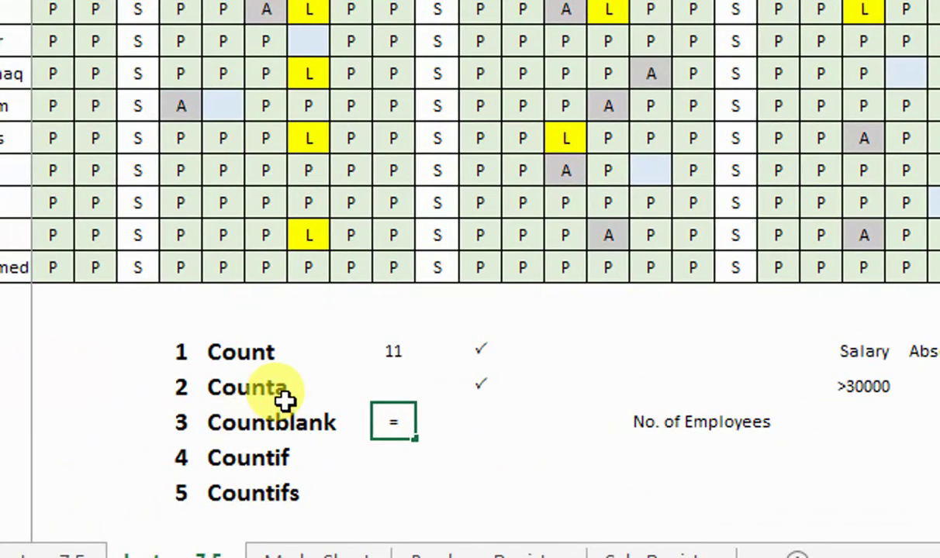
pyautogui.write('COUNTB')
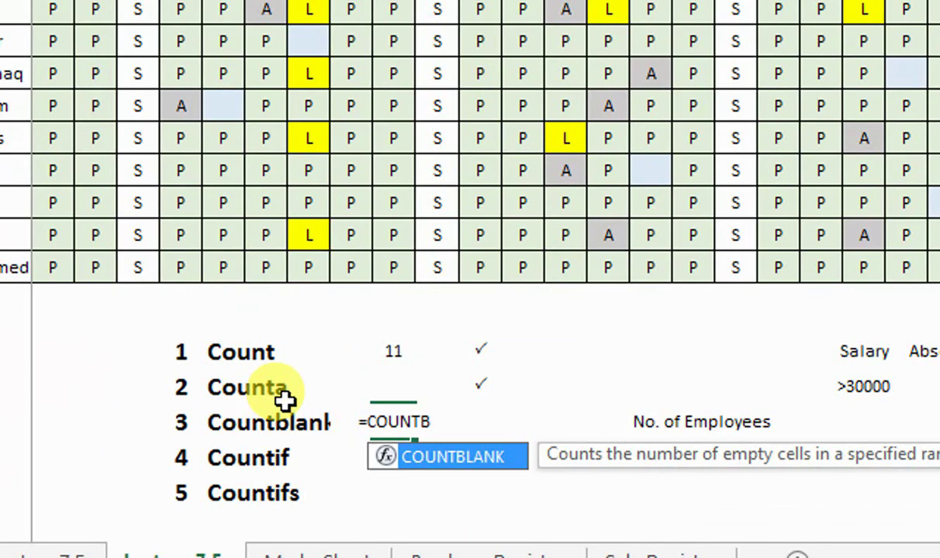
pyautogui.press('Tab')
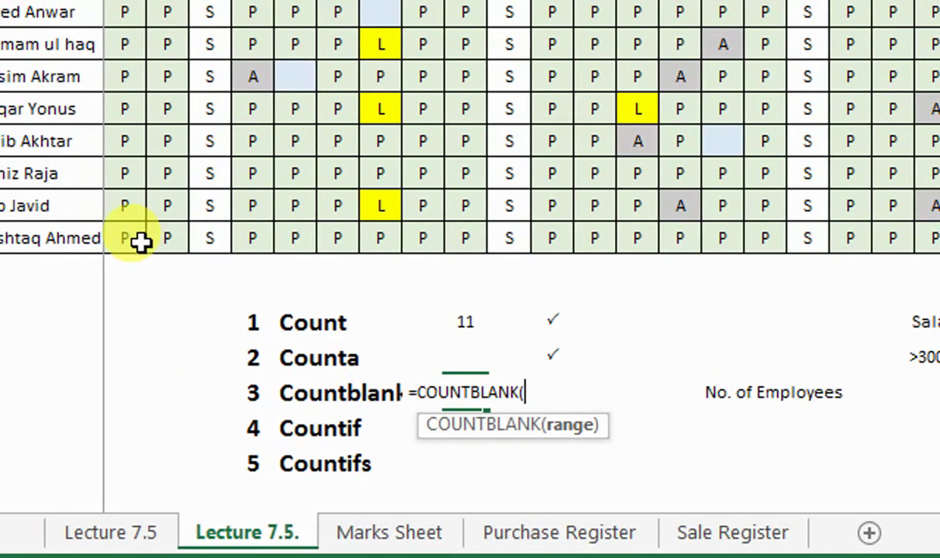
pyautogui.moveTo(138, 237); pyautogui.dragTo(785, 86)
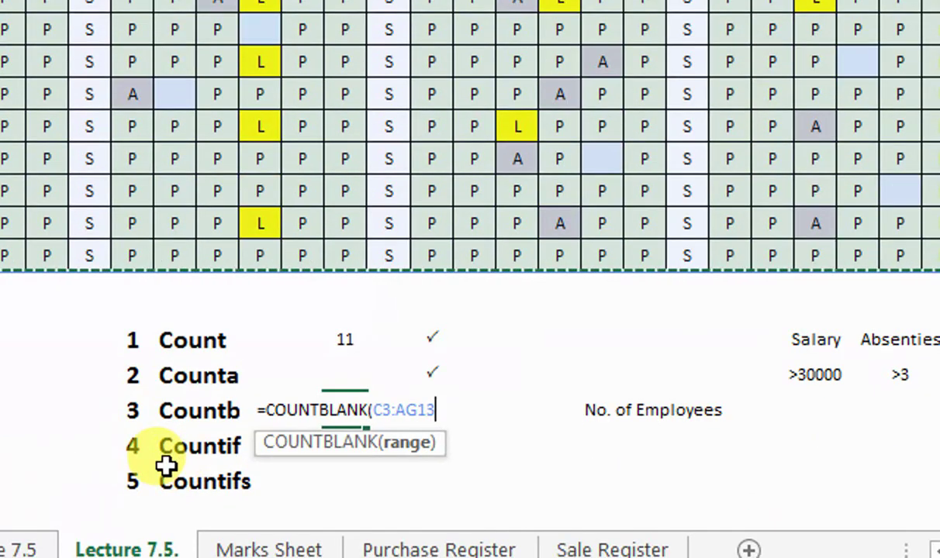
pyautogui.write(')')
pyautogui.press('Return')
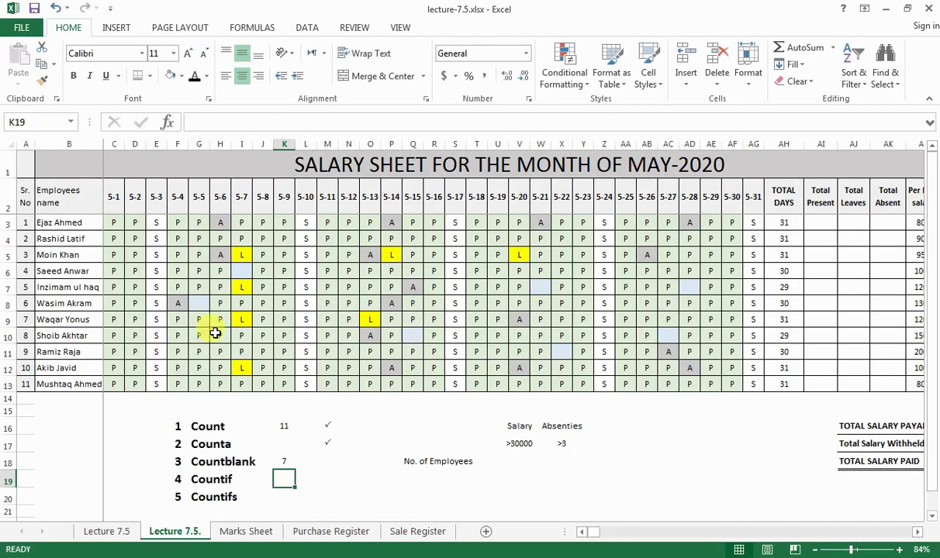
# - Fill the blank attendance cells G8 and I6 with L, and X11 and Q10 with P
pyautogui.click(200, 307)
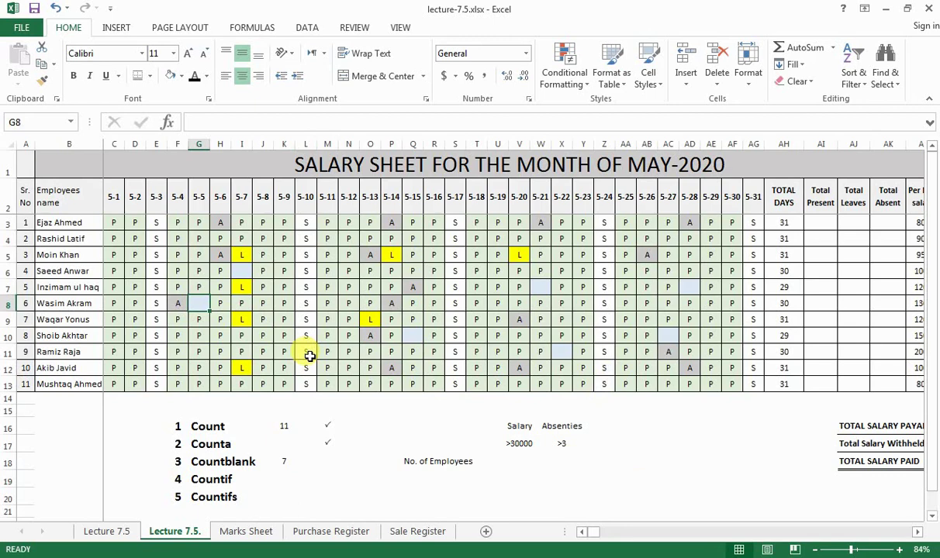
pyautogui.write('L')
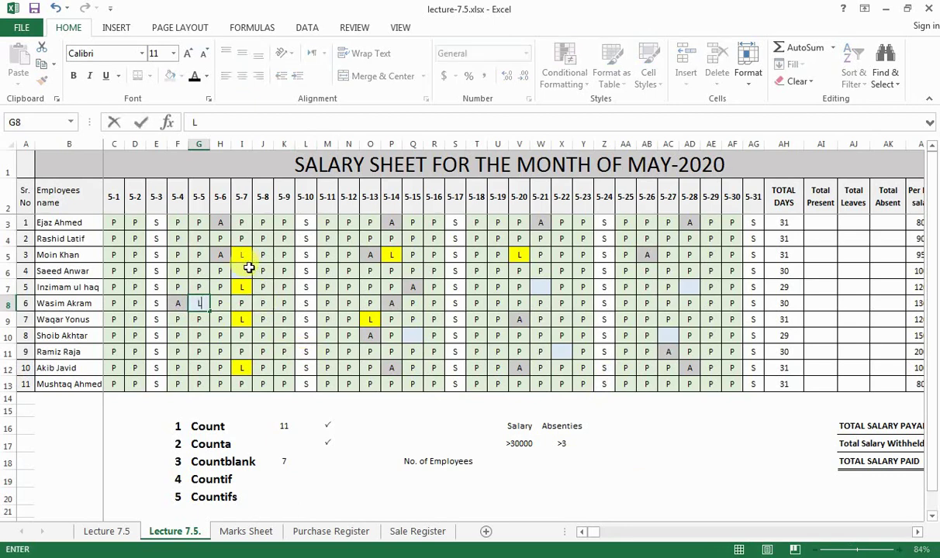
pyautogui.doubleClick(248, 267)
pyautogui.click(568, 351)
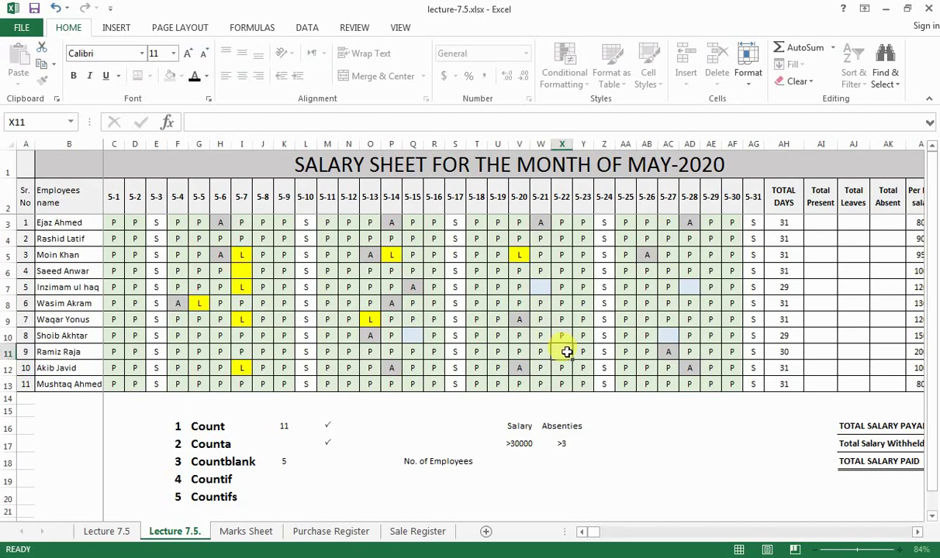
pyautogui.write('P')
pyautogui.click(412, 335)
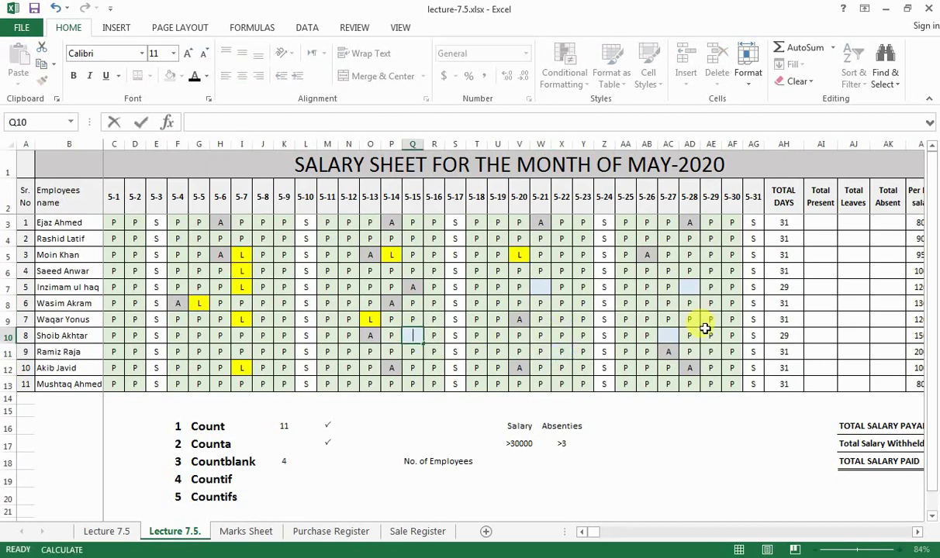
pyautogui.write('P')
# - Fill the remaining blank attendance cells AD7, AC10 and W7 with L
pyautogui.click(685, 287)
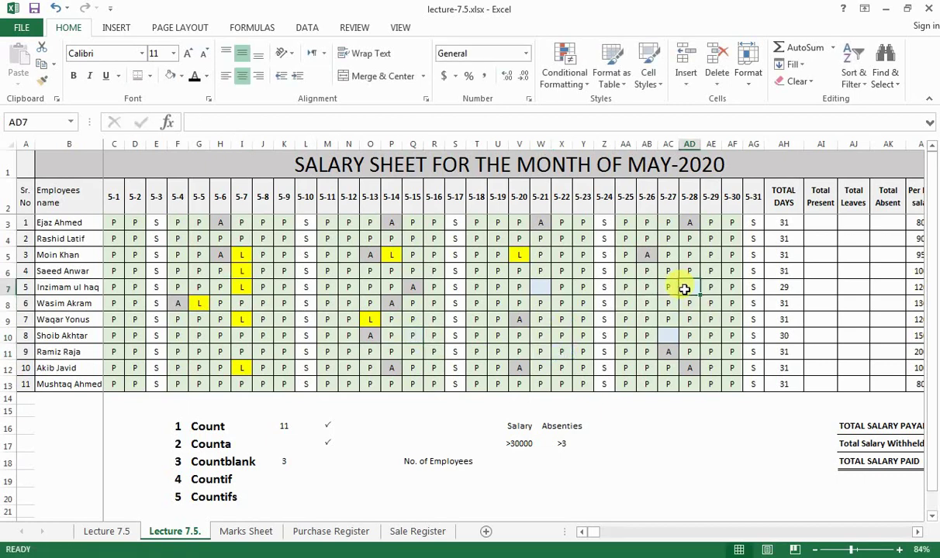
pyautogui.write('L')
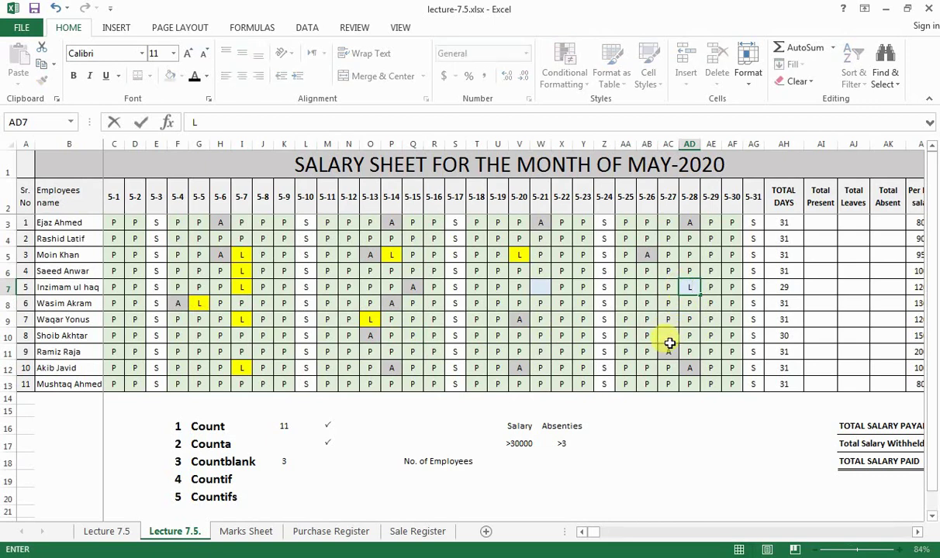
pyautogui.click(669, 343)
pyautogui.write('L')
pyautogui.click(545, 286)
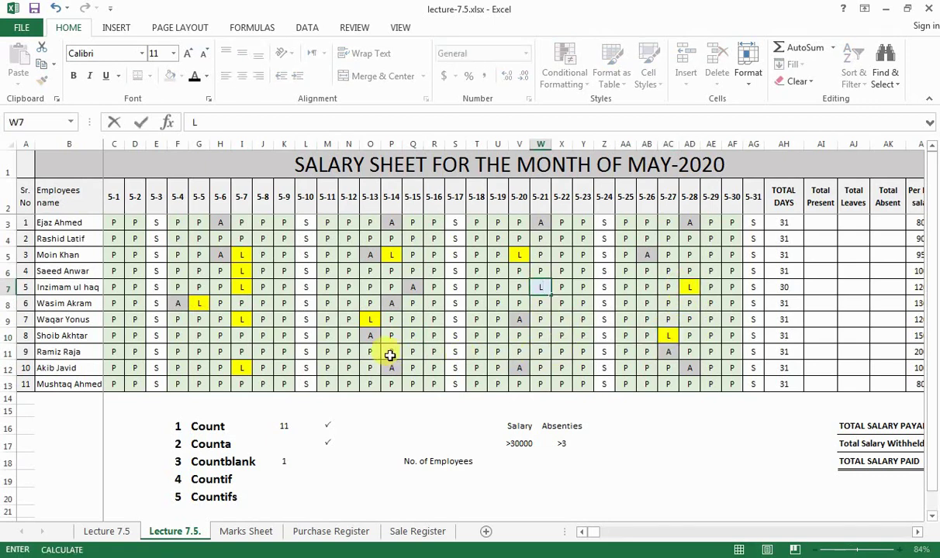
pyautogui.press('Return')
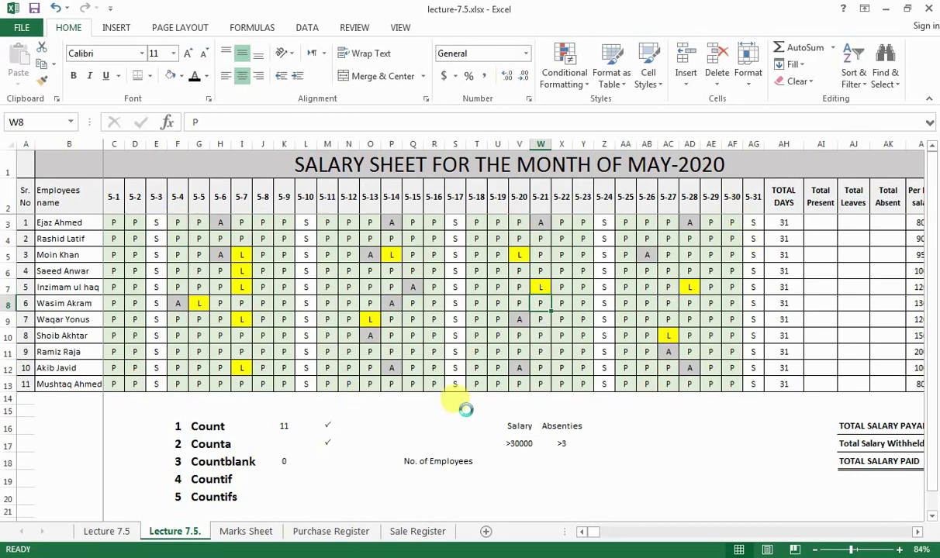
# - Copy the tick from M17 down to M18 beside Countblank
pyautogui.click(325, 460)
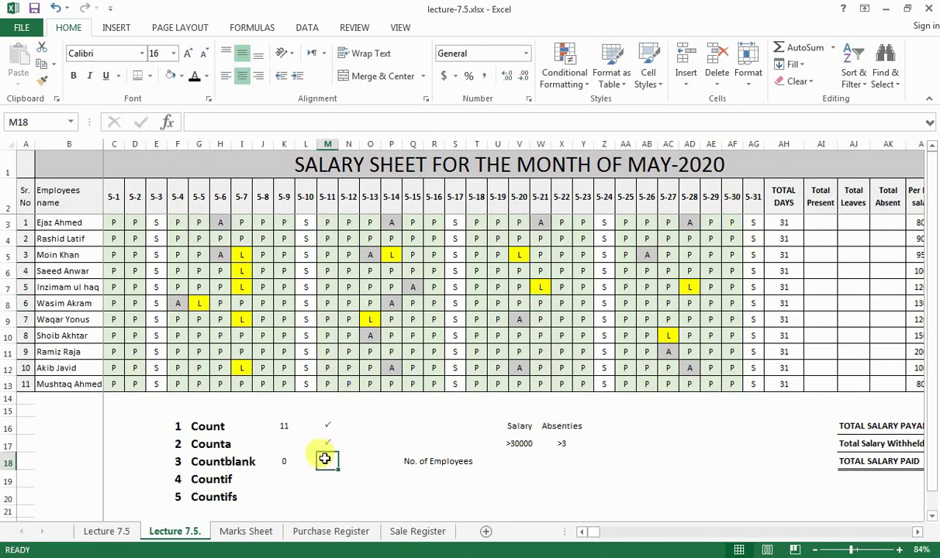
pyautogui.hotkey('ctrl', 'd')
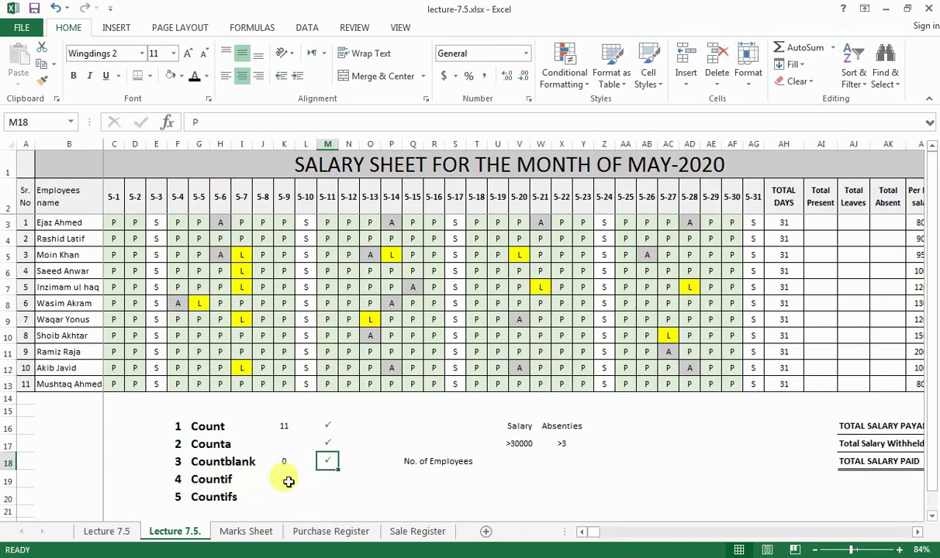
# - Review the empty Total Present, Total Leaves and Total Absent columns and the first employee's attendance row
pyautogui.click(917, 533)
pyautogui.click(917, 533)
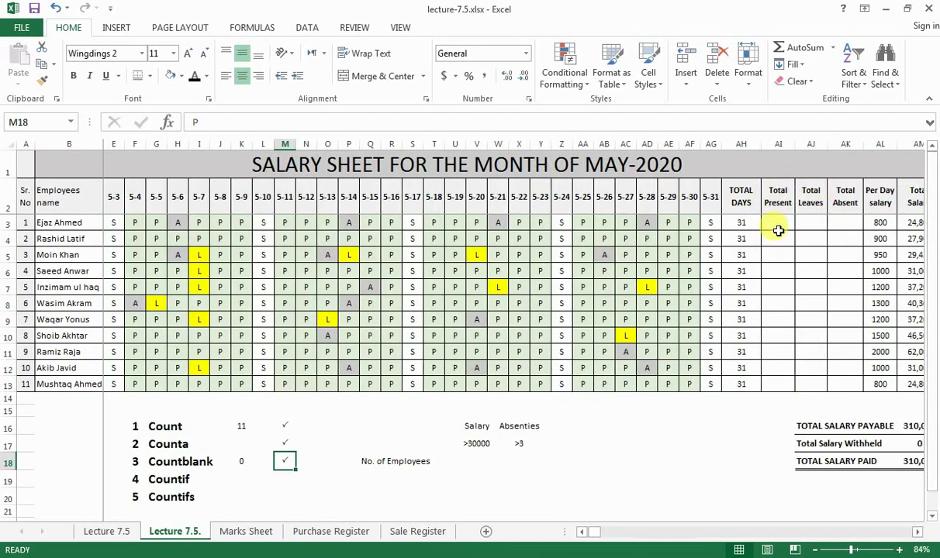
pyautogui.moveTo(778, 234); pyautogui.dragTo(773, 340)
pyautogui.moveTo(808, 224); pyautogui.dragTo(812, 353)
pyautogui.moveTo(847, 223); pyautogui.dragTo(851, 366)
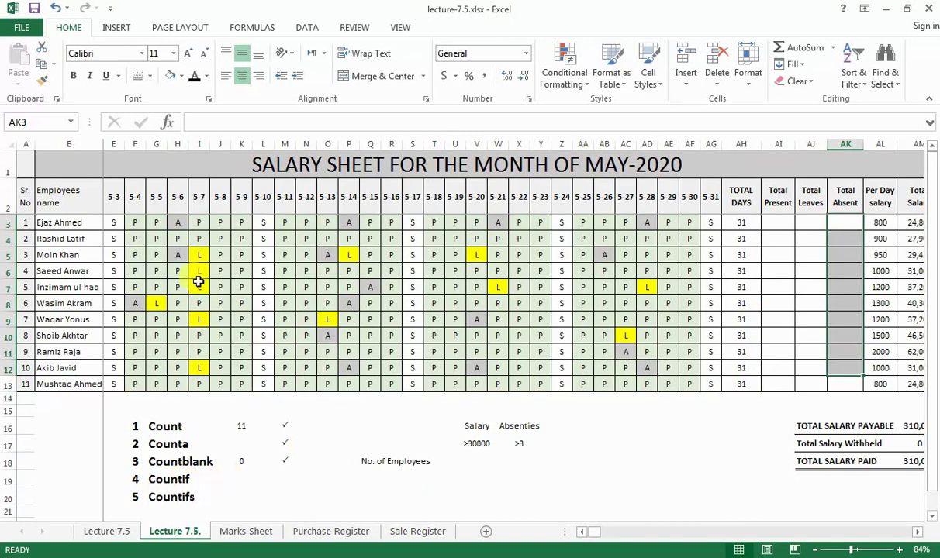
pyautogui.moveTo(137, 221); pyautogui.dragTo(693, 220)
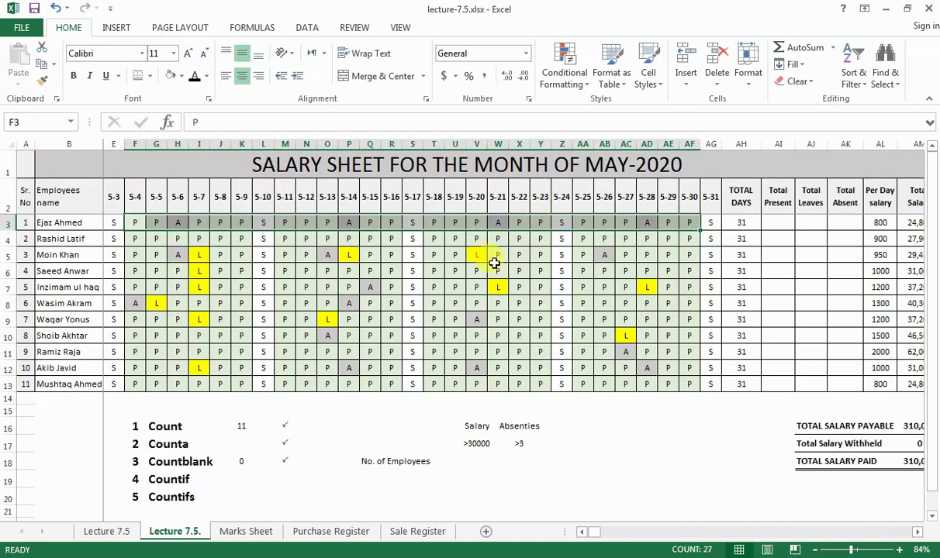
# - Enter =COUNTIF(C3:AG3,"P") in AI3 to count the first employee's present days
pyautogui.click(778, 223)
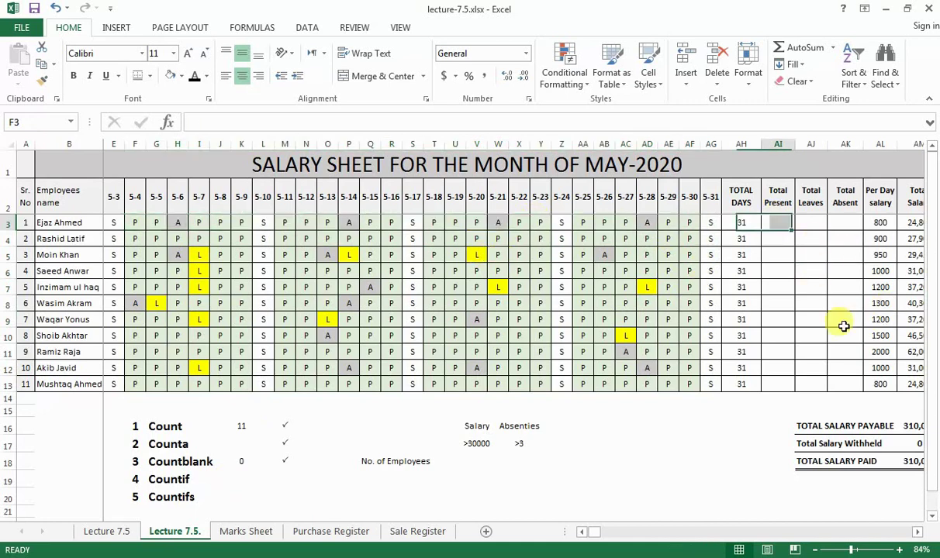
pyautogui.press('Up')
pyautogui.press('Down')
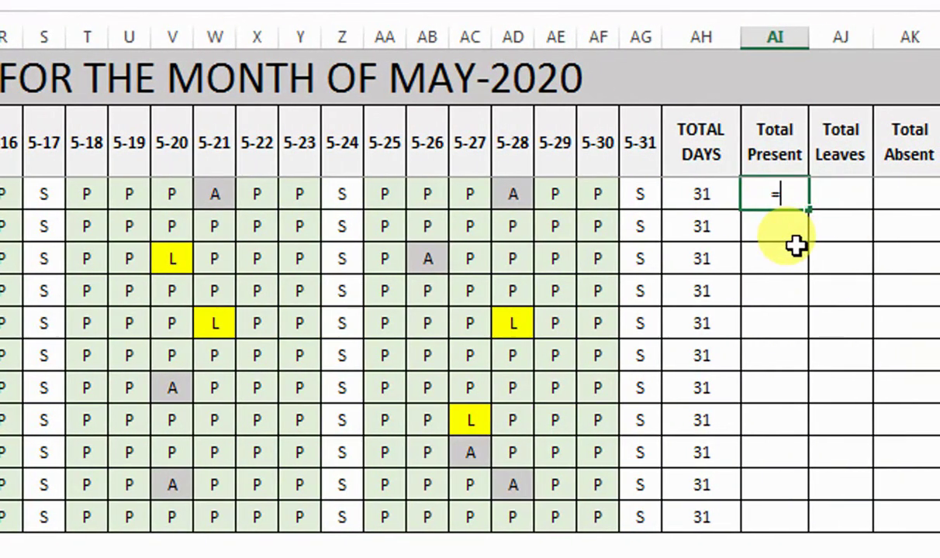
pyautogui.write('COUNTIF')
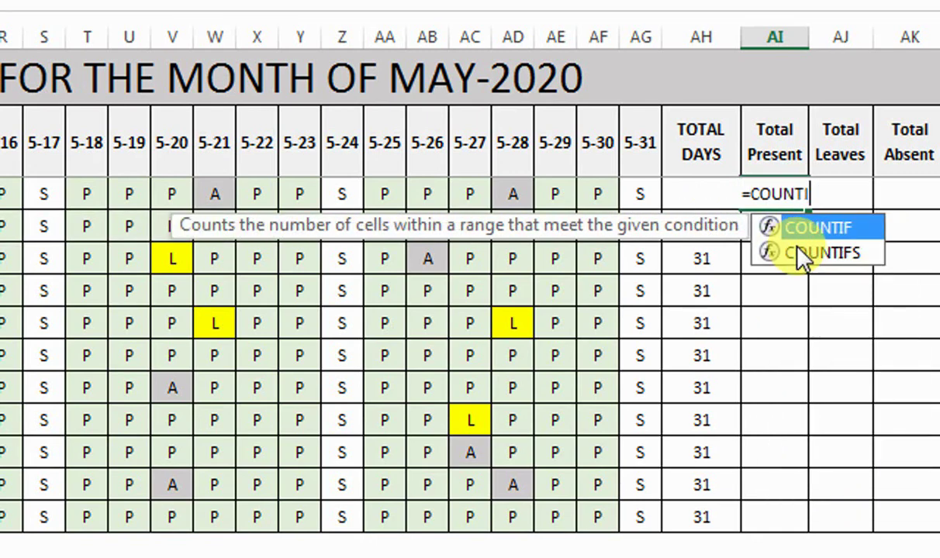
pyautogui.write('(')
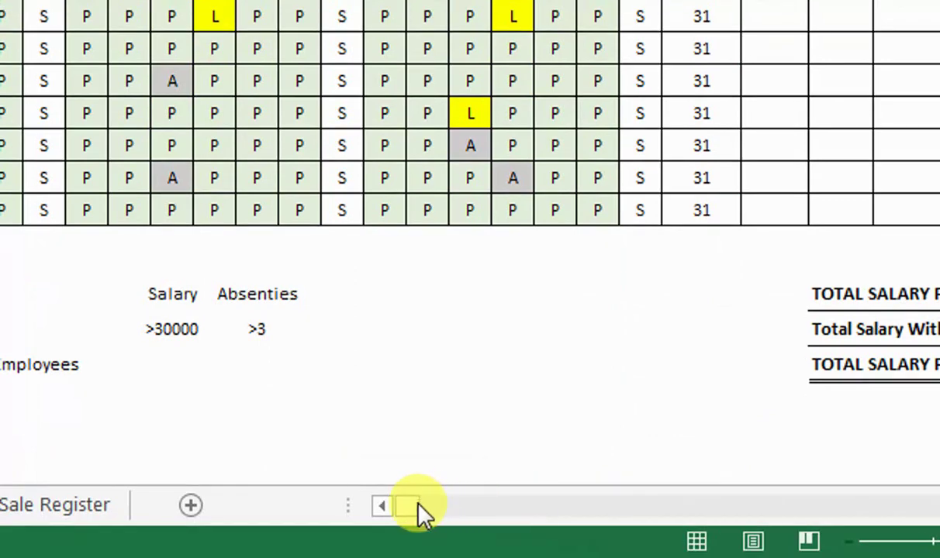
pyautogui.moveTo(419, 512); pyautogui.dragTo(319, 466)
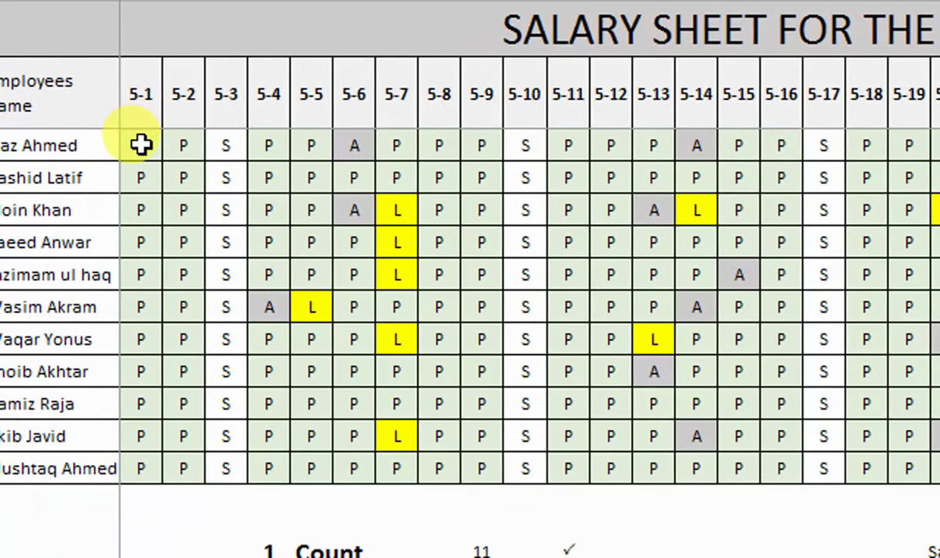
pyautogui.moveTo(103, 141); pyautogui.dragTo(819, 152)
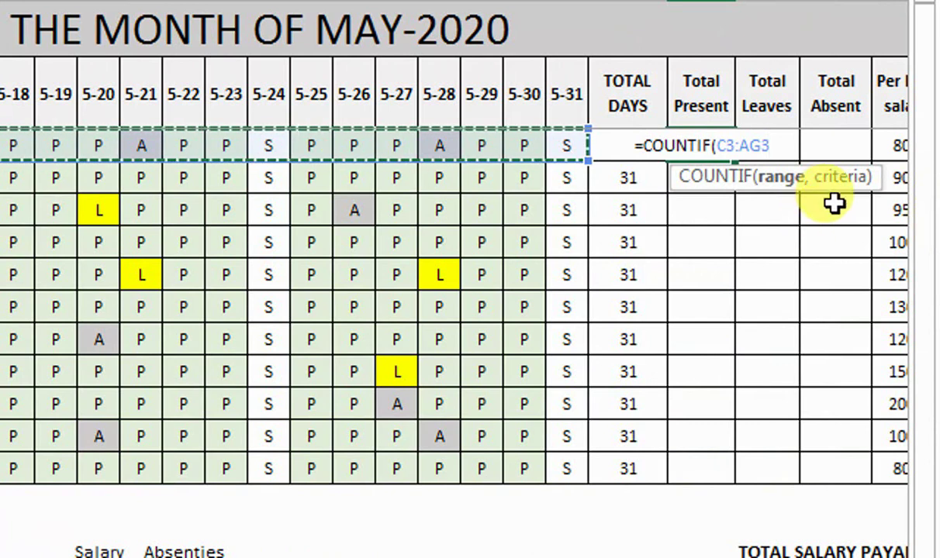
pyautogui.write(',')
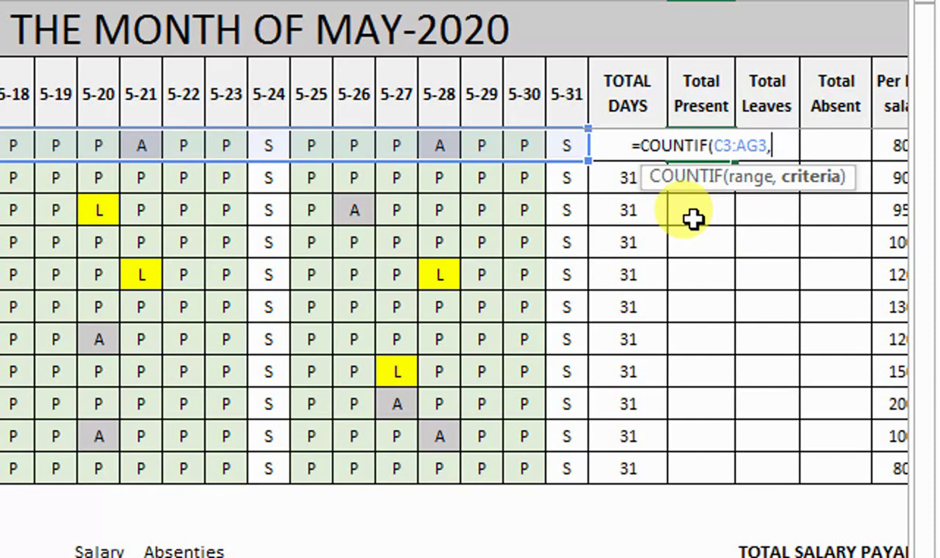
pyautogui.write('"')
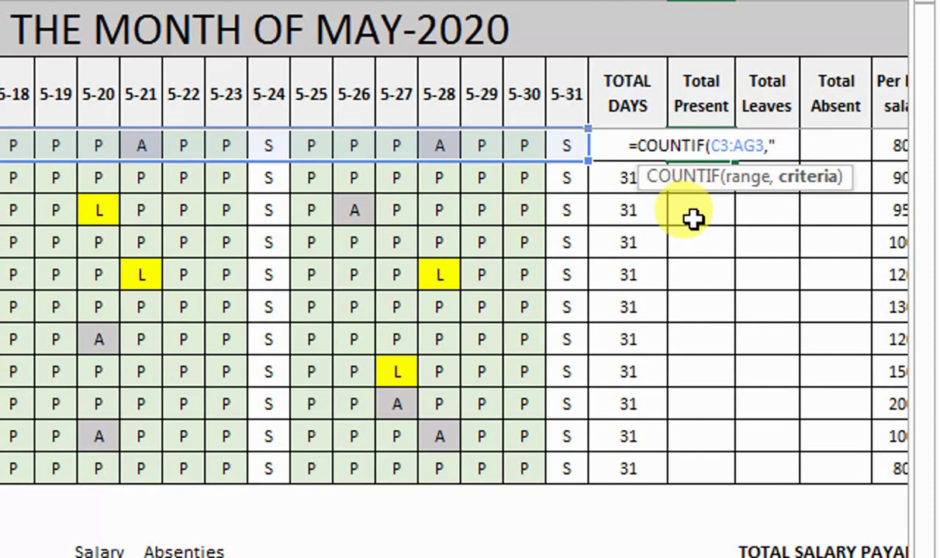
pyautogui.write('P')
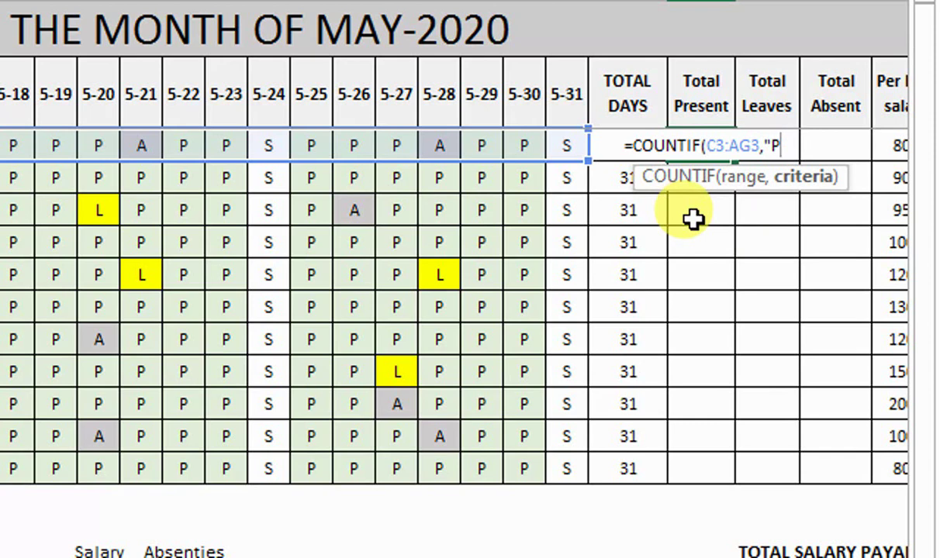
pyautogui.write('"')
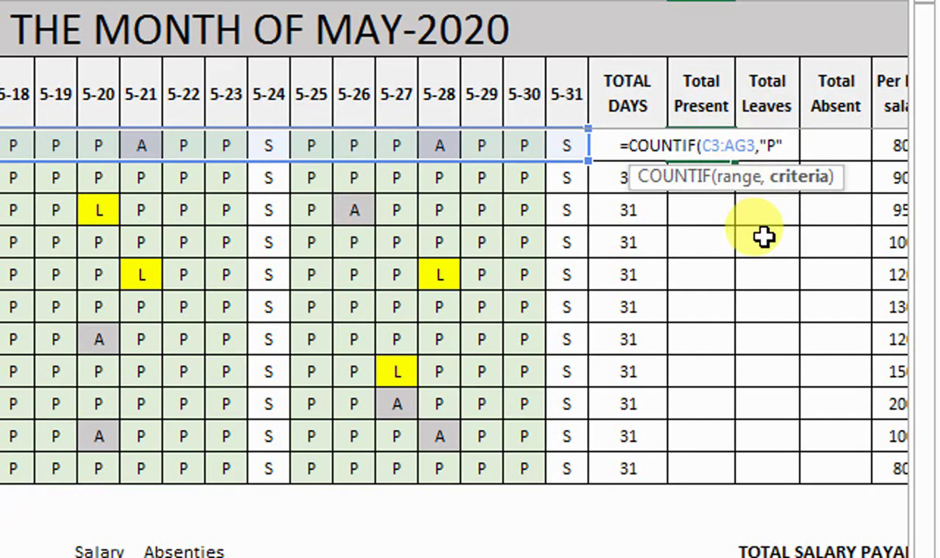
pyautogui.write(')')
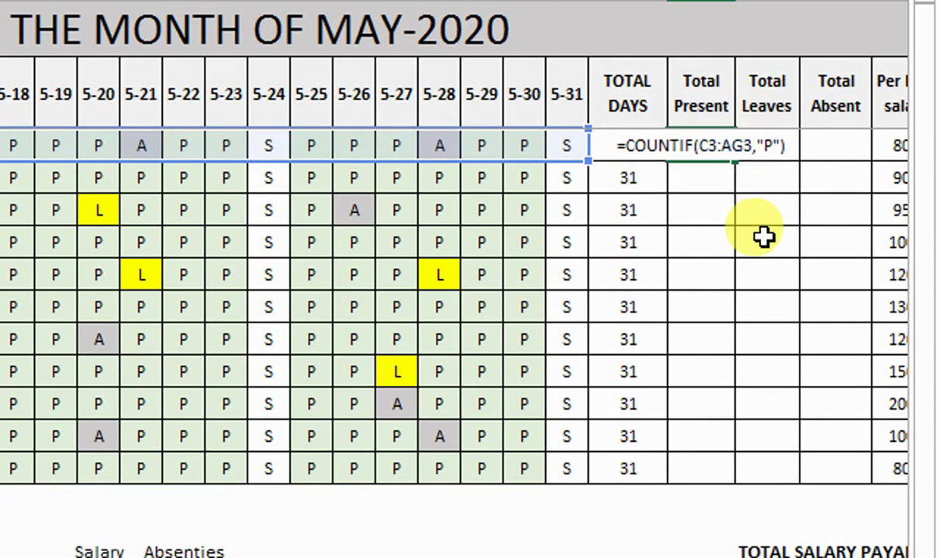
pyautogui.press('Return')
# - Copy the Total Present formula from AI3 to AI4:AI13 as formulas only and save the workbook
pyautogui.click(719, 151)
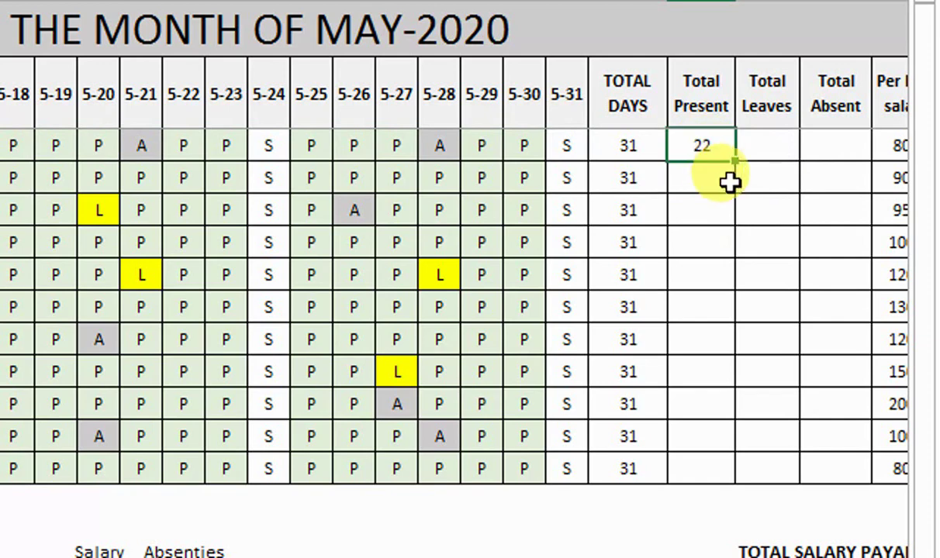
pyautogui.hotkey('ctrl', 'c')
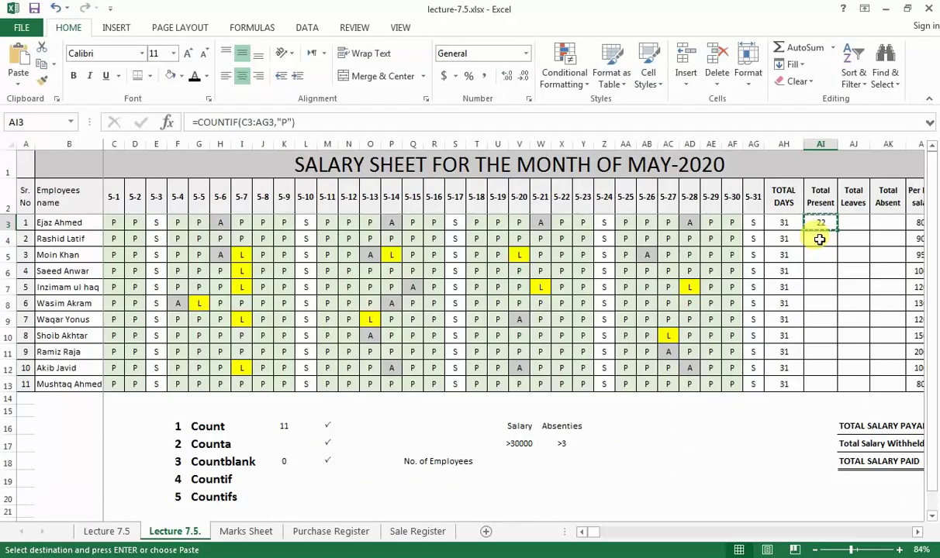
pyautogui.moveTo(819, 240); pyautogui.dragTo(815, 378)
pyautogui.rightClick(816, 383)
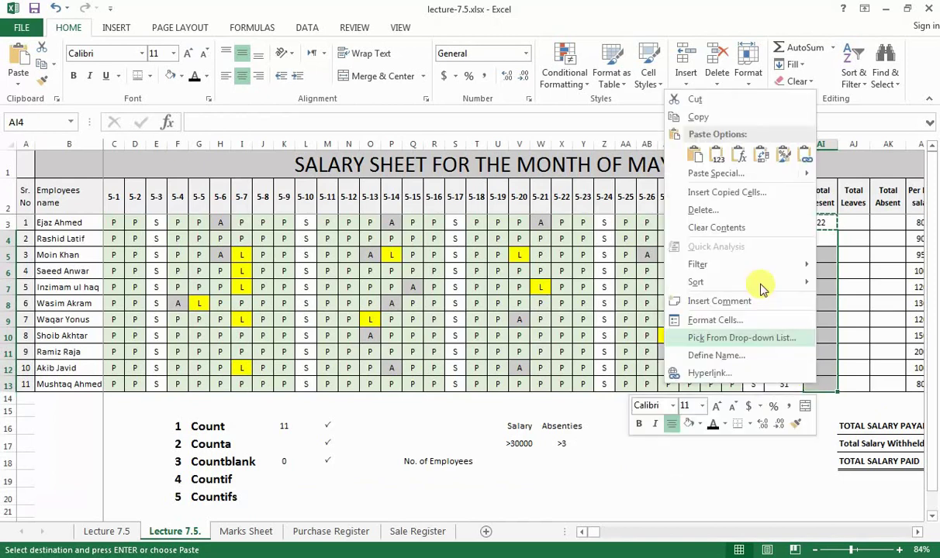
pyautogui.click(735, 155)
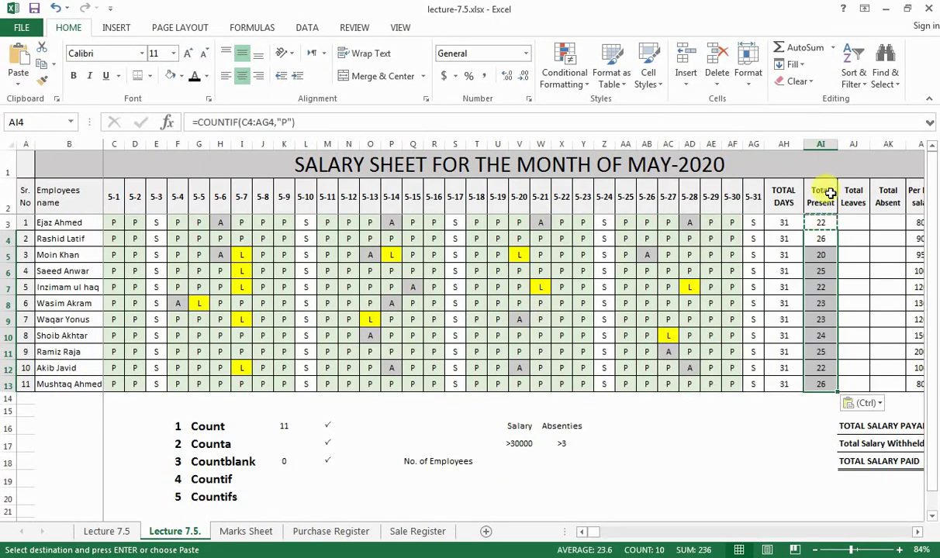
pyautogui.click(821, 225)
pyautogui.click(826, 240)
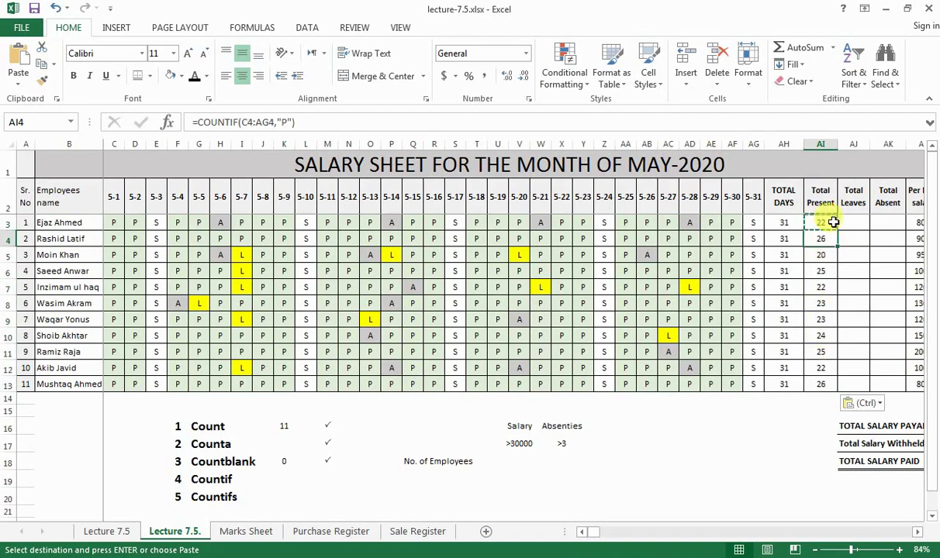
pyautogui.hotkey('ctrl', 's')
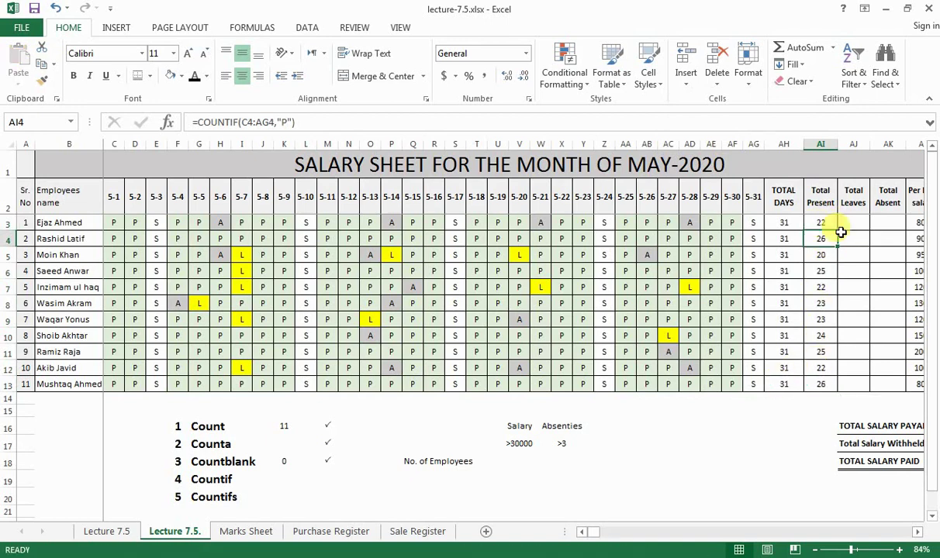
# - Copy the COUNTIF formula from AI3 to AJ3 and change its criterion to "L" for Total Leaves
pyautogui.click(851, 224)
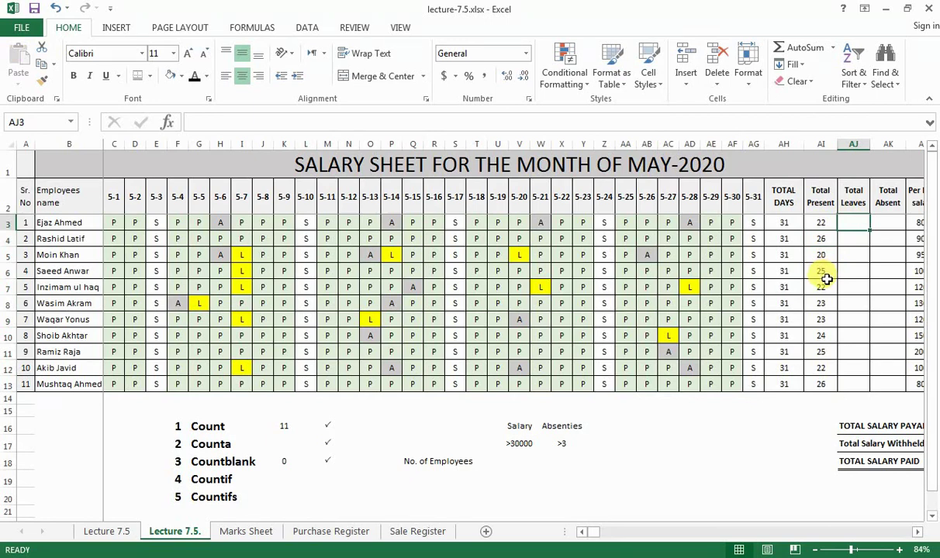
pyautogui.press('Left')
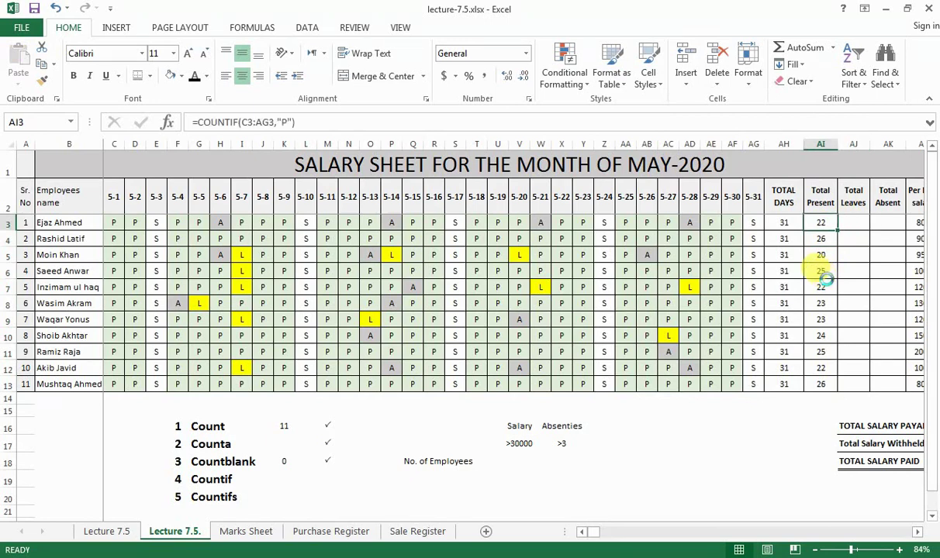
pyautogui.hotkey('ctrl', 'c')
pyautogui.press('Right')
pyautogui.hotkey('ctrl', 'v')
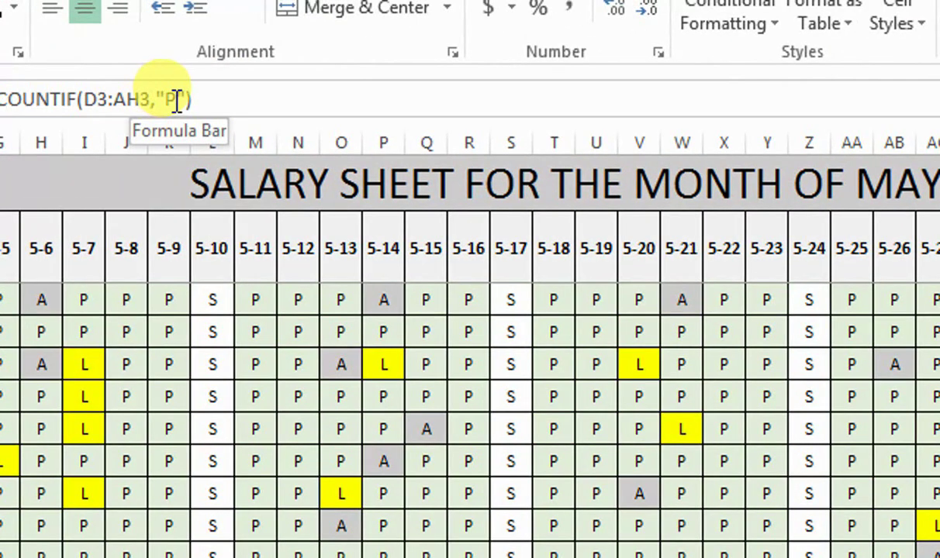
pyautogui.click(176, 100)
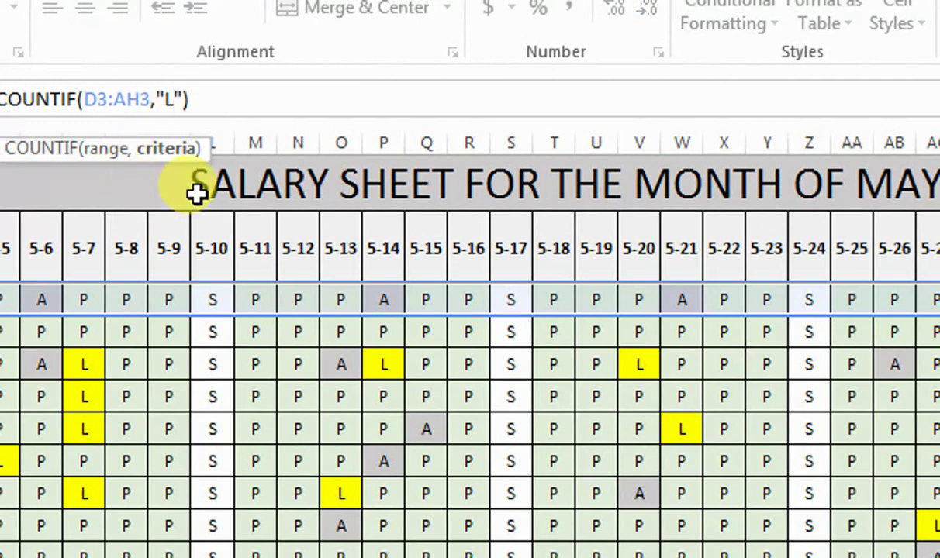
pyautogui.press('Return')
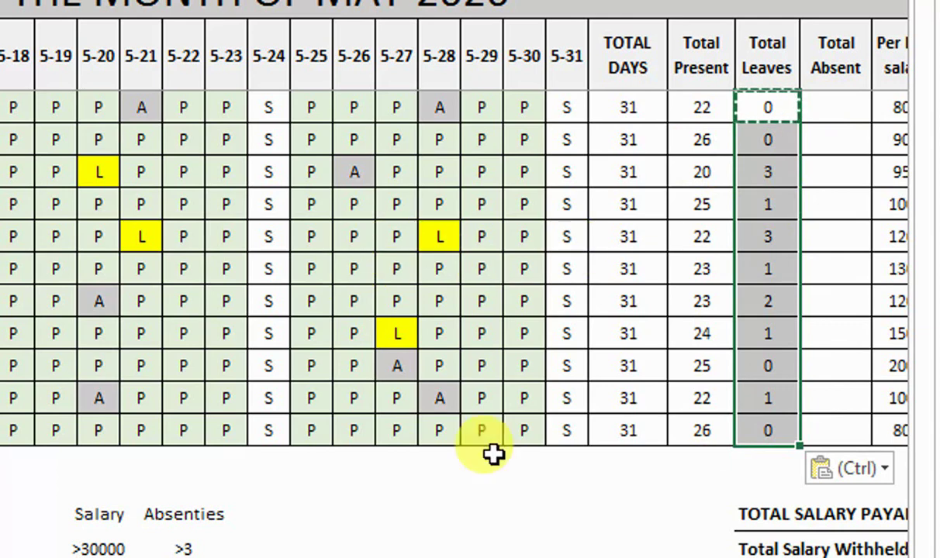
# - Copy the Total Leaves formula from AJ3 into AK3 under Total Absent as a formula only
pyautogui.click(771, 110)
pyautogui.rightClick(771, 110)
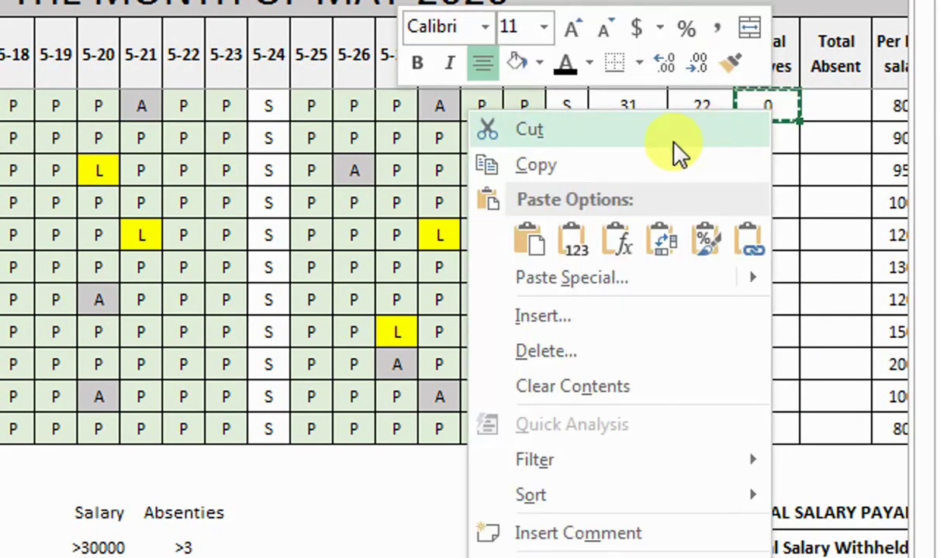
pyautogui.click(624, 160)
pyautogui.rightClick(828, 108)
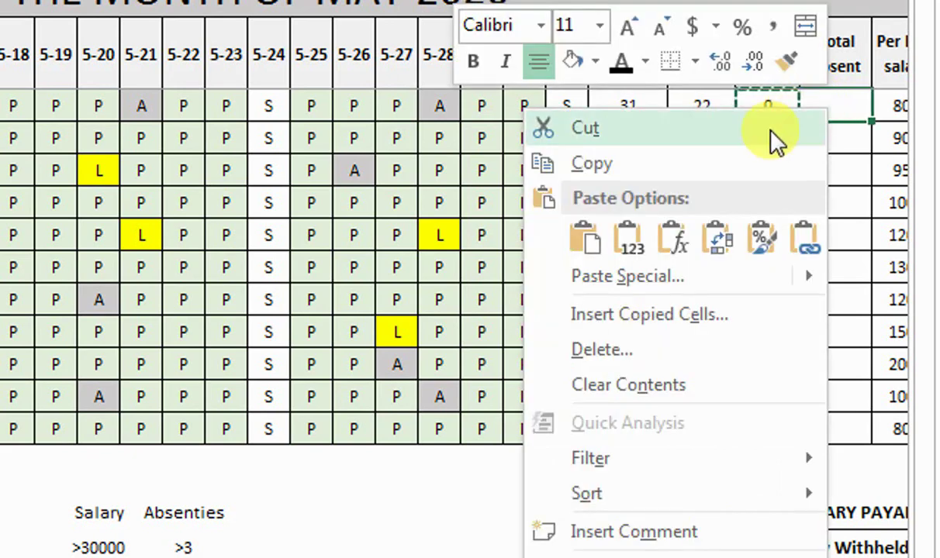
pyautogui.click(677, 256)
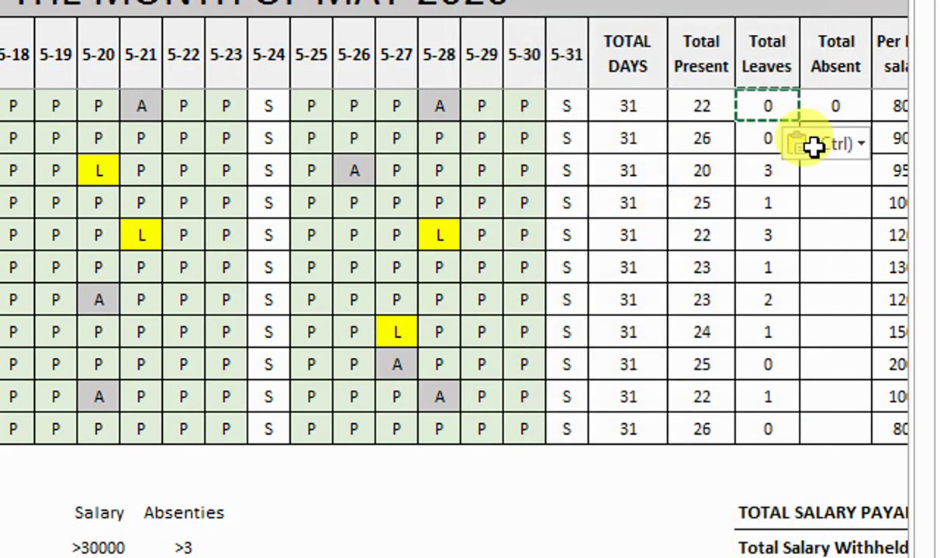
# - Change the COUNTIF criterion in AK3 to "A" to count the first employee's absences
pyautogui.doubleClick(831, 109)
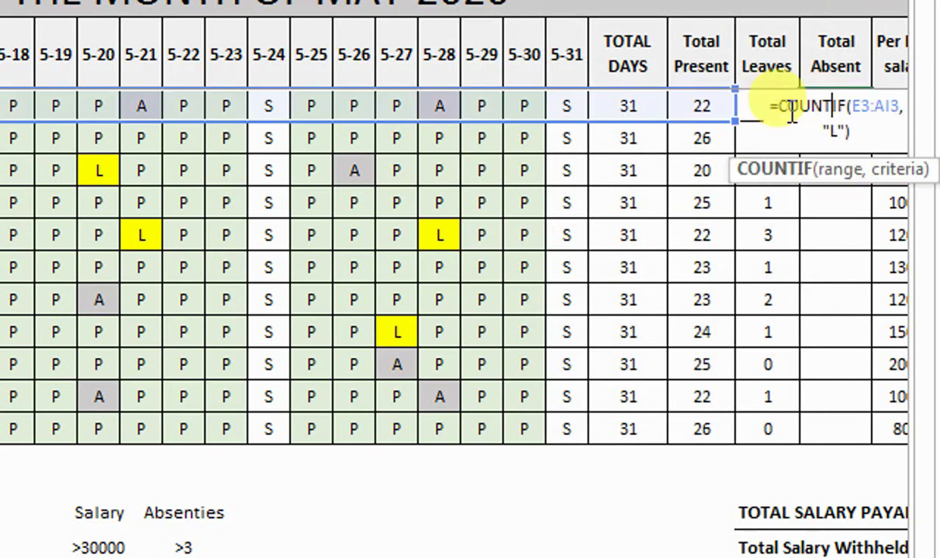
pyautogui.click(839, 130)
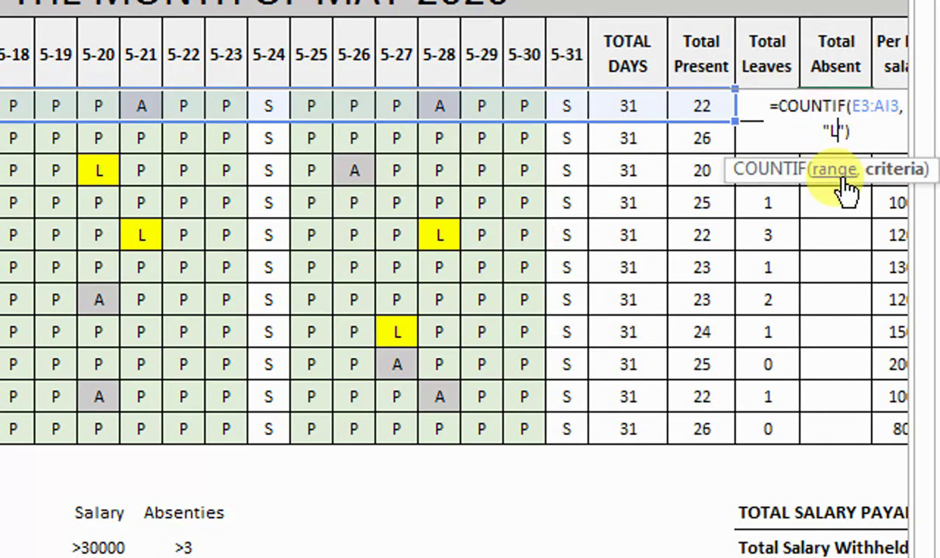
pyautogui.press('BackSpace')
pyautogui.write('AI3,"A")')
pyautogui.press('Return')
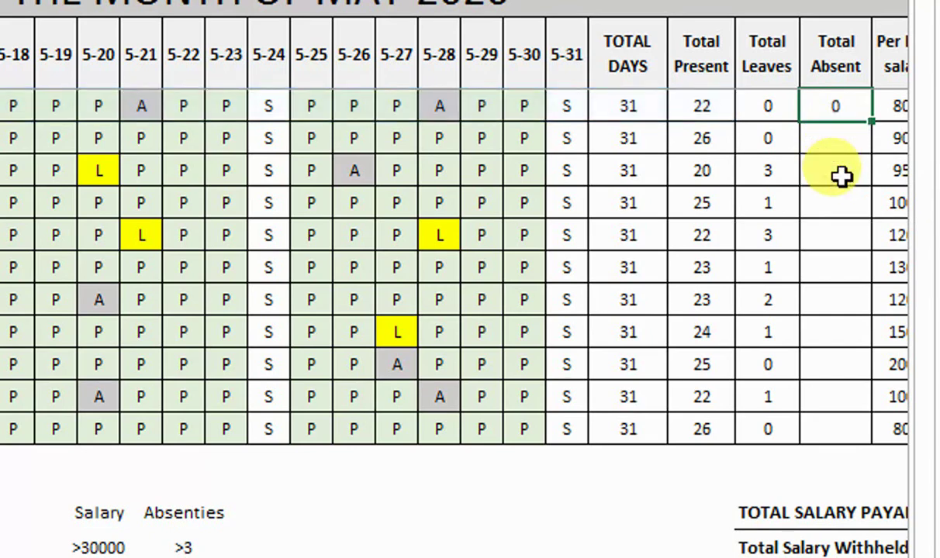
# - Copy the Total Absent formula from AK3 to AK4:AK13 as formulas only
pyautogui.rightClick(838, 109)
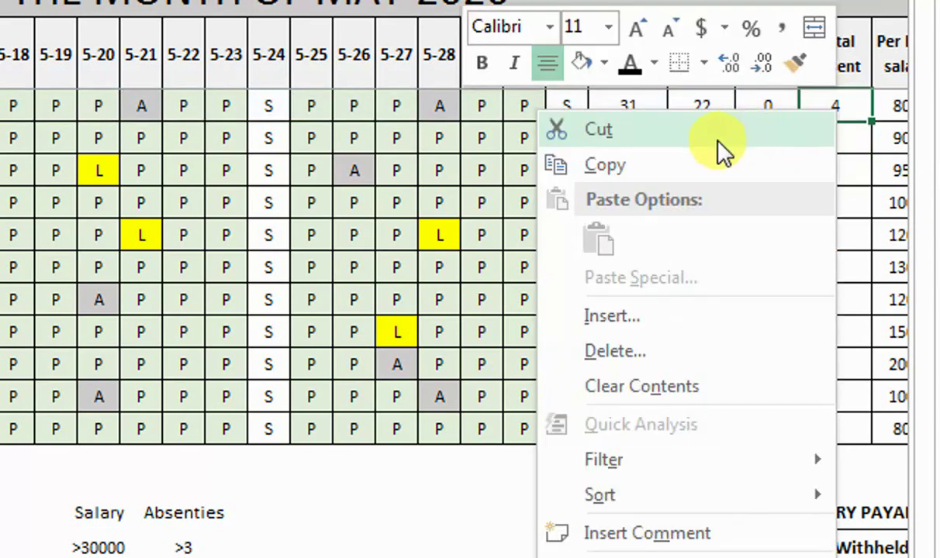
pyautogui.click(717, 160)
pyautogui.moveTo(824, 182); pyautogui.dragTo(832, 419)
pyautogui.rightClick(833, 420)
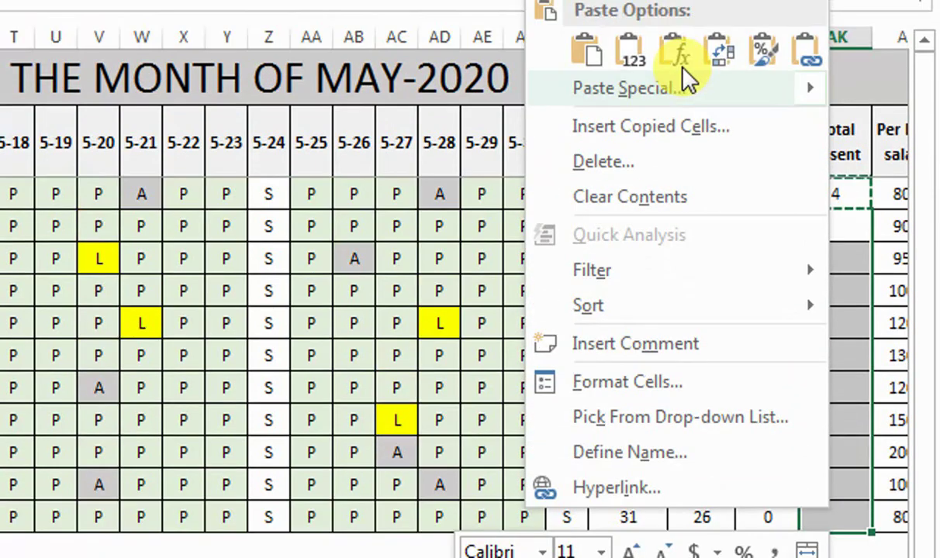
pyautogui.click(686, 78)
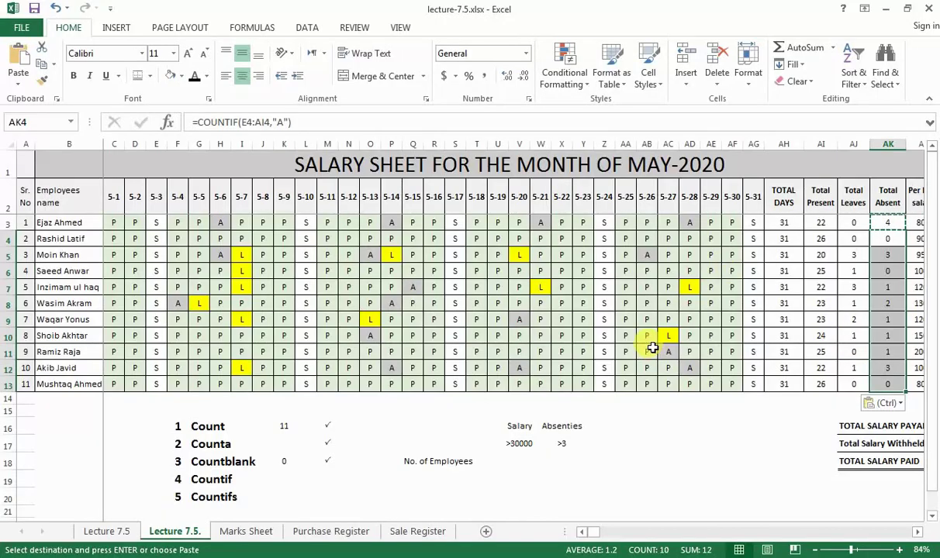
pyautogui.press('Escape')
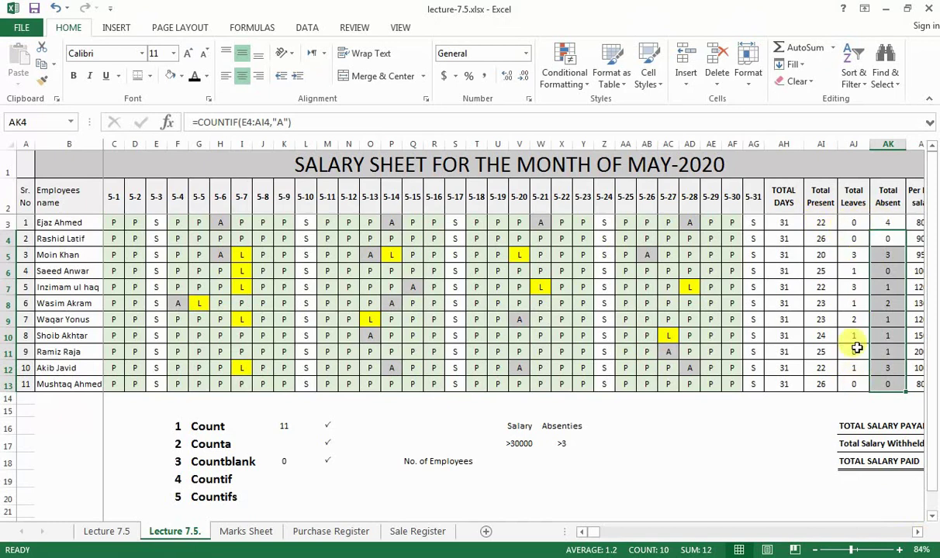
# - Clear the existing Total Salary formulas from AM3:AM13
pyautogui.click(917, 532)
pyautogui.click(917, 533)
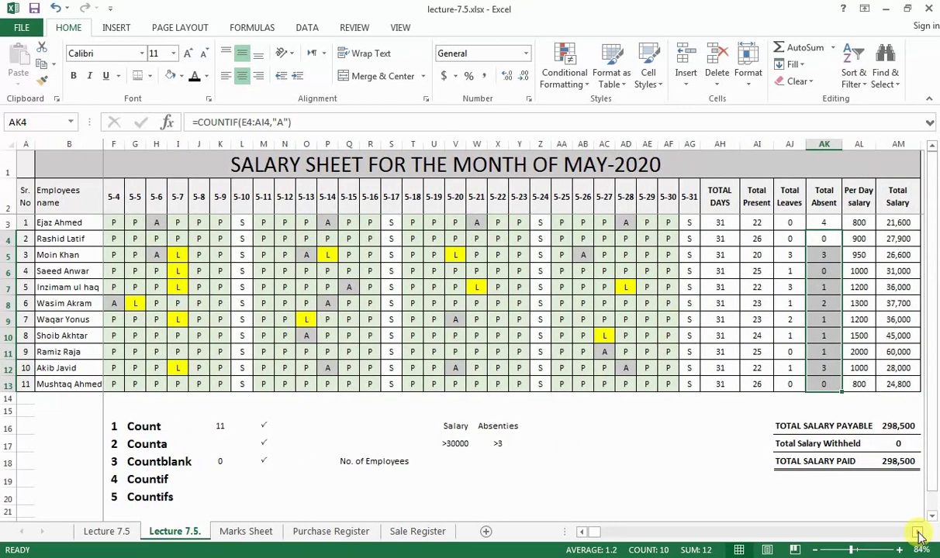
pyautogui.click(917, 532)
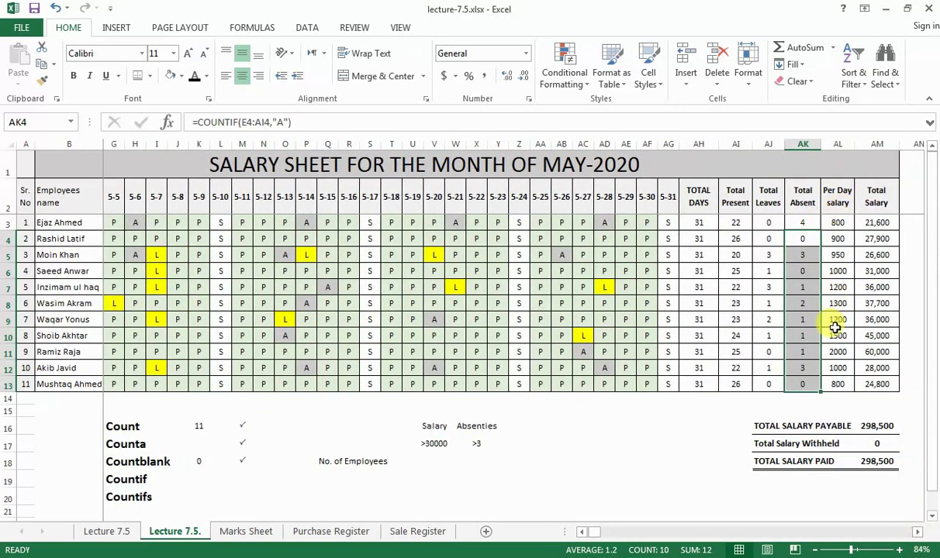
pyautogui.click(849, 235)
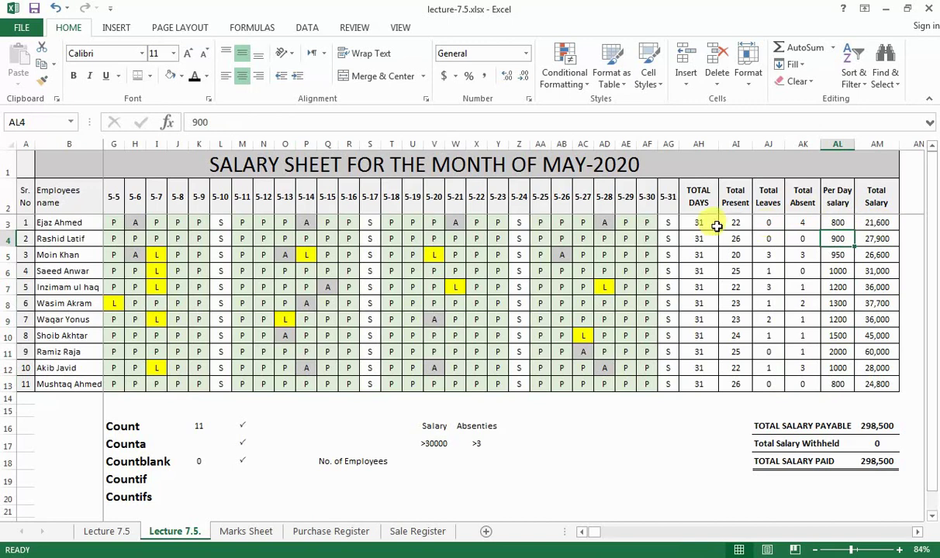
pyautogui.click(876, 222)
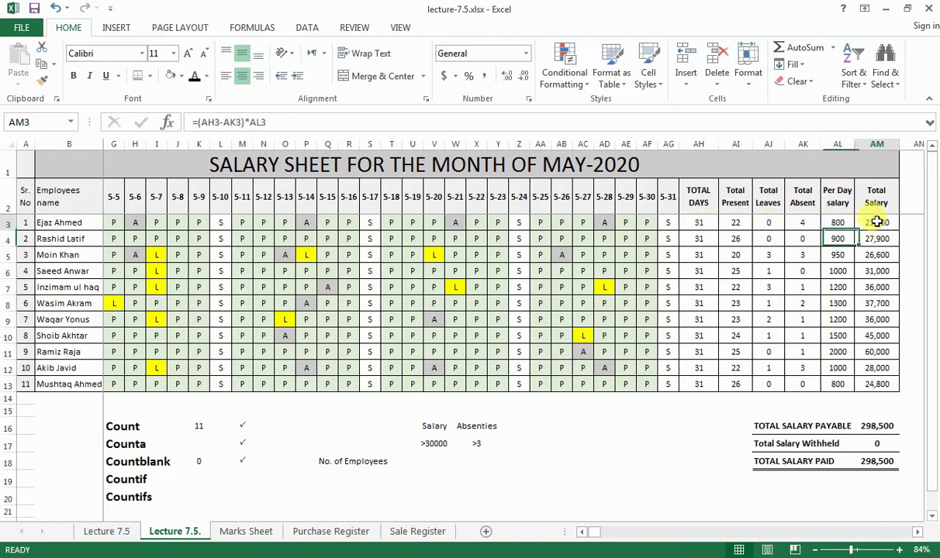
pyautogui.moveTo(876, 222); pyautogui.dragTo(877, 382)
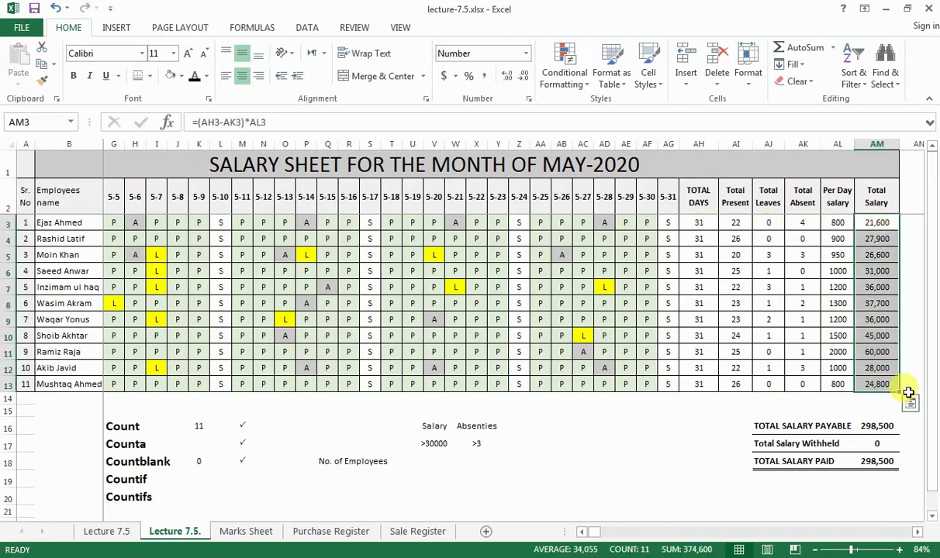
pyautogui.press('Delete')
pyautogui.press('Up')
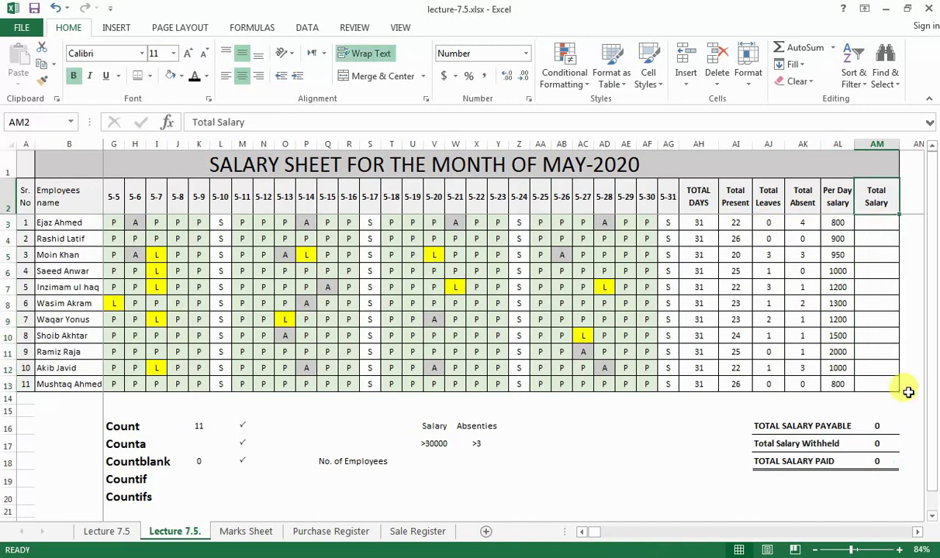
# - Enter the formula =(AH3-AK3)*AL3 in AM3 to calculate the first employee's total salary
pyautogui.press('Down')
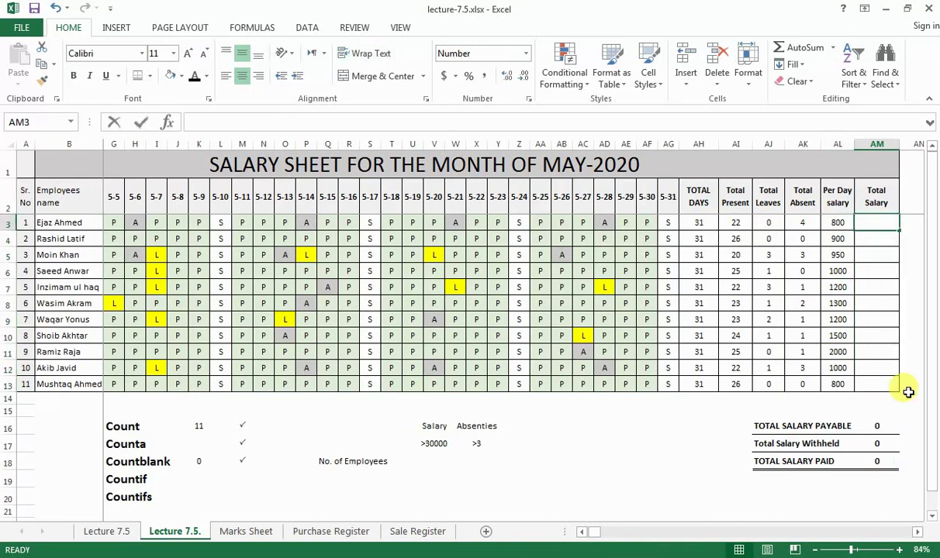
pyautogui.write('=(')
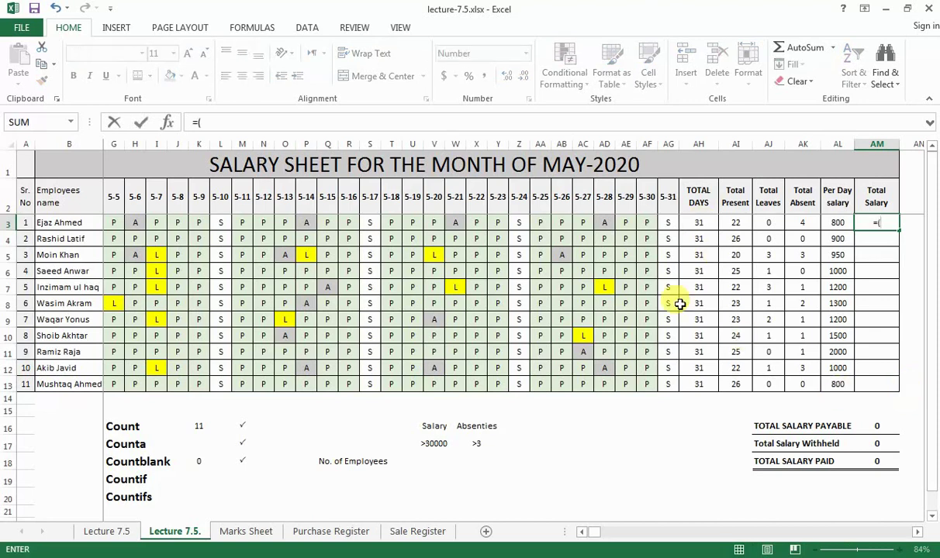
pyautogui.press('Left')
pyautogui.press('Left')
pyautogui.press('Left')
pyautogui.press('Left')
pyautogui.press('Left')
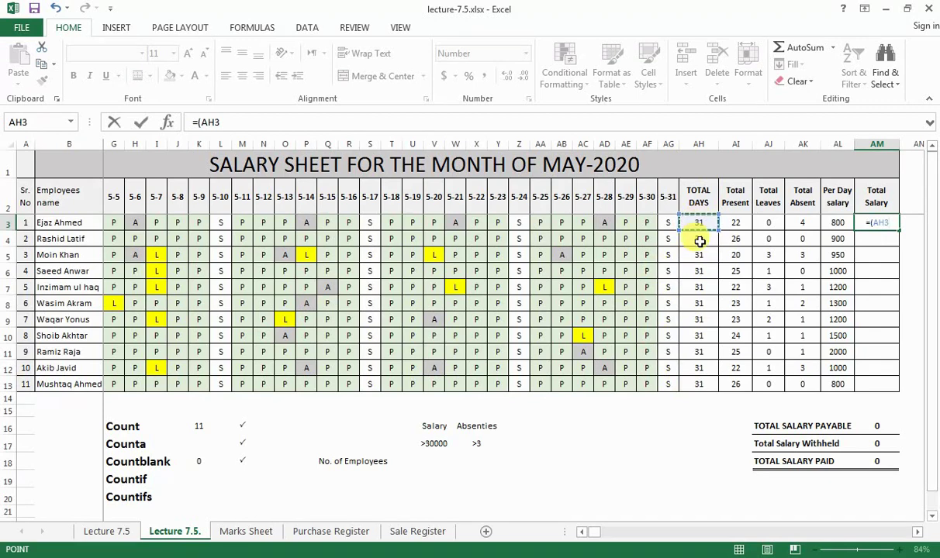
pyautogui.write('-')
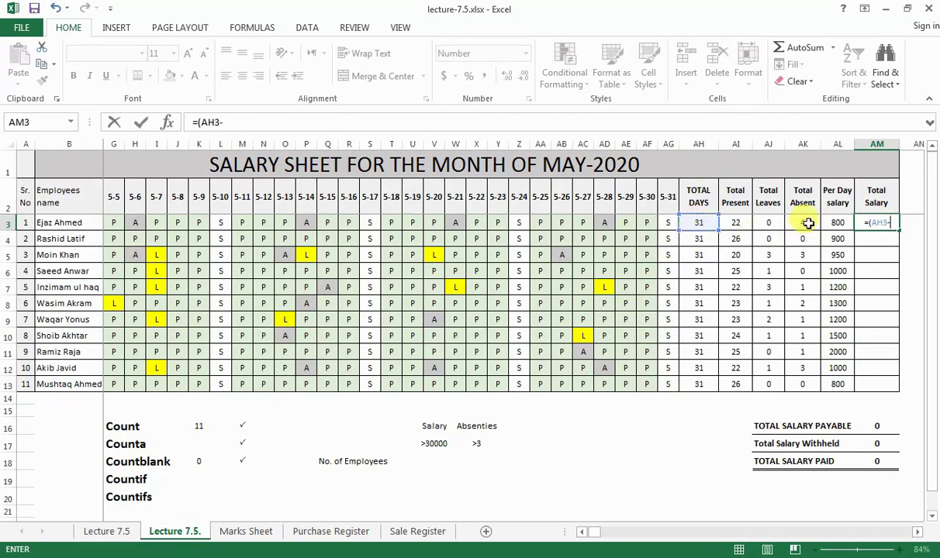
pyautogui.click(806, 224)
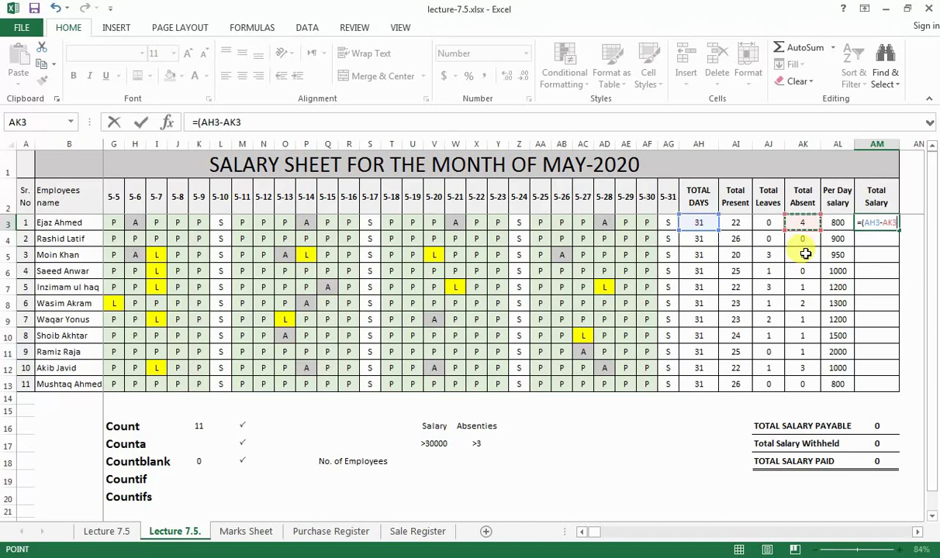
pyautogui.write(')')
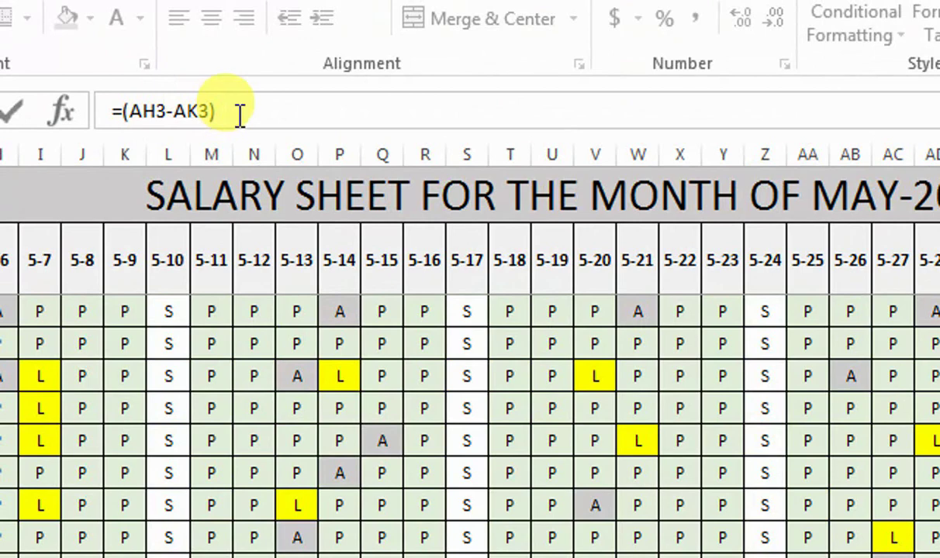
pyautogui.click(240, 114)
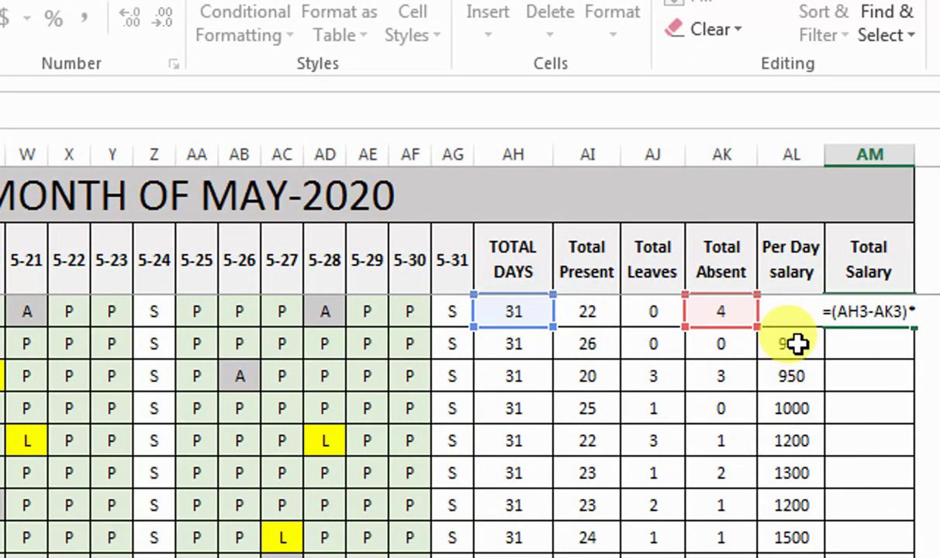
pyautogui.click(795, 340)
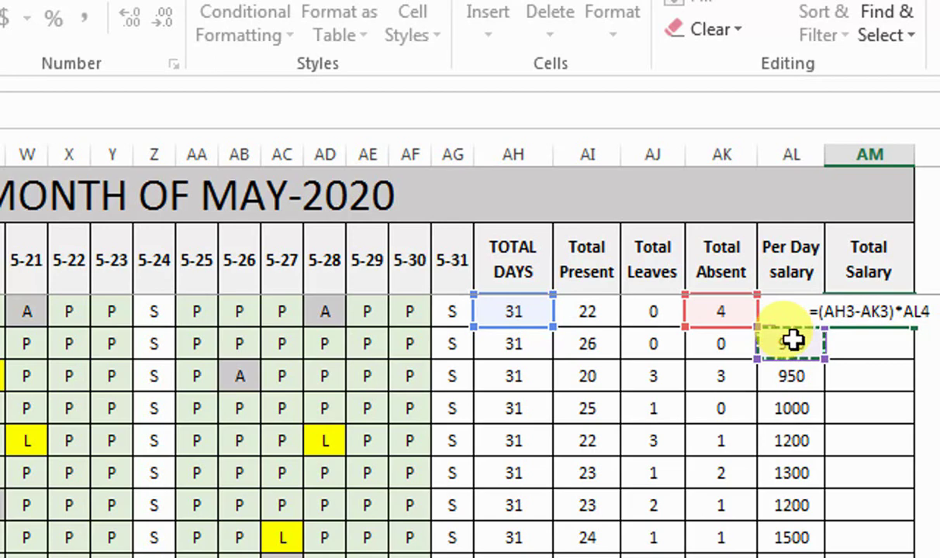
pyautogui.press('Up')
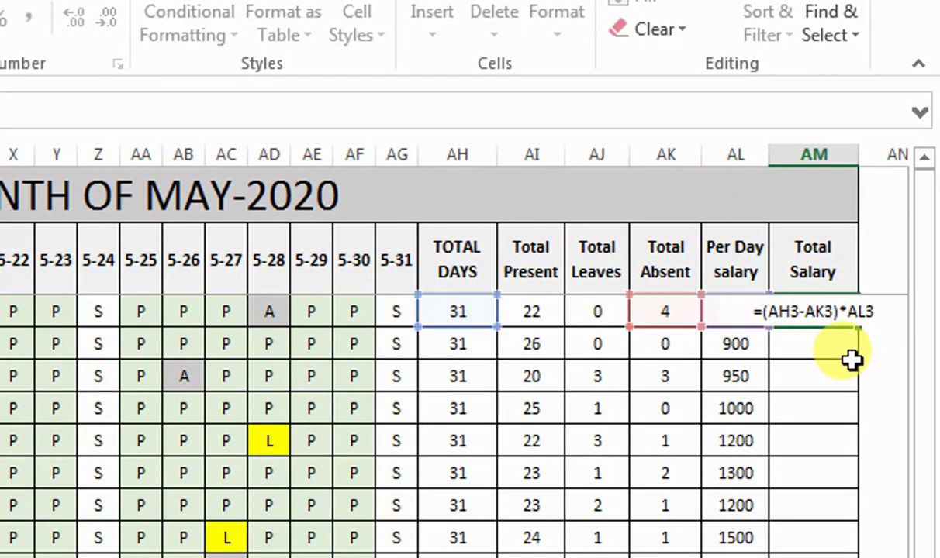
pyautogui.press('Return')
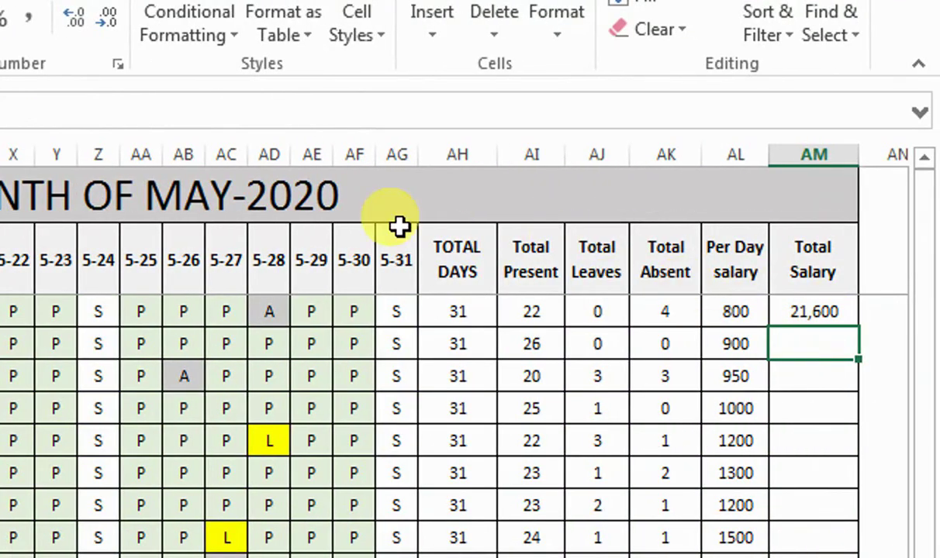
# - Copy the Total Salary formula from AM3 to AM4:AM13 as formulas only and save the workbook
pyautogui.click(832, 312)
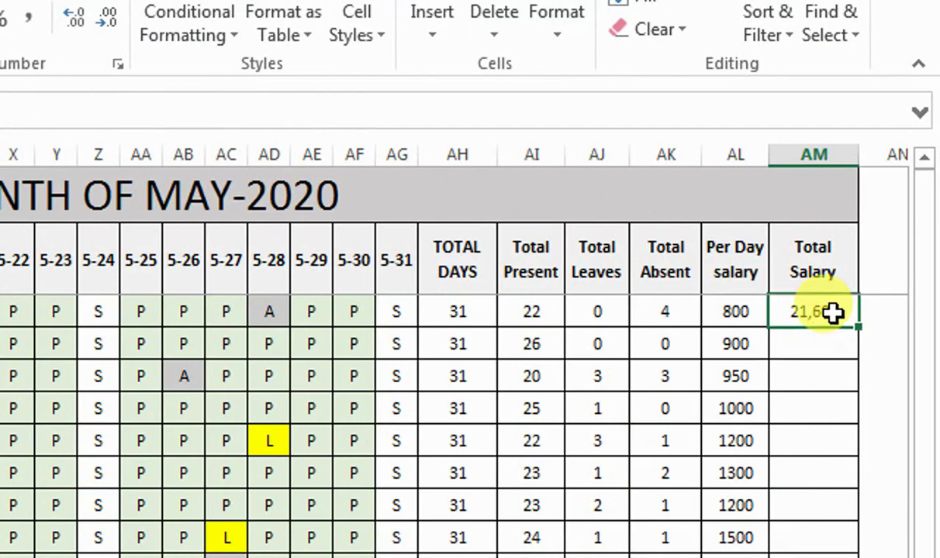
pyautogui.rightClick(832, 312)
pyautogui.click(729, 367)
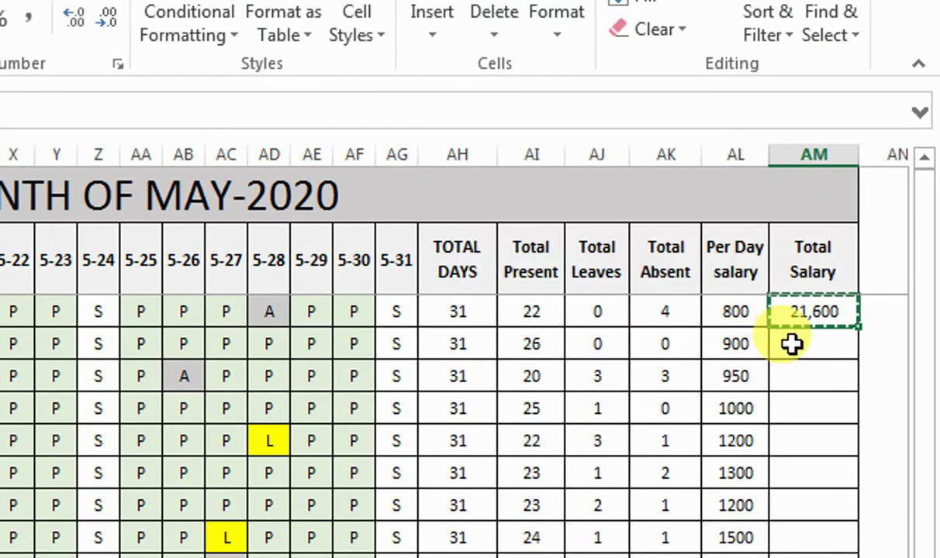
pyautogui.moveTo(794, 342); pyautogui.dragTo(814, 473)
pyautogui.rightClick(814, 473)
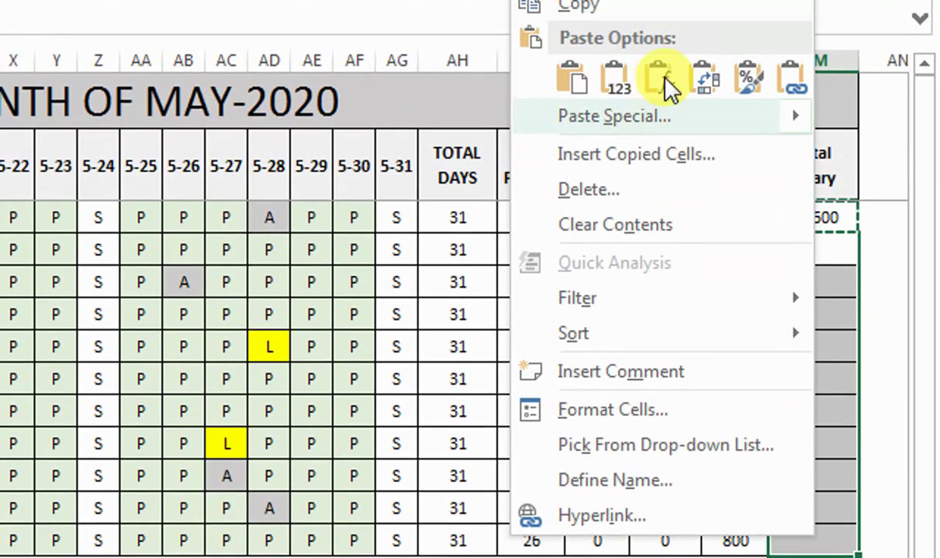
pyautogui.click(665, 78)
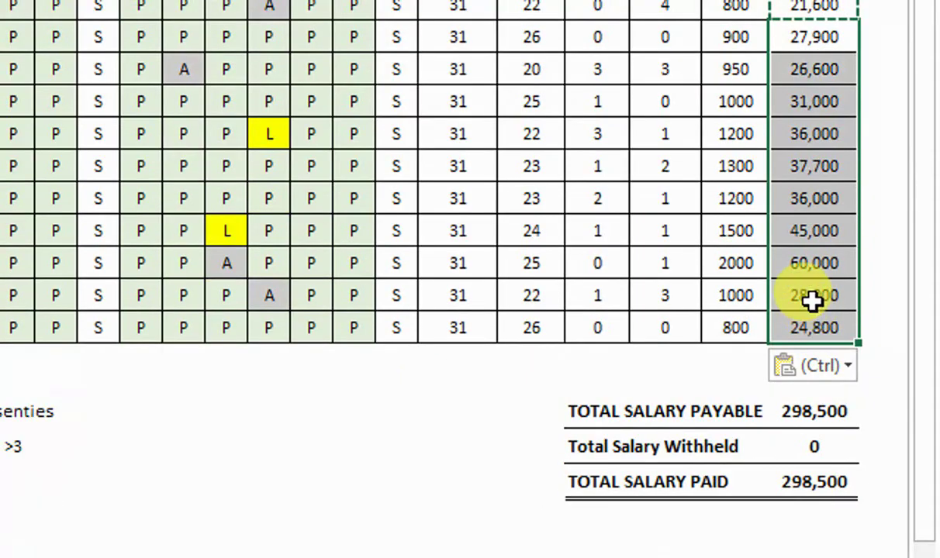
pyautogui.hotkey('ctrl', 's')
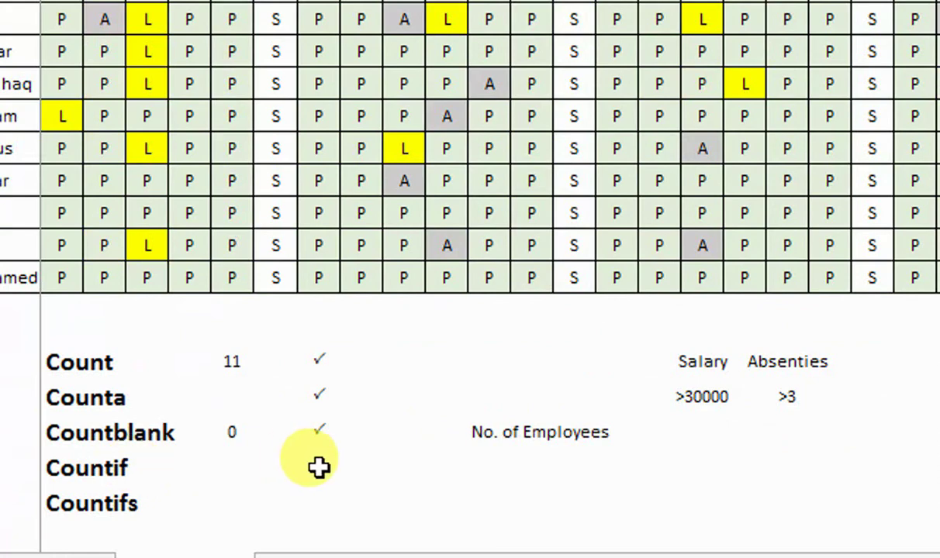
# - Fill the check mark down from M18 into M19 to mark Countif as covered
pyautogui.click(268, 478)
pyautogui.hotkey('ctrl', 'd')
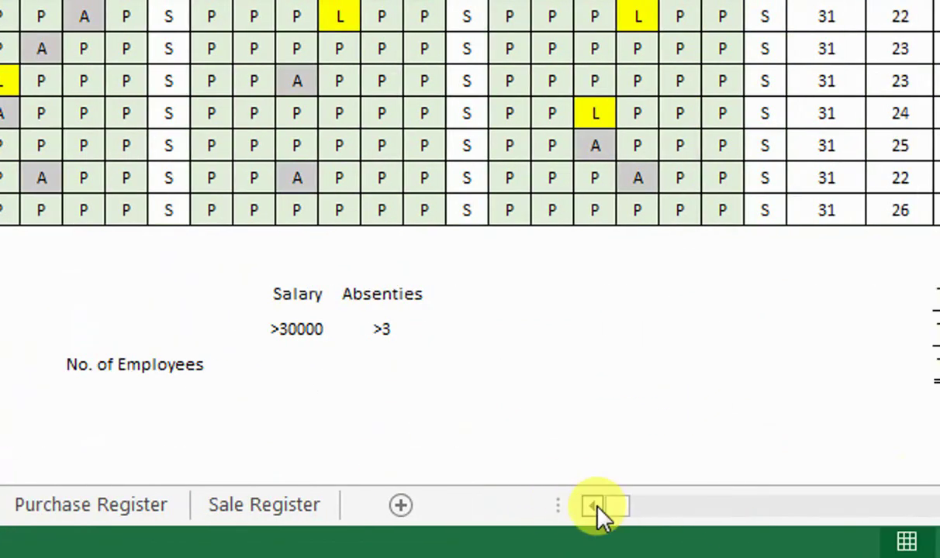
# - Review the salary and absence criteria in V17 and X17 alongside the Total Absent and Total Salary columns
pyautogui.moveTo(613, 516); pyautogui.dragTo(581, 510)
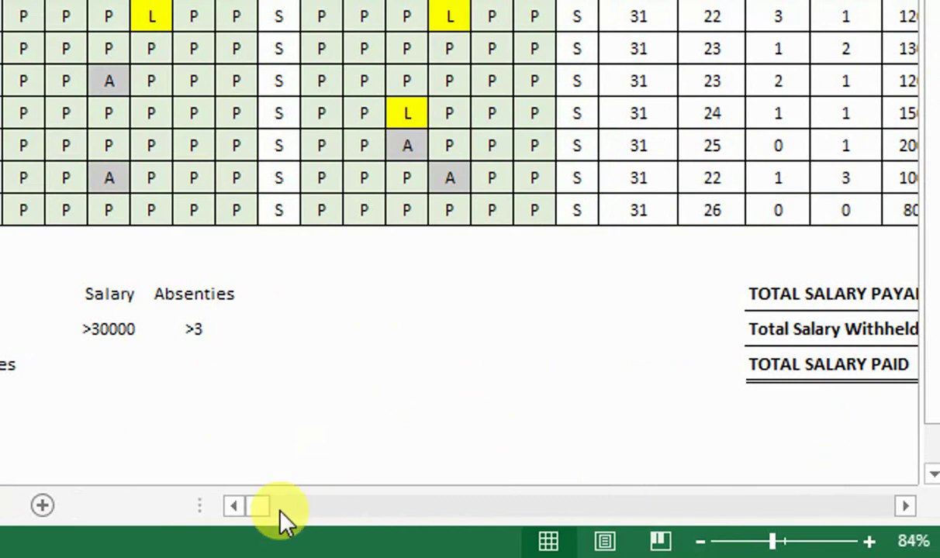
pyautogui.click(904, 506)
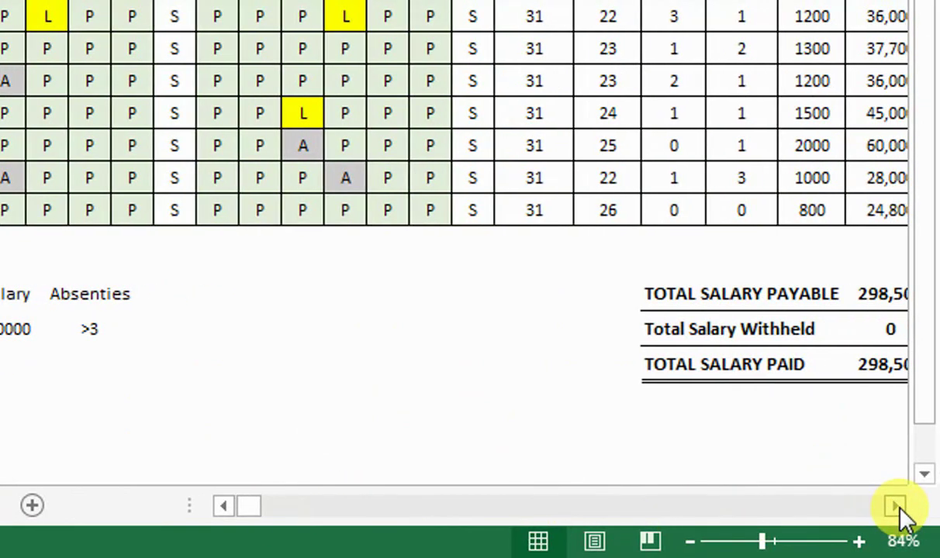
pyautogui.click(897, 505)
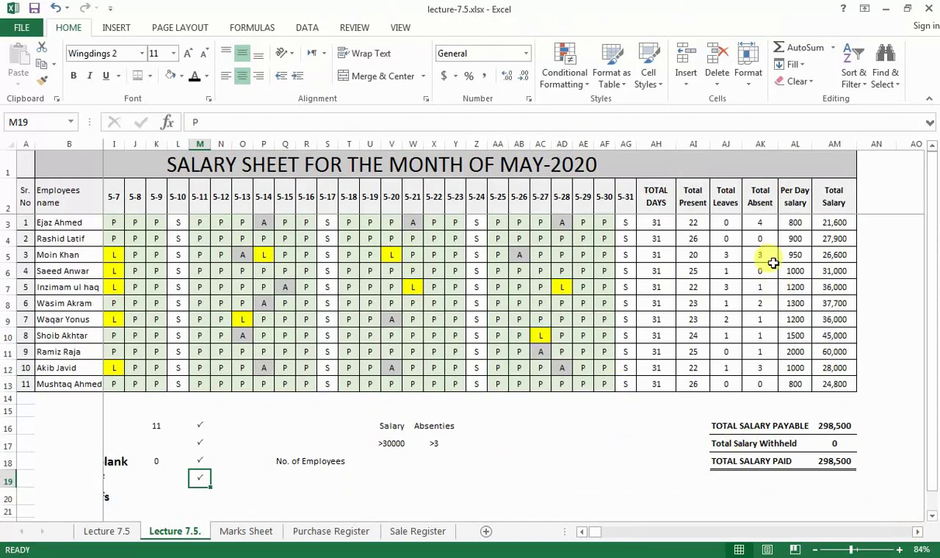
pyautogui.moveTo(934, 300); pyautogui.dragTo(934, 282)
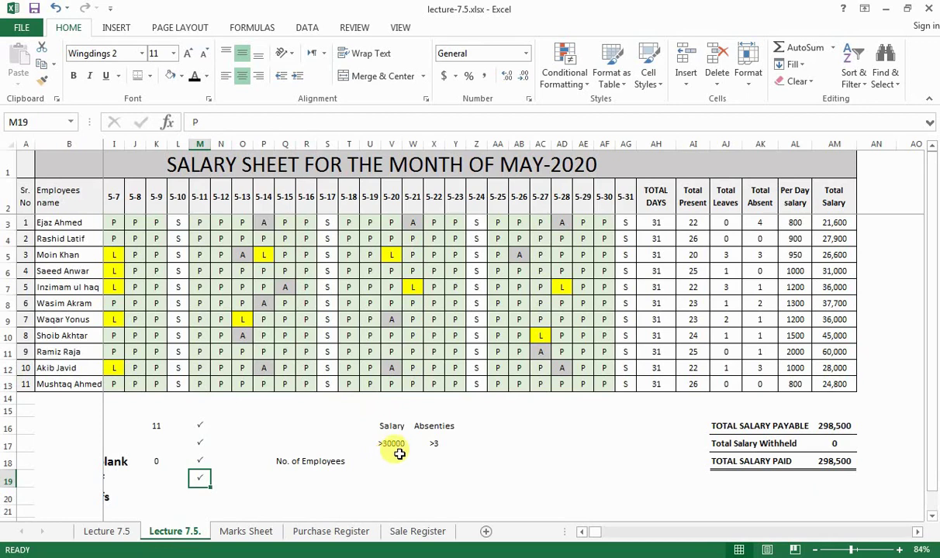
pyautogui.click(436, 447)
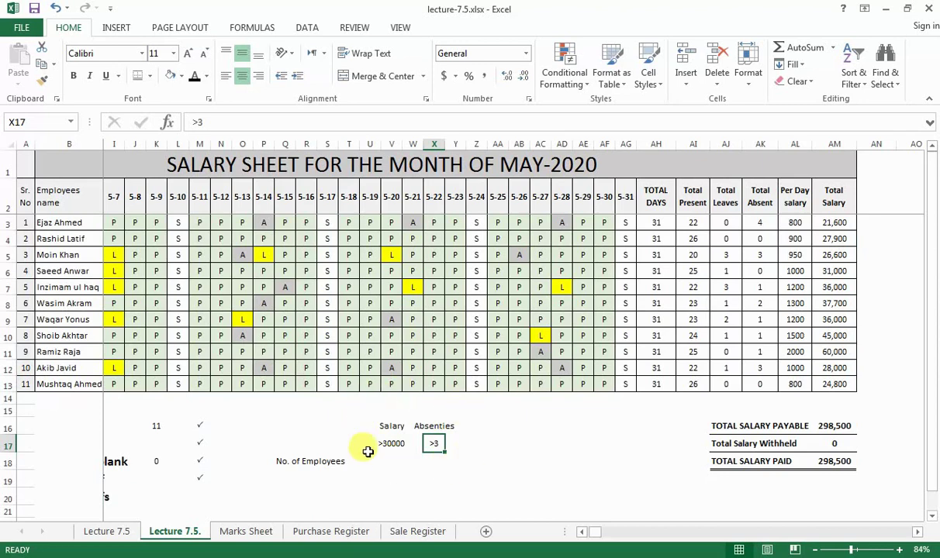
pyautogui.click(392, 474)
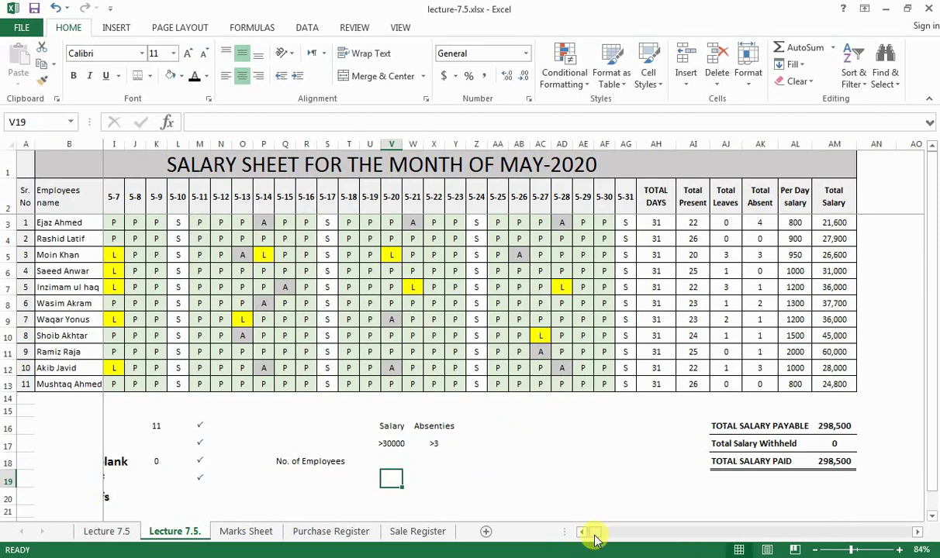
pyautogui.moveTo(596, 541); pyautogui.dragTo(586, 538)
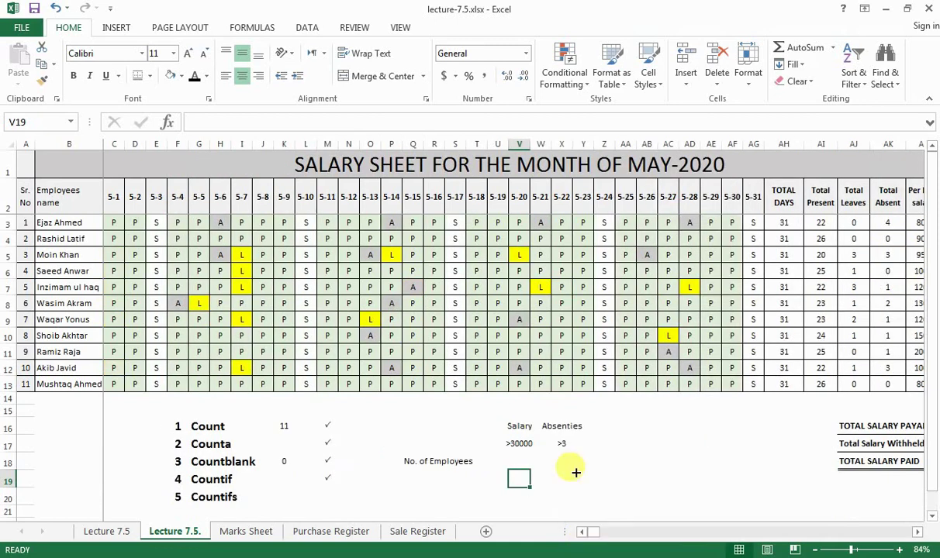
# - Start a COUNTIFS formula in V18 with AM3:AM13 as the first criteria range and V17 as its criterion
pyautogui.click(516, 463)
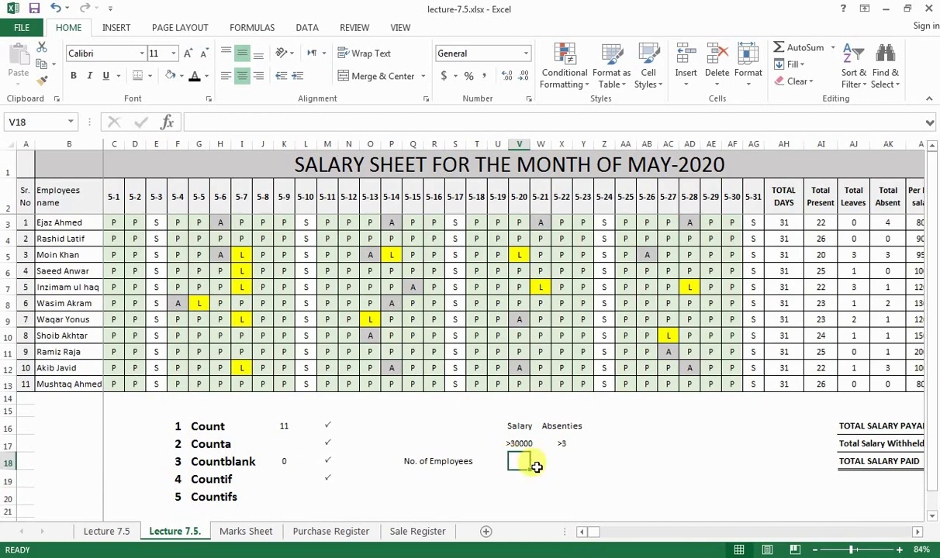
pyautogui.write('=')
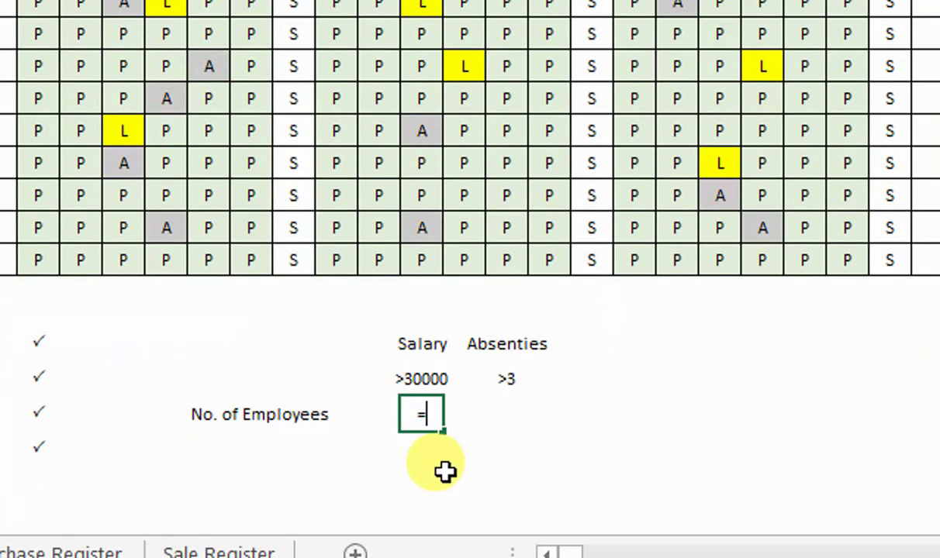
pyautogui.write('COUNTIFS')
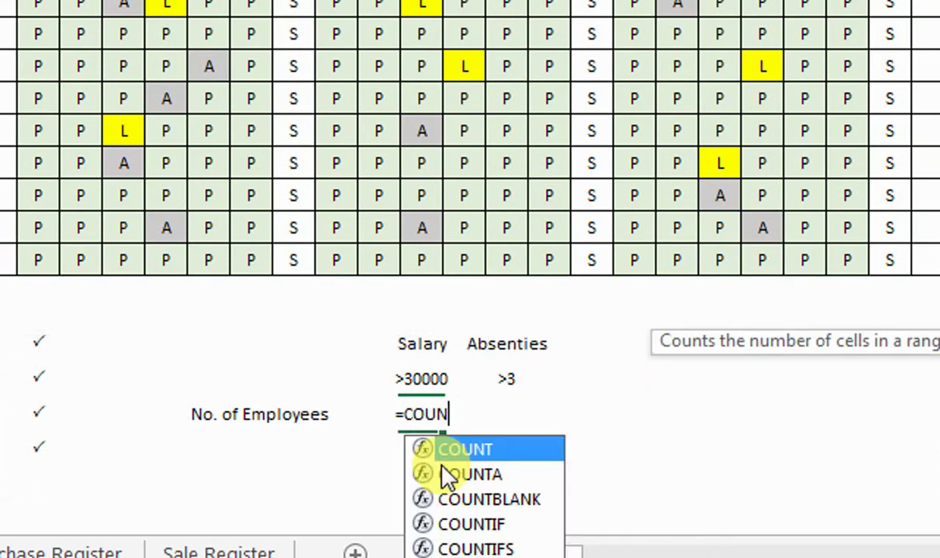
pyautogui.write('(')
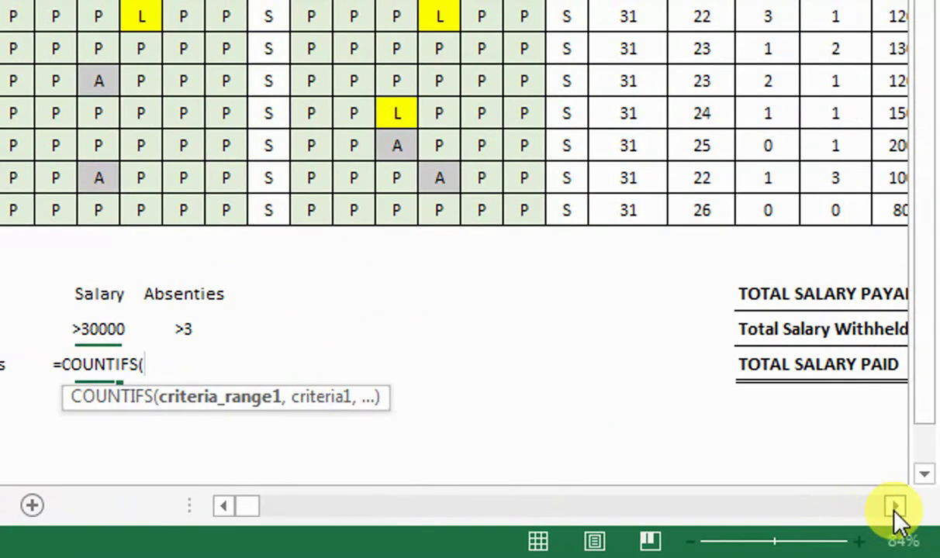
pyautogui.click(895, 505)
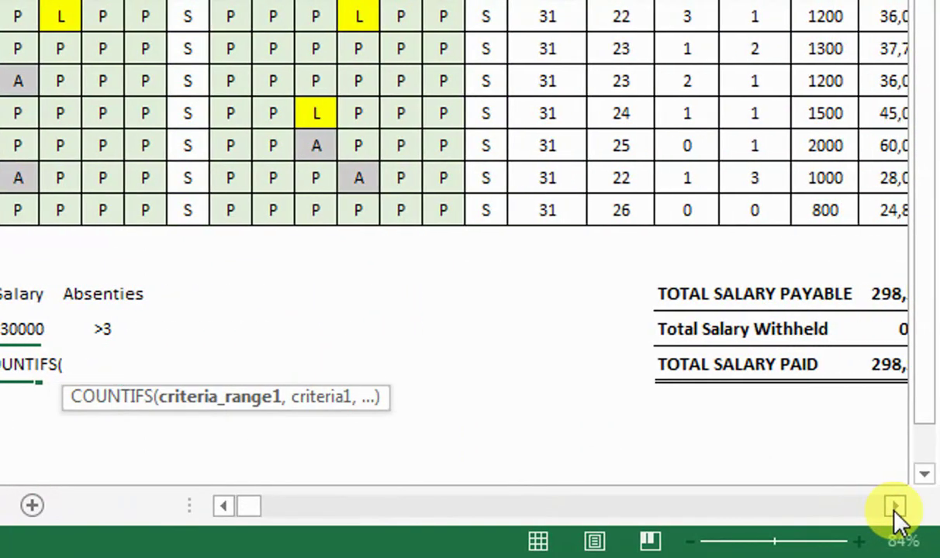
pyautogui.click(895, 506)
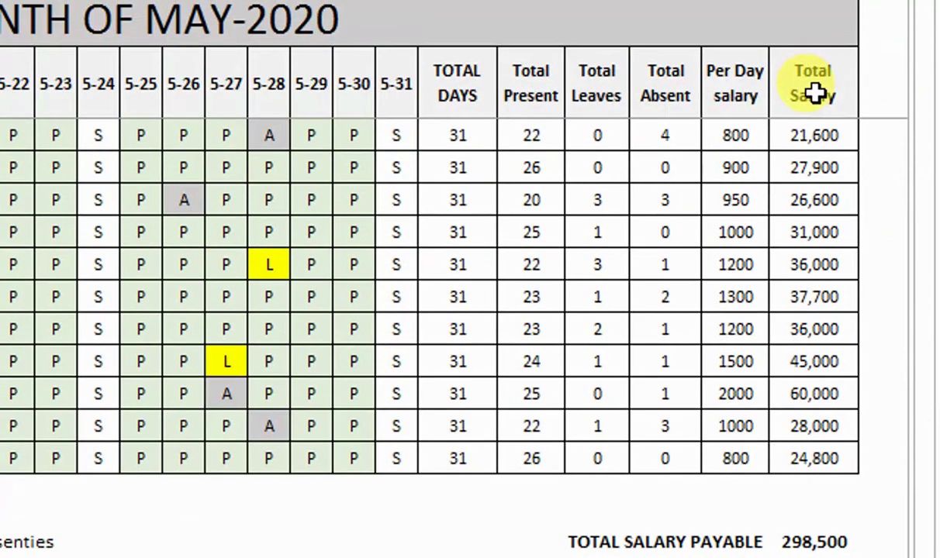
pyautogui.moveTo(812, 42); pyautogui.dragTo(826, 312)
pyautogui.moveTo(826, 411); pyautogui.dragTo(829, 446)
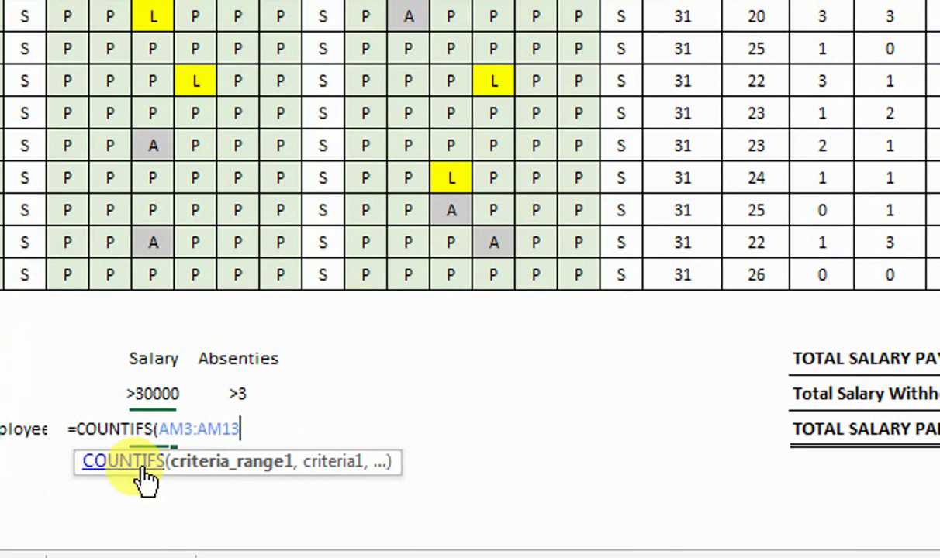
pyautogui.write(',')
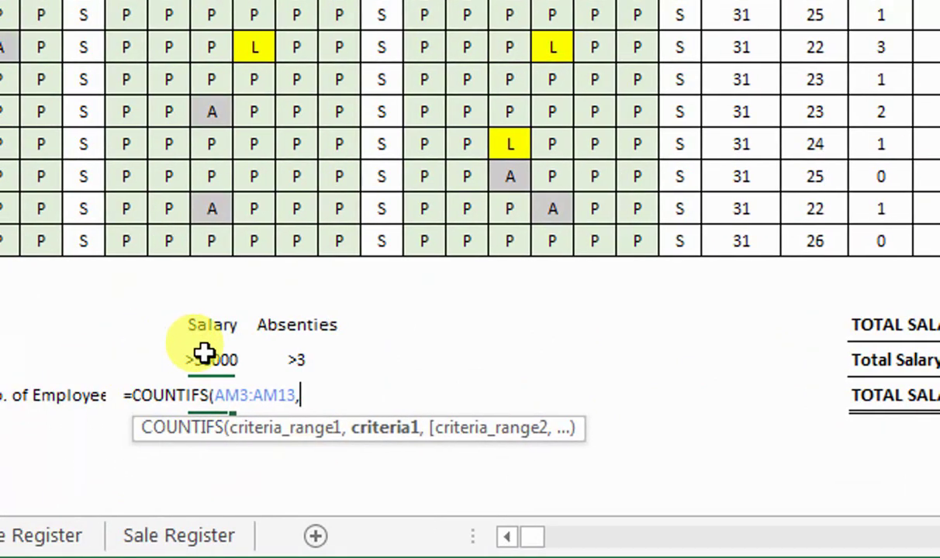
pyautogui.click(204, 353)
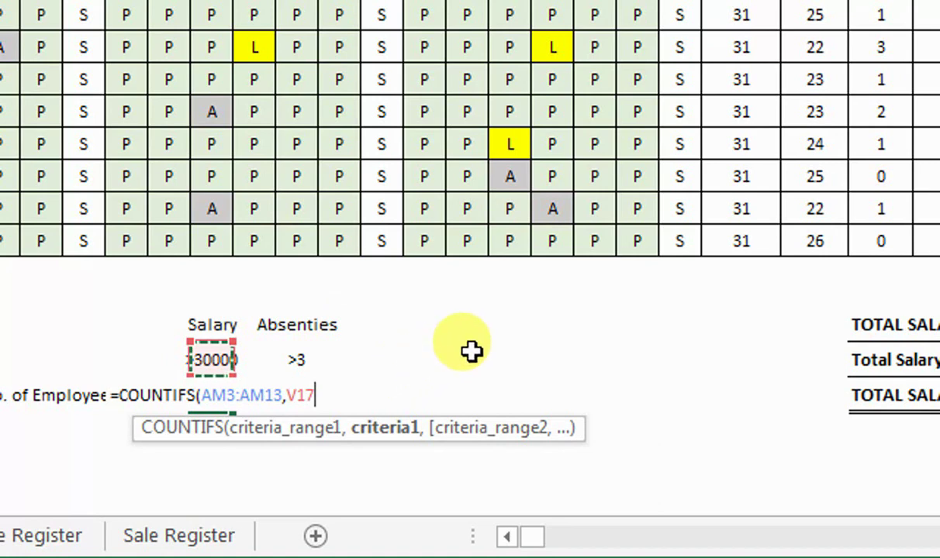
# - Add AK3:AK13 with criterion X17, complete =COUNTIFS(AM3:AM13,V17,AK3:AK13,X17) in V18, and check its references
pyautogui.write(',')
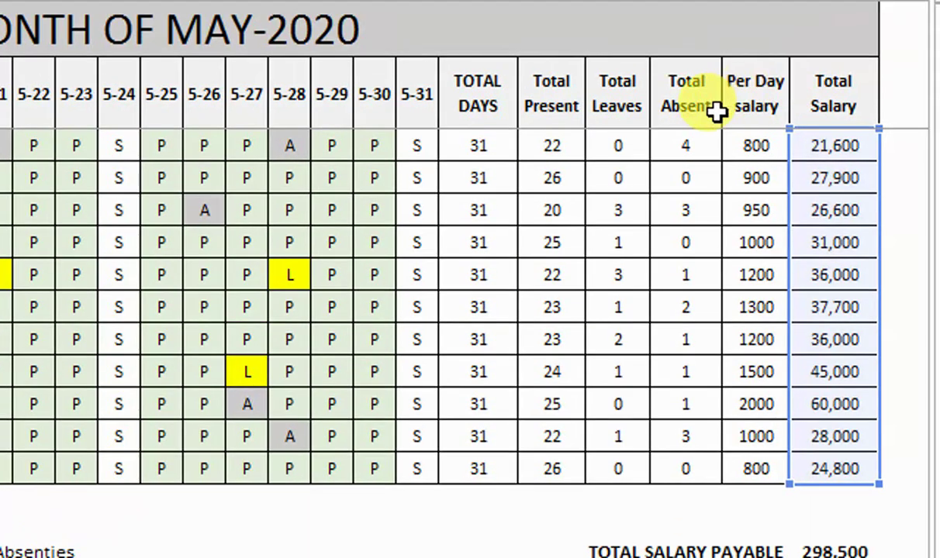
pyautogui.moveTo(682, 466); pyautogui.dragTo(686, 136)
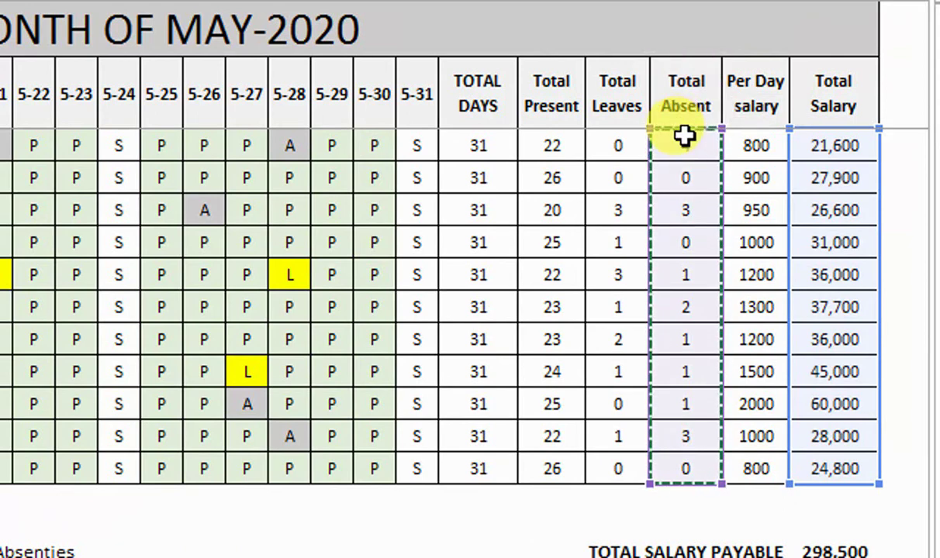
pyautogui.write(',')
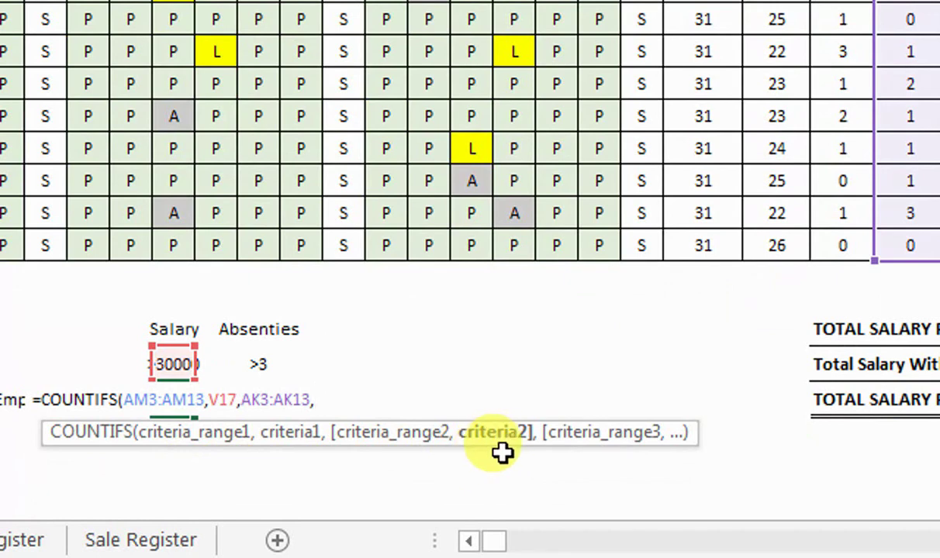
pyautogui.click(263, 366)
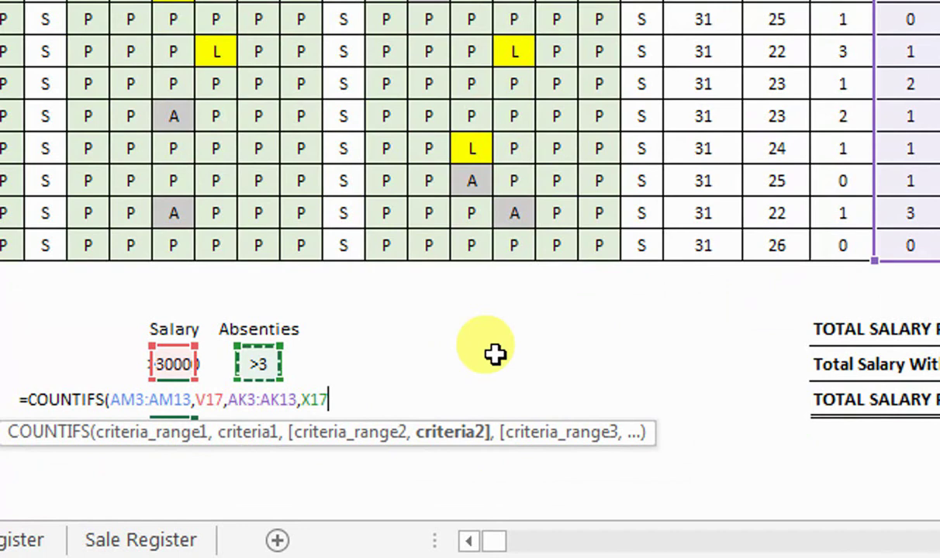
pyautogui.write(')')
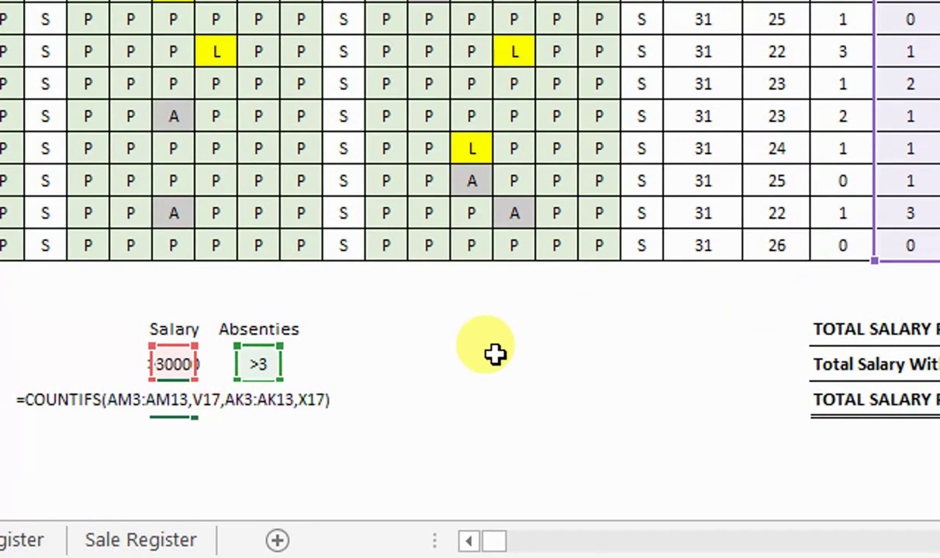
pyautogui.press('Return')
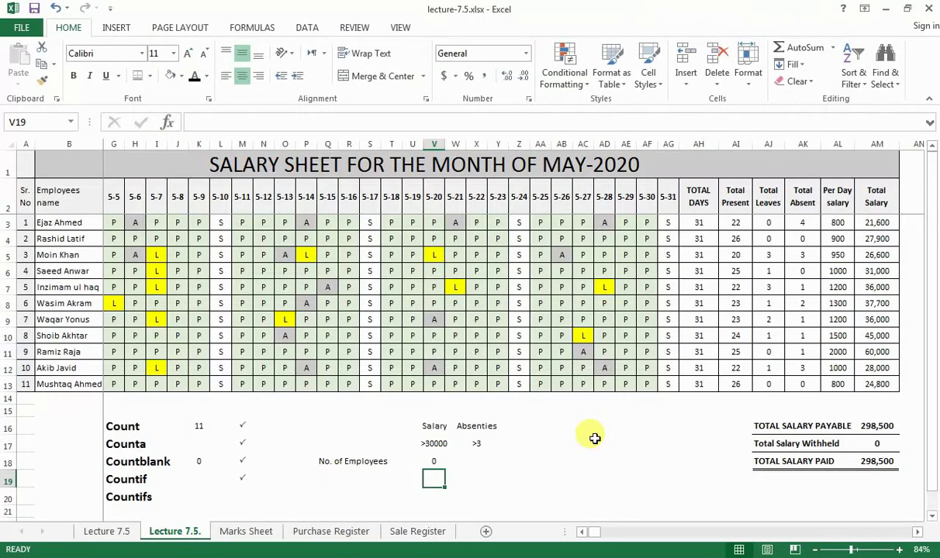
pyautogui.doubleClick(435, 461)
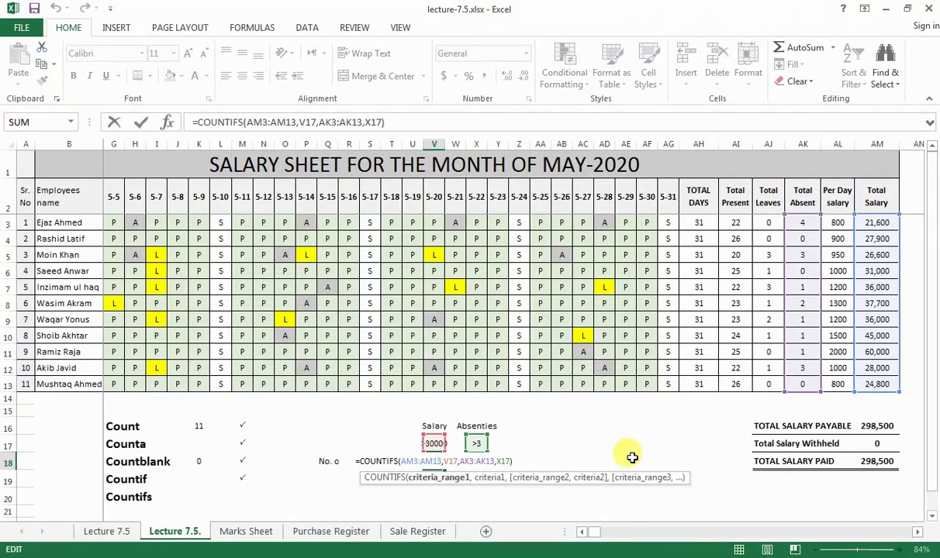
pyautogui.press('Return')
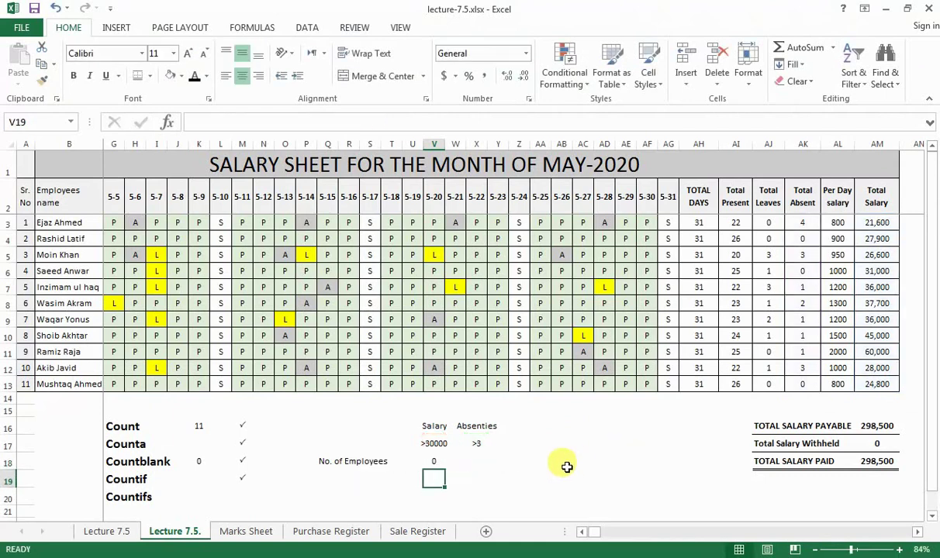
# - Copy the absence mark A from V12 and paste it as values into V10:Y10
pyautogui.rightClick(435, 368)
pyautogui.click(479, 100)
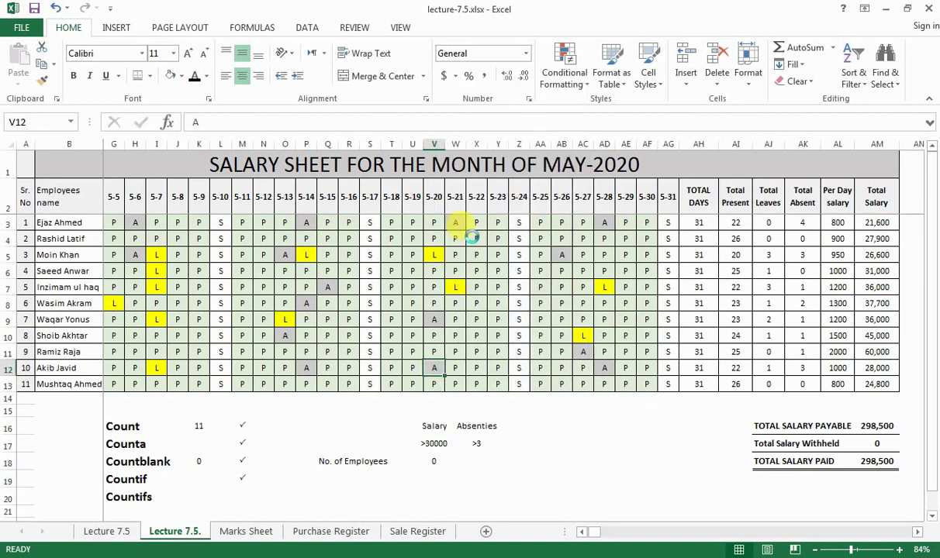
pyautogui.moveTo(433, 369); pyautogui.dragTo(500, 364)
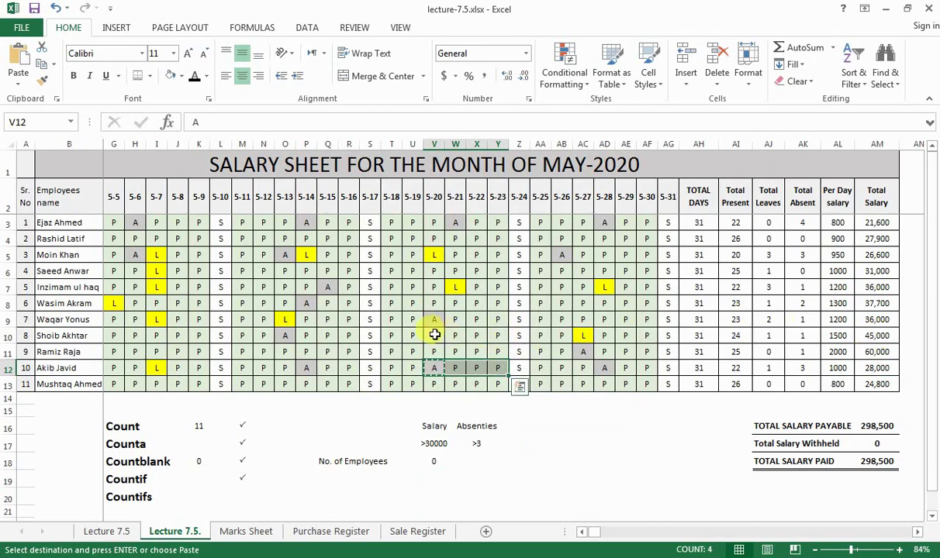
pyautogui.moveTo(438, 335); pyautogui.dragTo(490, 336)
pyautogui.rightClick(490, 340)
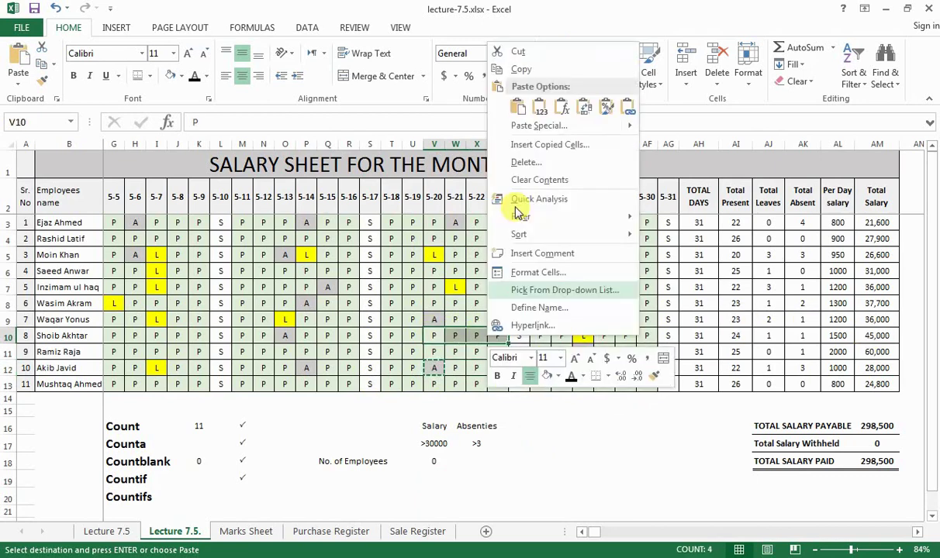
pyautogui.click(540, 110)
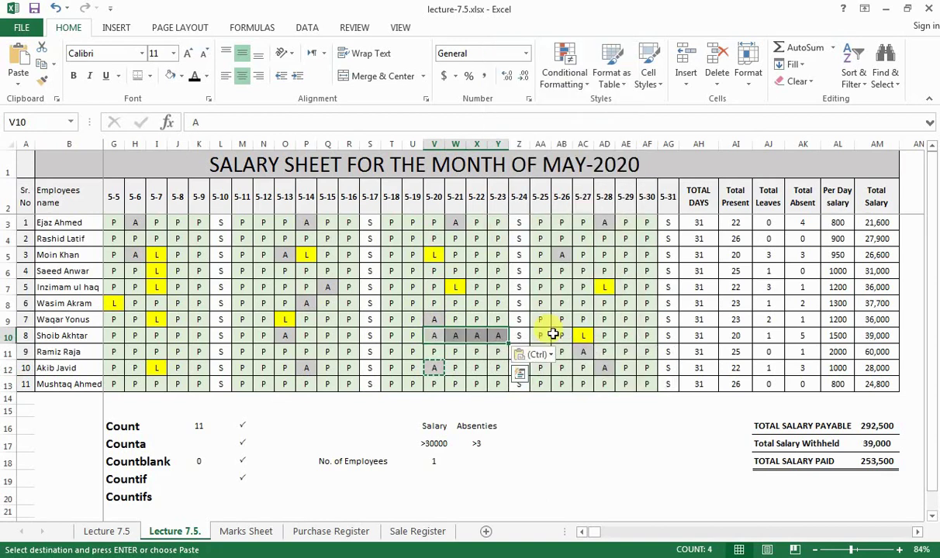
# - Paste the copied absence mark A as values into AA10:AF10
pyautogui.moveTo(543, 335); pyautogui.dragTo(644, 336)
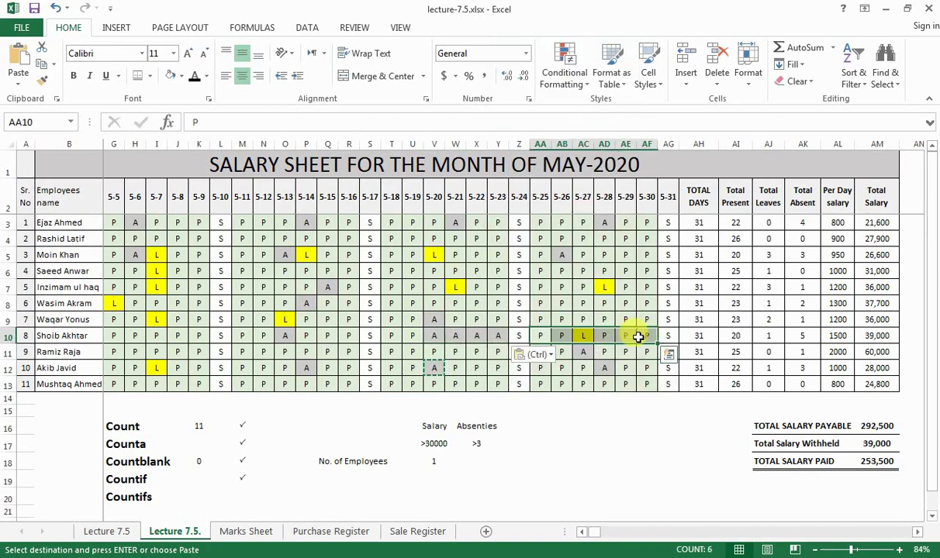
pyautogui.rightClick(644, 336)
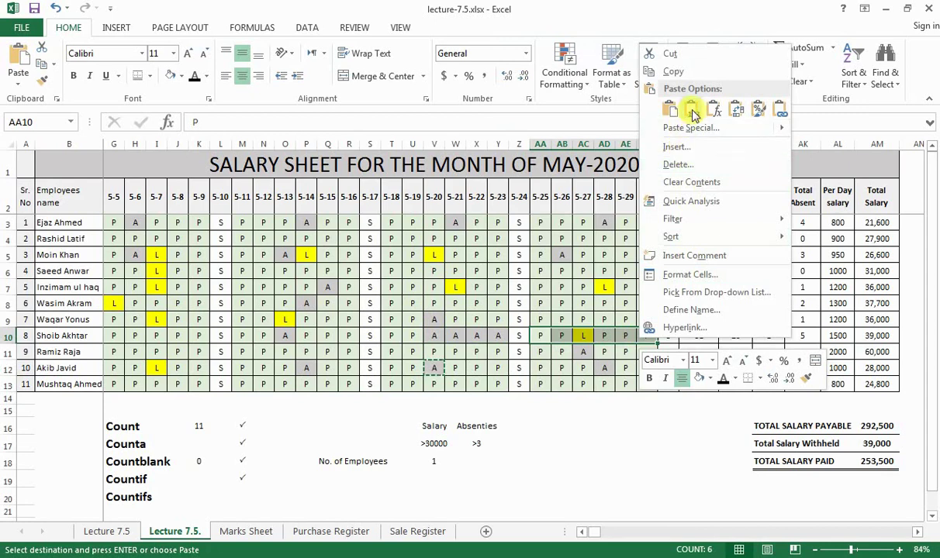
pyautogui.press('Escape')
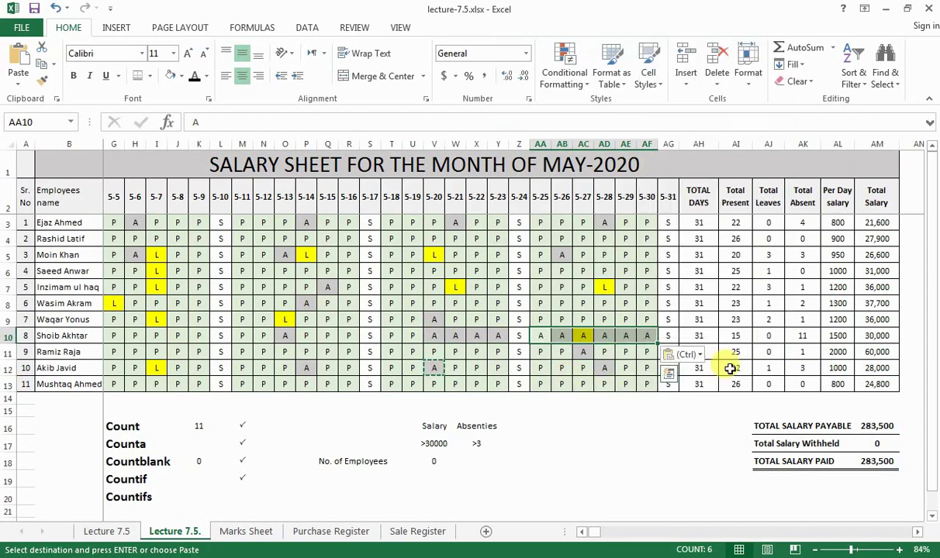
pyautogui.click(582, 426)
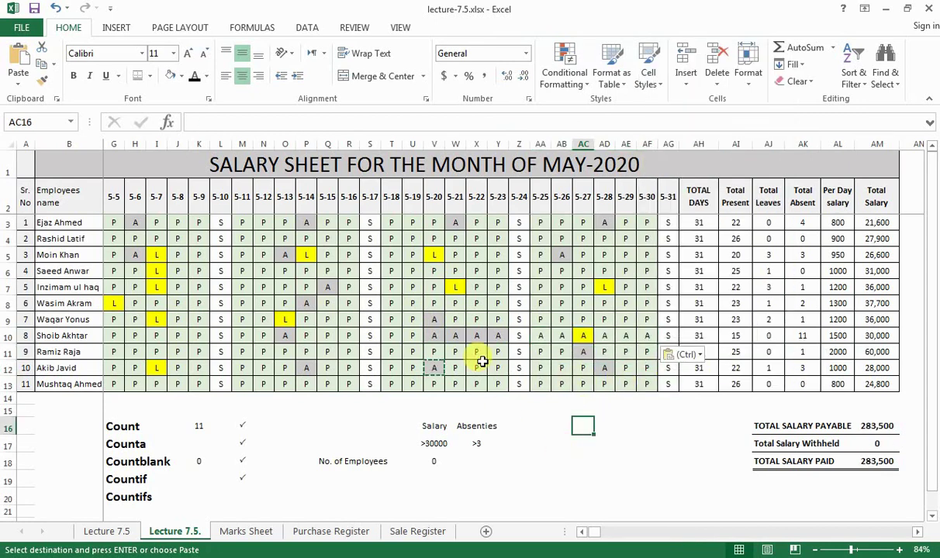
# - Copy the formatted absence mark A from X10 and paste it with its formatting over AA10:AF10
pyautogui.click(474, 338)
pyautogui.rightClick(474, 337)
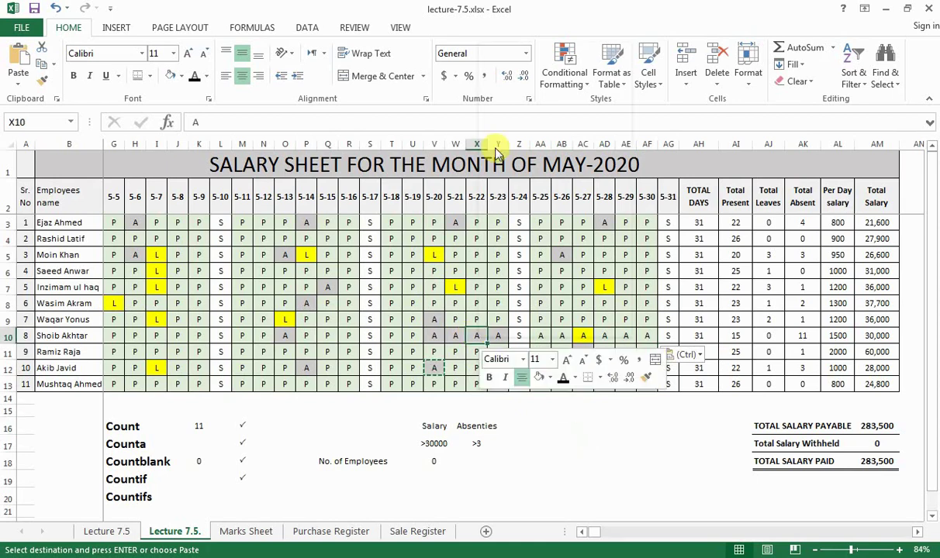
pyautogui.click(522, 101)
pyautogui.hotkey('ctrl', 'c')
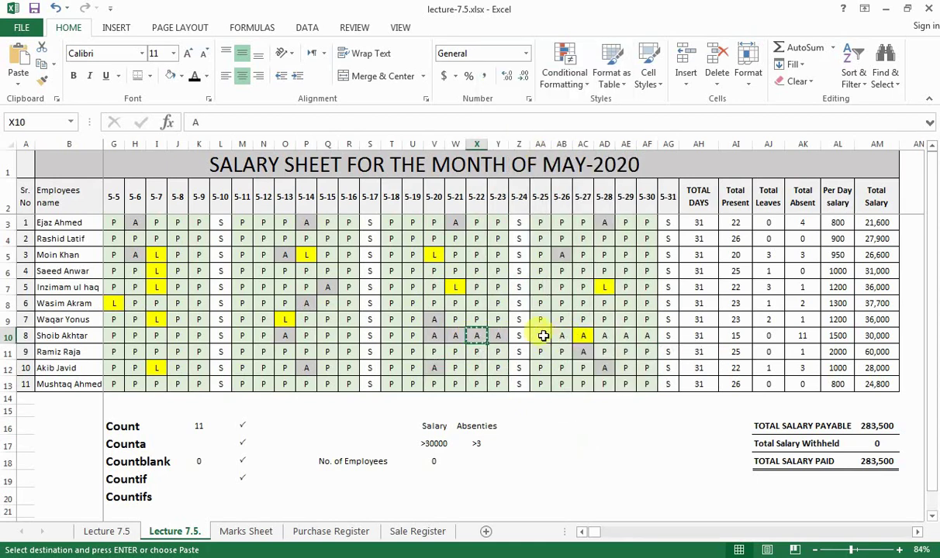
pyautogui.moveTo(541, 334); pyautogui.dragTo(636, 333)
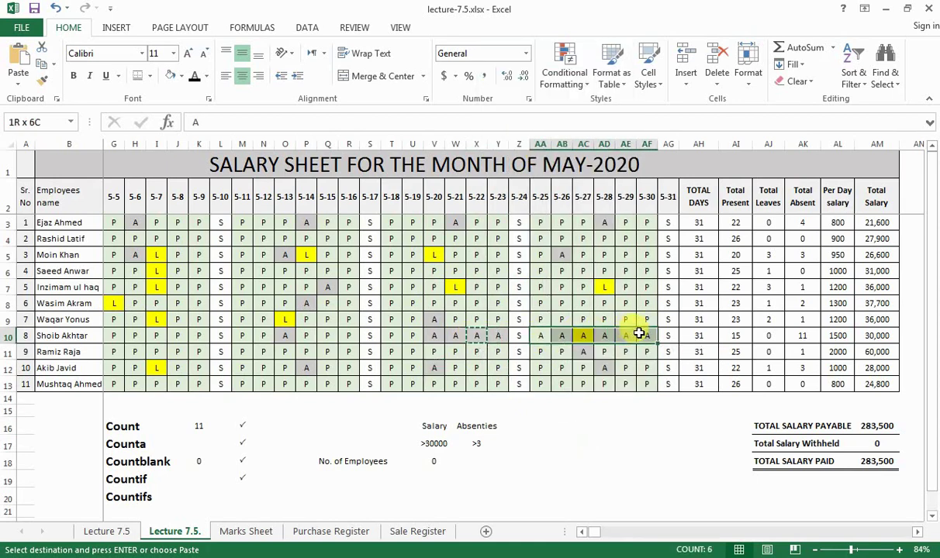
pyautogui.rightClick(639, 334)
pyautogui.click(627, 100)
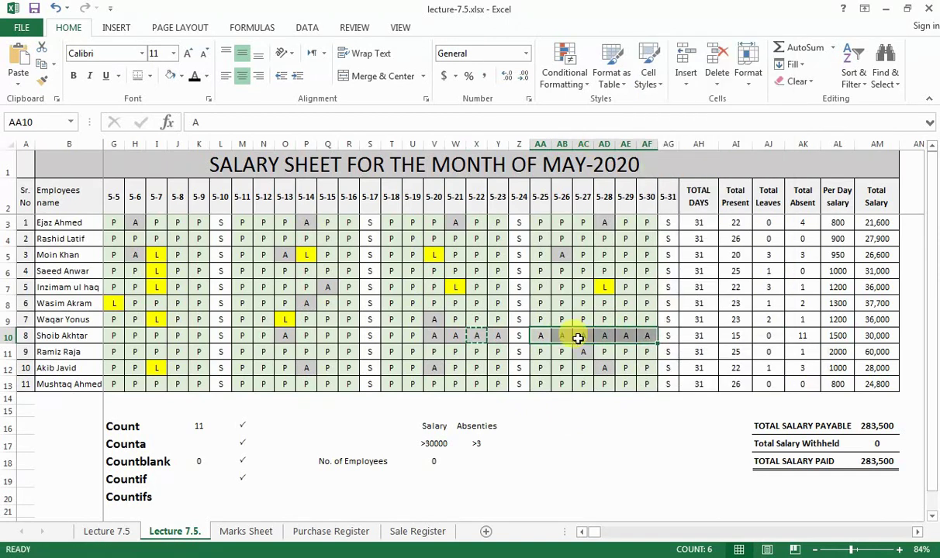
# - Review the references of the COUNTIFS formula in V18 and clear the attendance marks in AC10:AF10
pyautogui.doubleClick(436, 461)
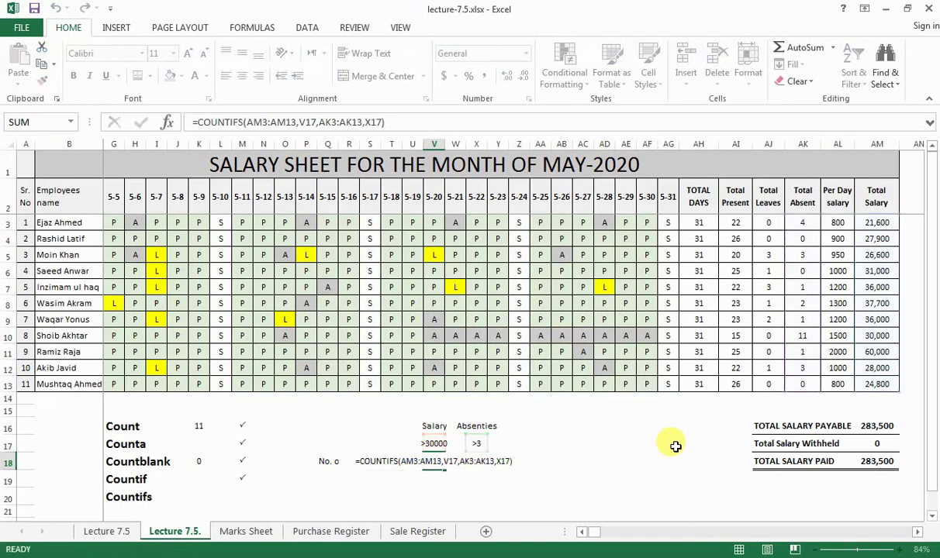
pyautogui.press('Return')
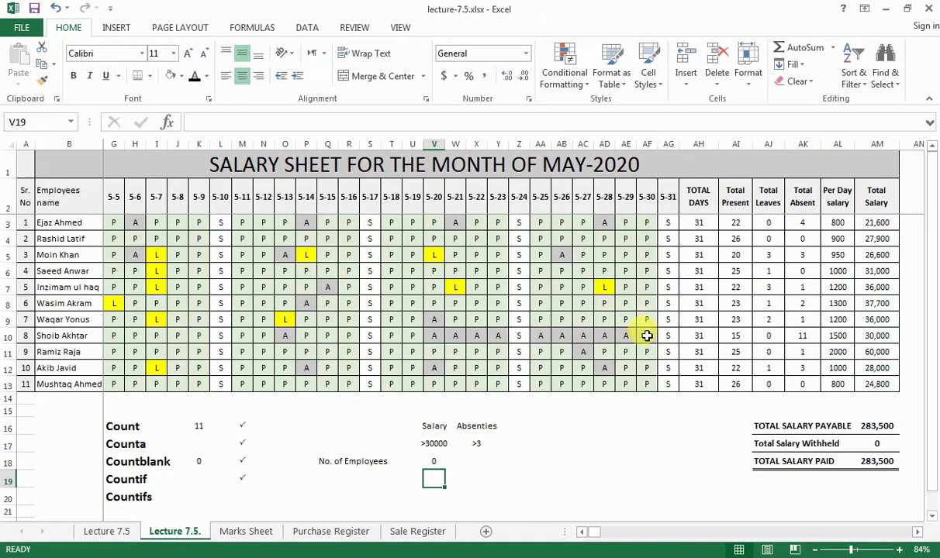
pyautogui.moveTo(603, 335); pyautogui.dragTo(640, 335)
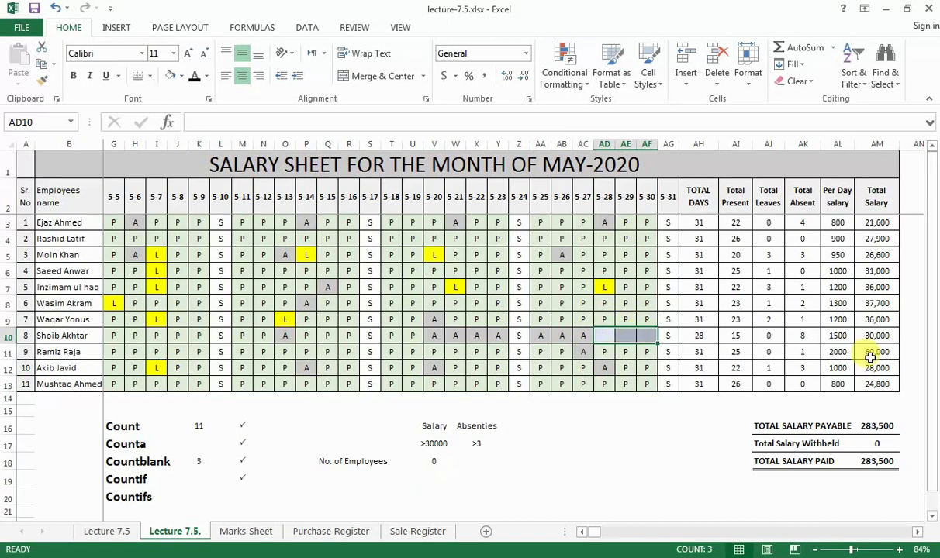
pyautogui.click(583, 334)
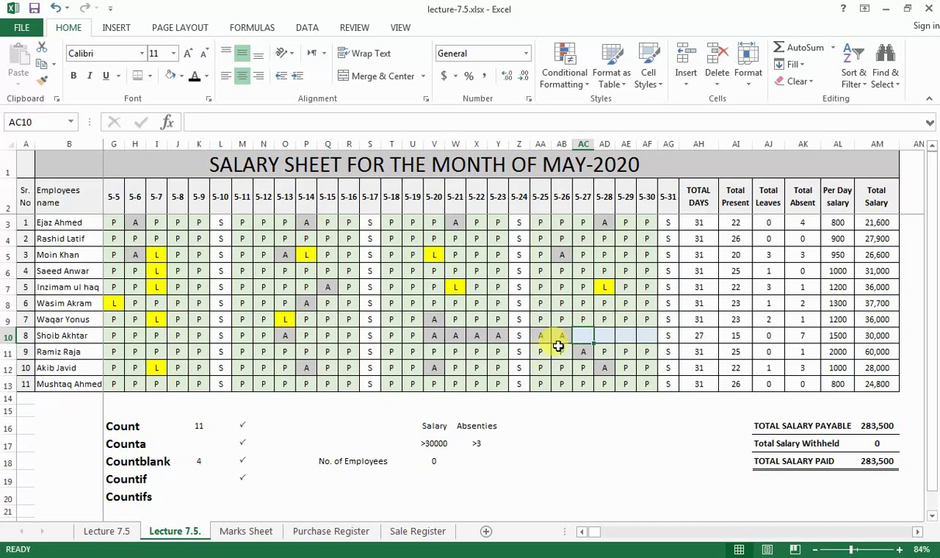
# - Copy the present marks P from AA9:AF9 and paste them over AA10:AF10
pyautogui.moveTo(546, 319); pyautogui.dragTo(634, 314)
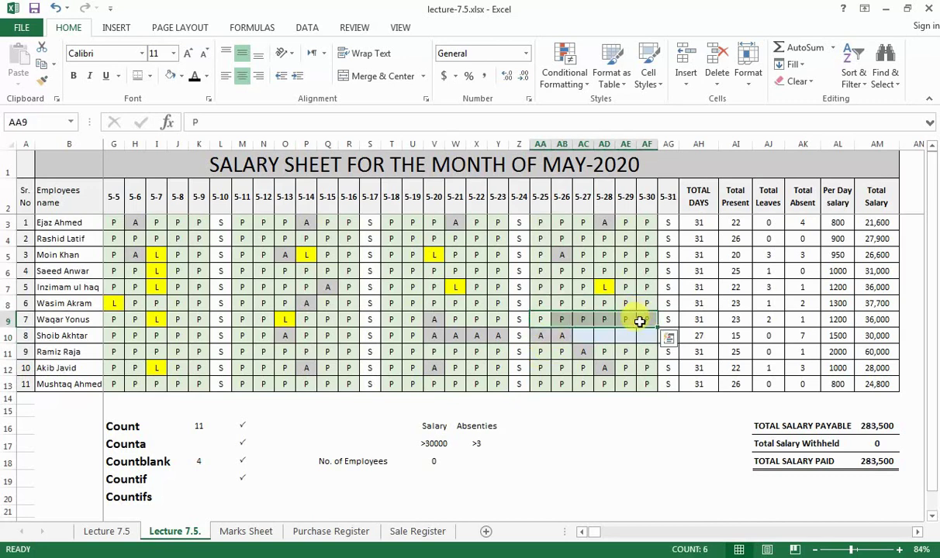
pyautogui.rightClick(640, 321)
pyautogui.click(690, 59)
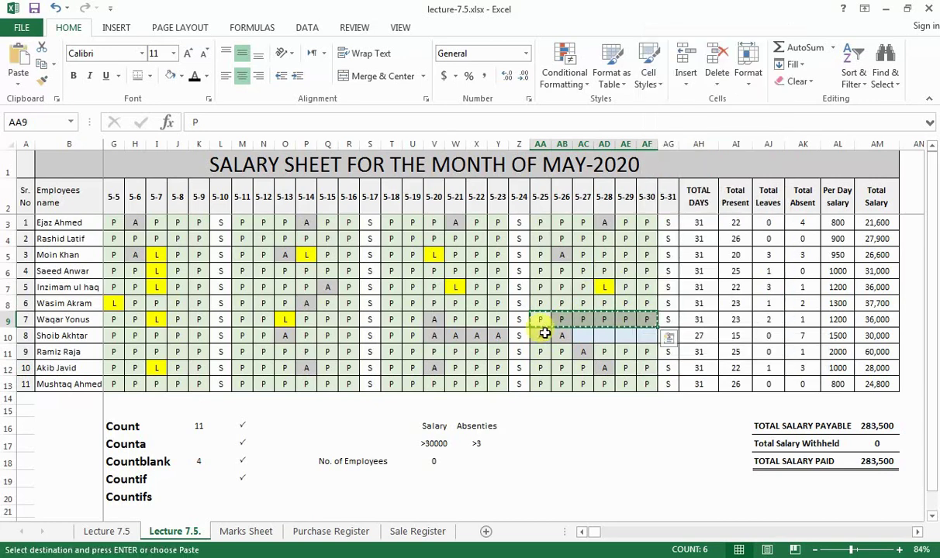
pyautogui.moveTo(595, 337); pyautogui.dragTo(635, 337)
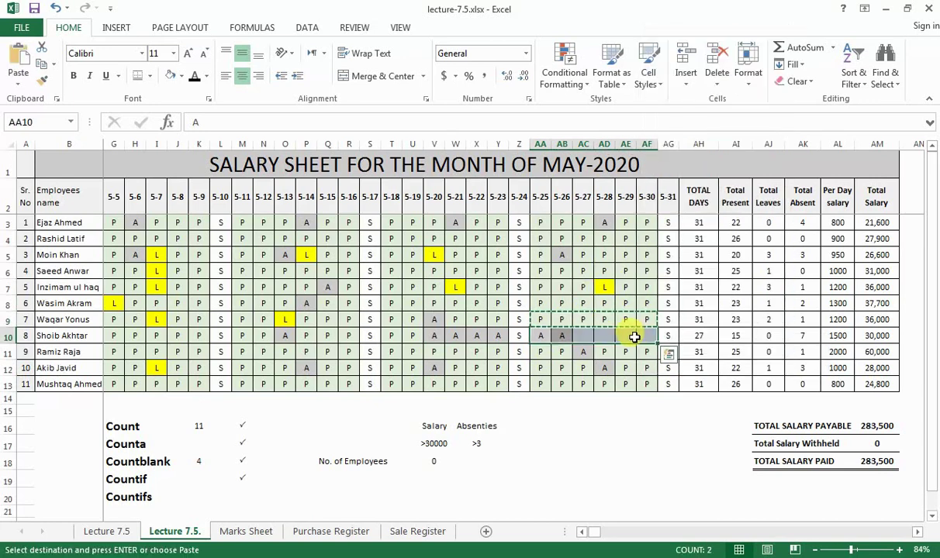
pyautogui.rightClick(635, 337)
pyautogui.click(637, 107)
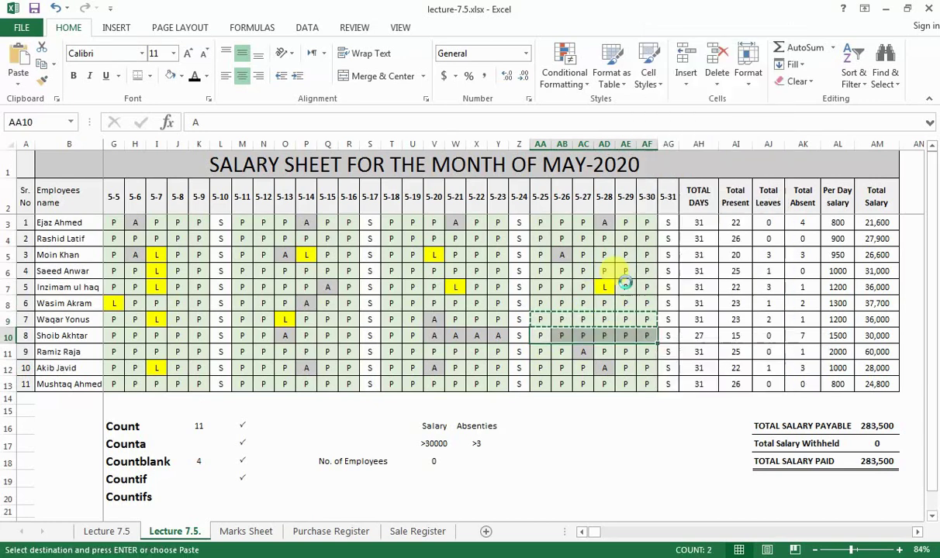
pyautogui.click(581, 480)
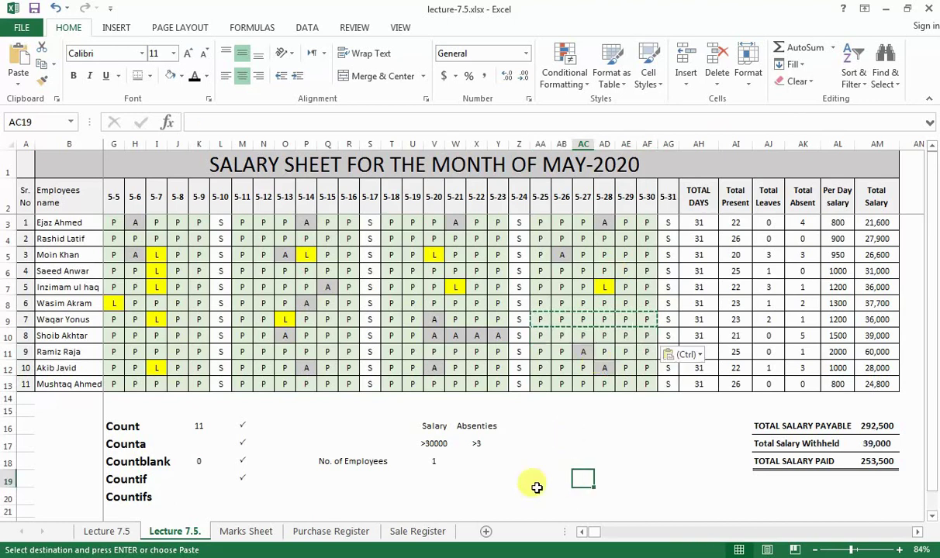
# - Check the total salary in AM10 and total absences in AK10 against the COUNTIFS employee count in V18
pyautogui.click(888, 335)
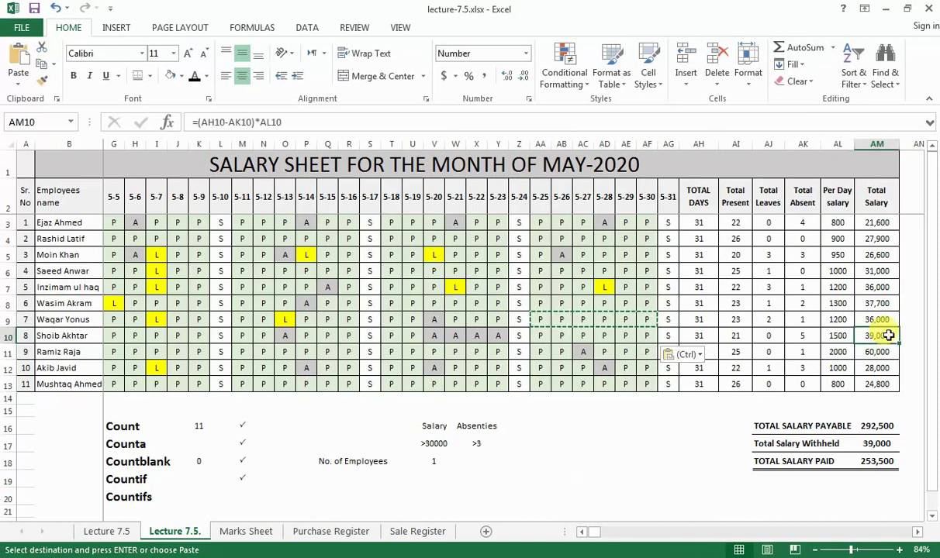
pyautogui.click(803, 337)
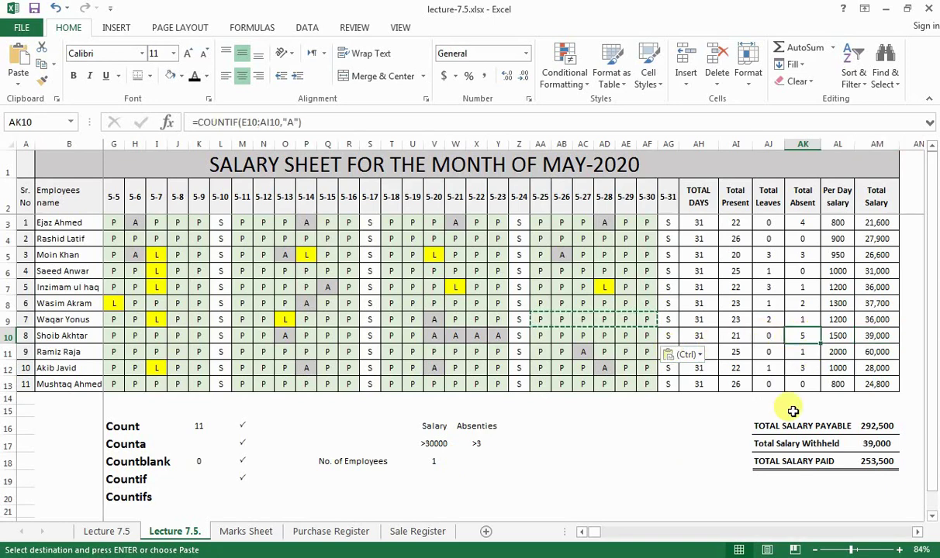
pyautogui.click(432, 462)
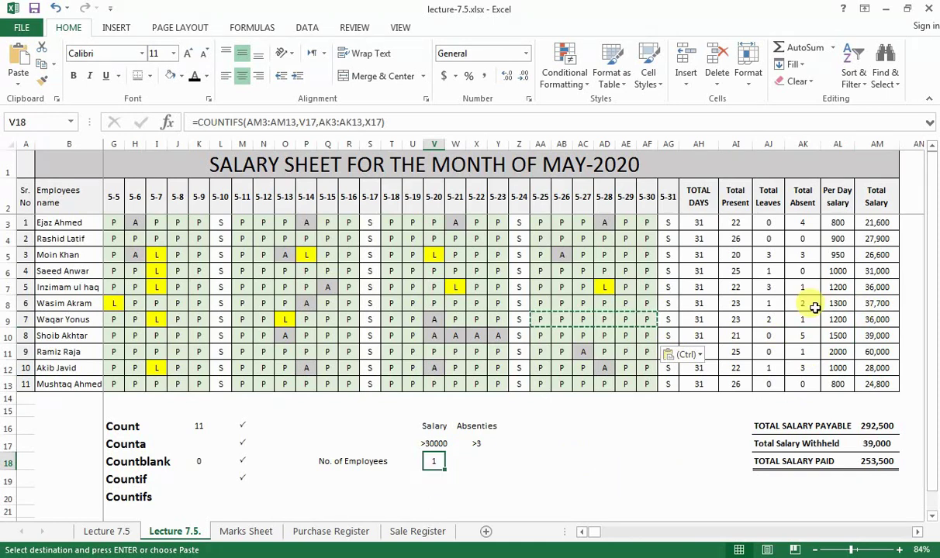
# - Set the per-day salary in AL7 to 2000
pyautogui.click(838, 287)
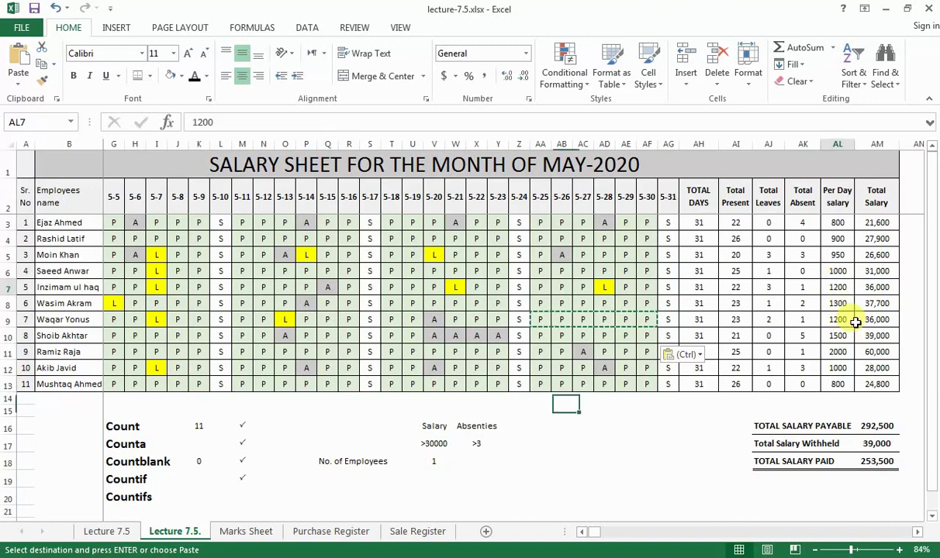
pyautogui.press('Escape')
pyautogui.write('200')
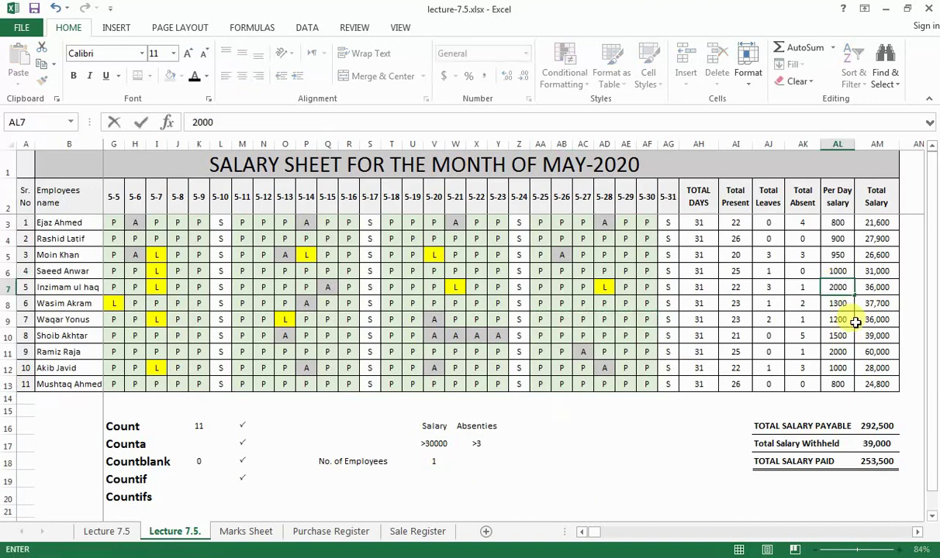
pyautogui.press('Return')
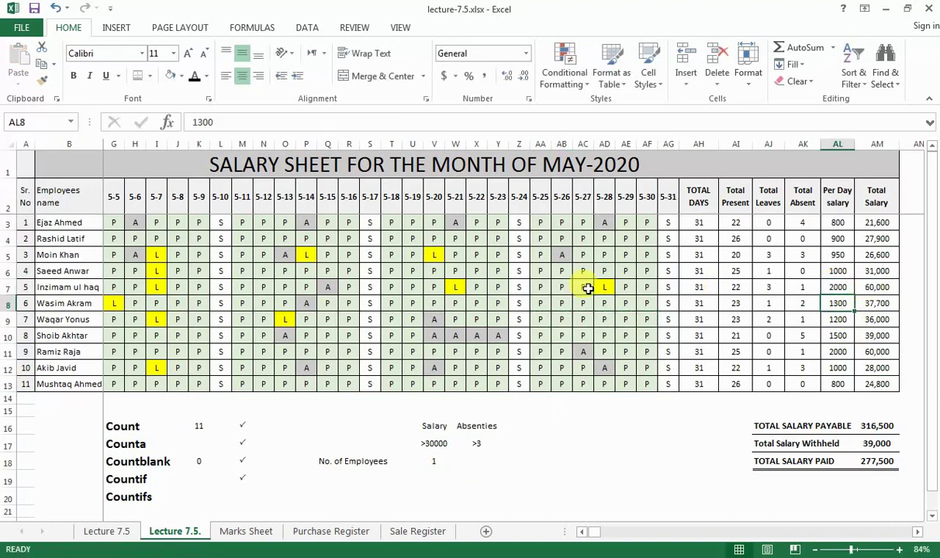
# - Copy the absence mark A from Q7 and paste it with its formatting into V7:Y7
pyautogui.rightClick(331, 287)
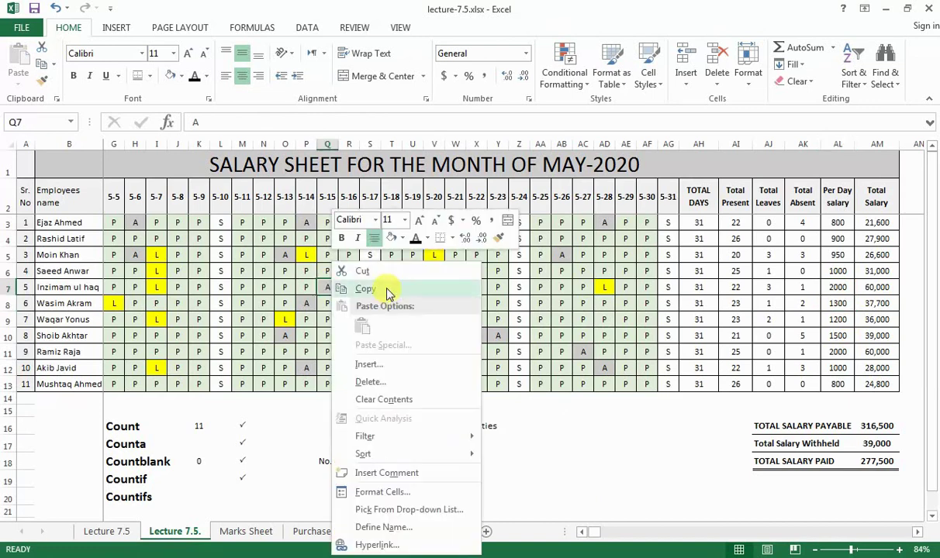
pyautogui.click(372, 288)
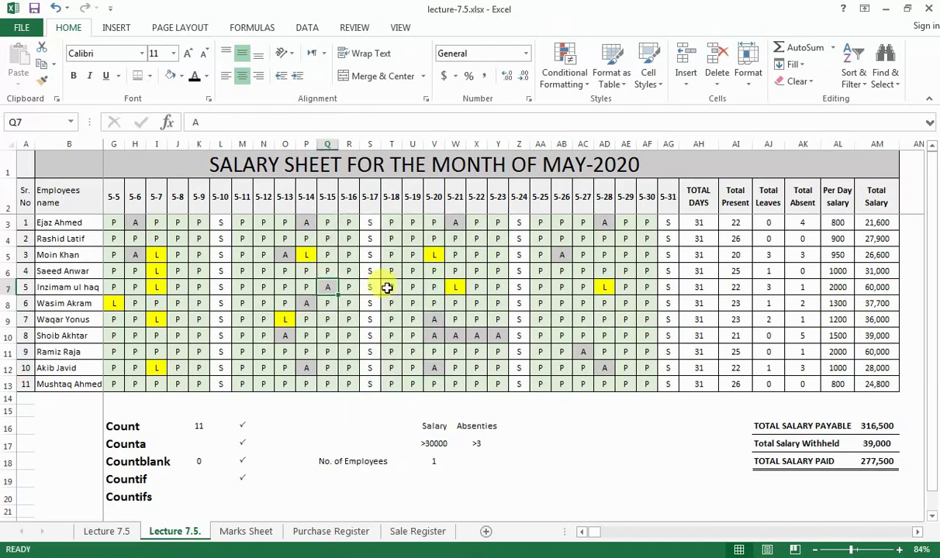
pyautogui.moveTo(435, 287); pyautogui.dragTo(491, 286)
pyautogui.rightClick(492, 286)
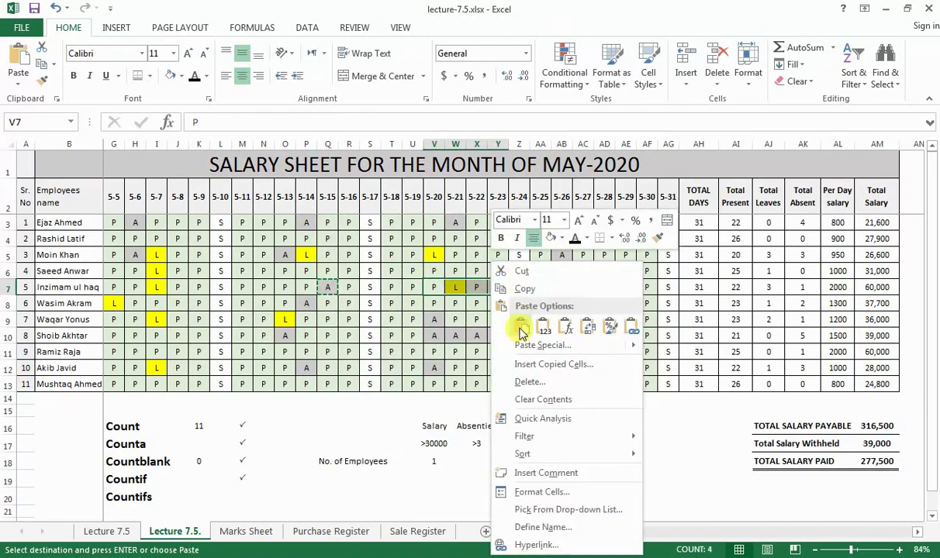
pyautogui.click(521, 332)
pyautogui.click(478, 496)
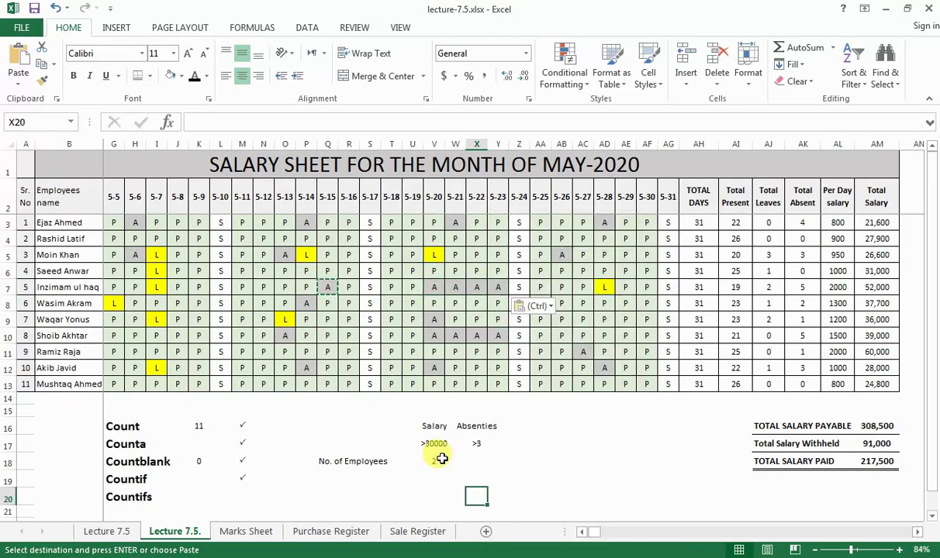
# - Save the workbook and compare the COUNTIFS formula in V18 with the SUMIFS formula for Total Salary Withheld in AM17
pyautogui.click(437, 459)
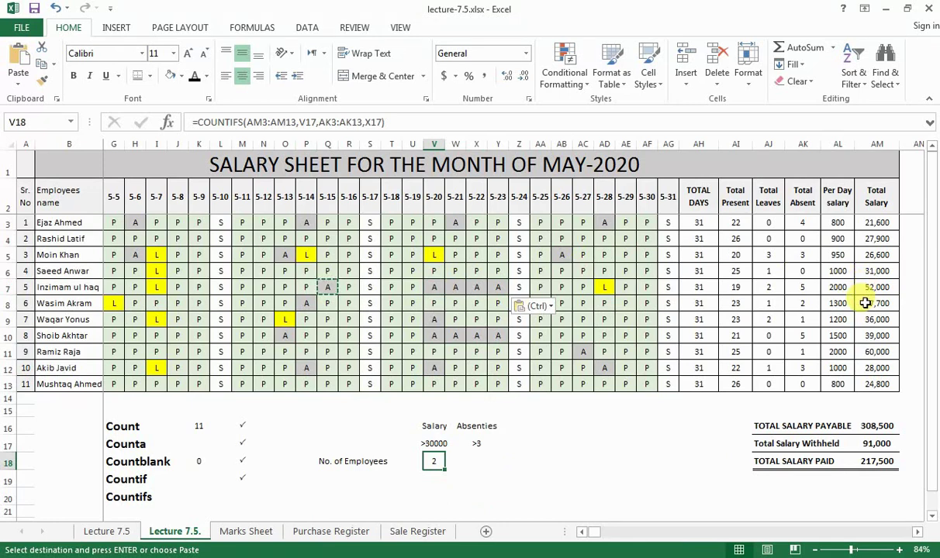
pyautogui.hotkey('ctrl', 's')
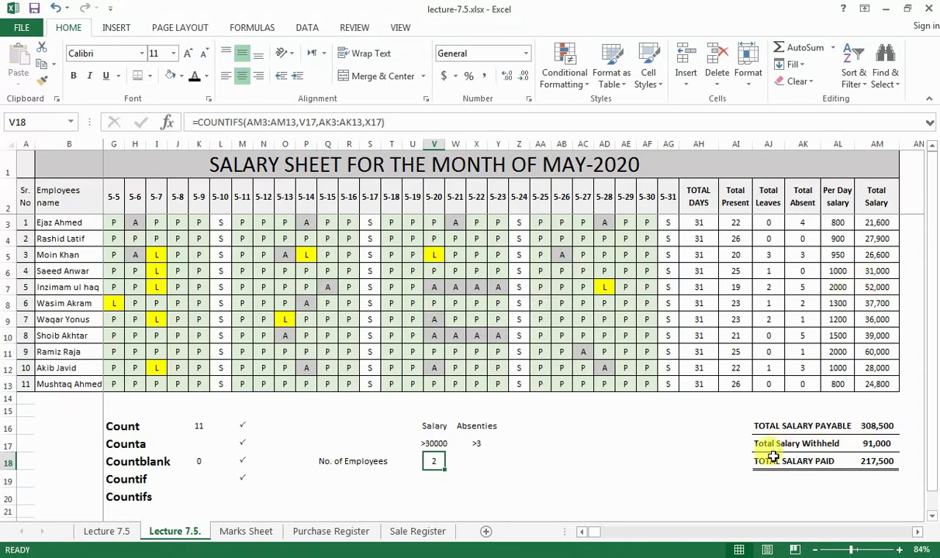
pyautogui.click(875, 444)
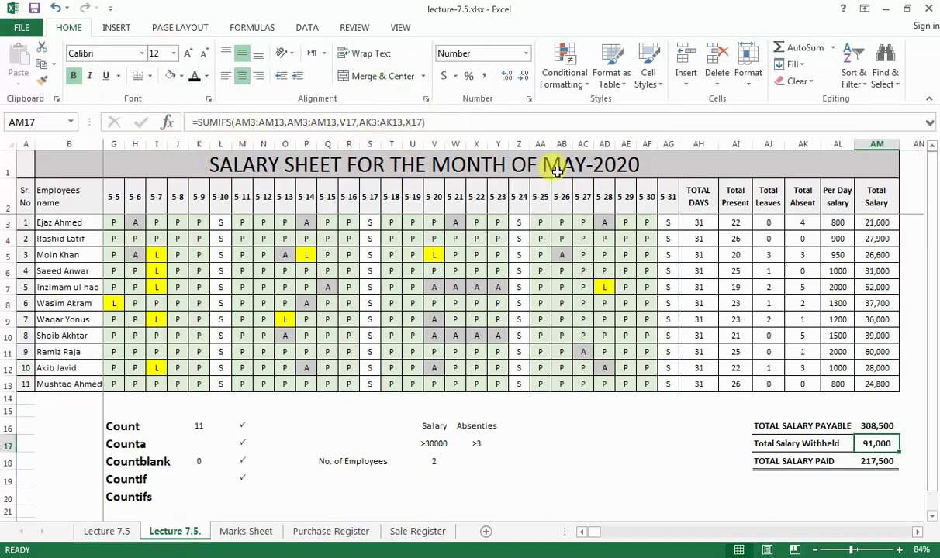
pyautogui.click(436, 495)
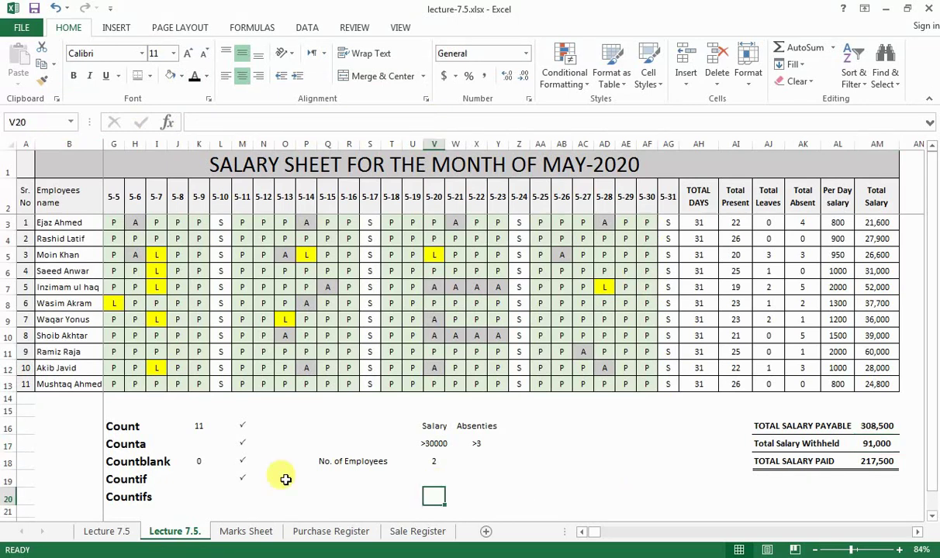
# - Fill the check mark from M19 down into M20 beside the Countifs label
pyautogui.click(241, 495)
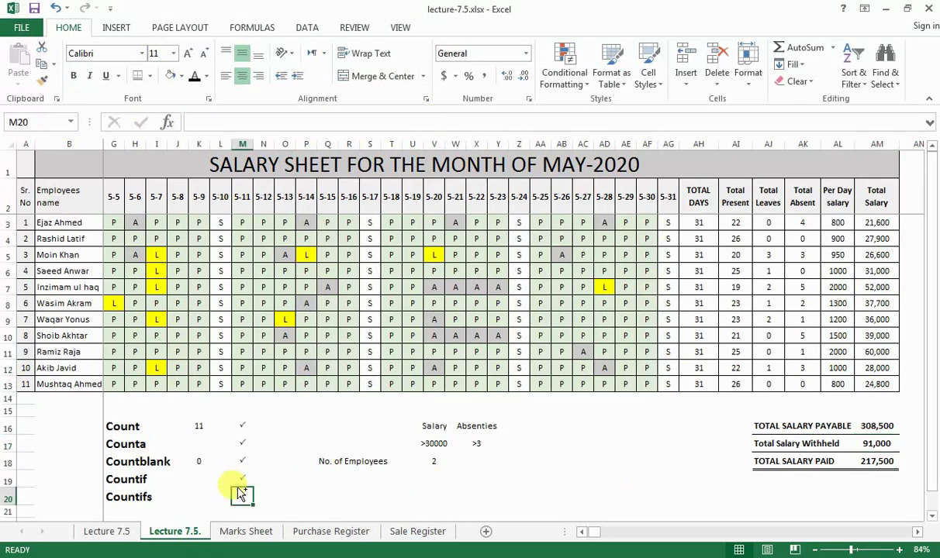
pyautogui.hotkey('ctrl', 'd')
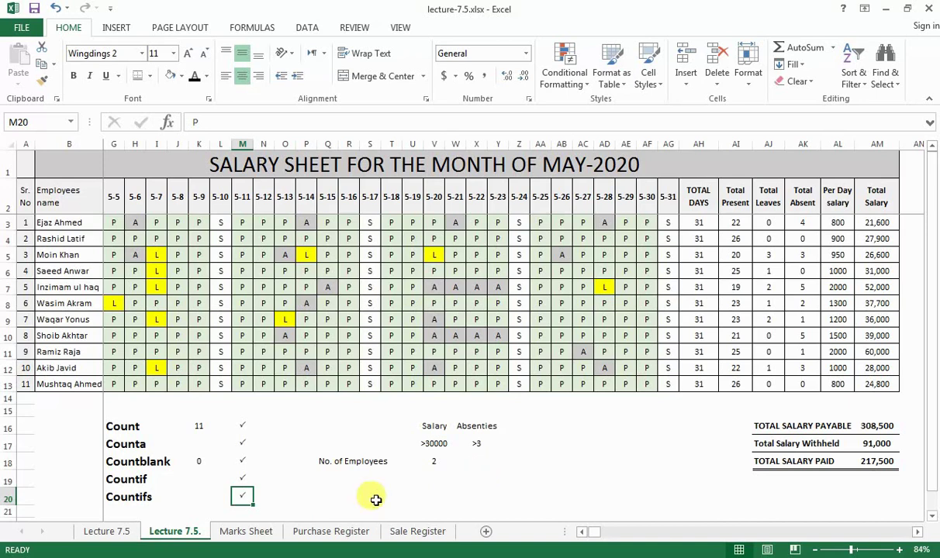
pyautogui.click(312, 557)
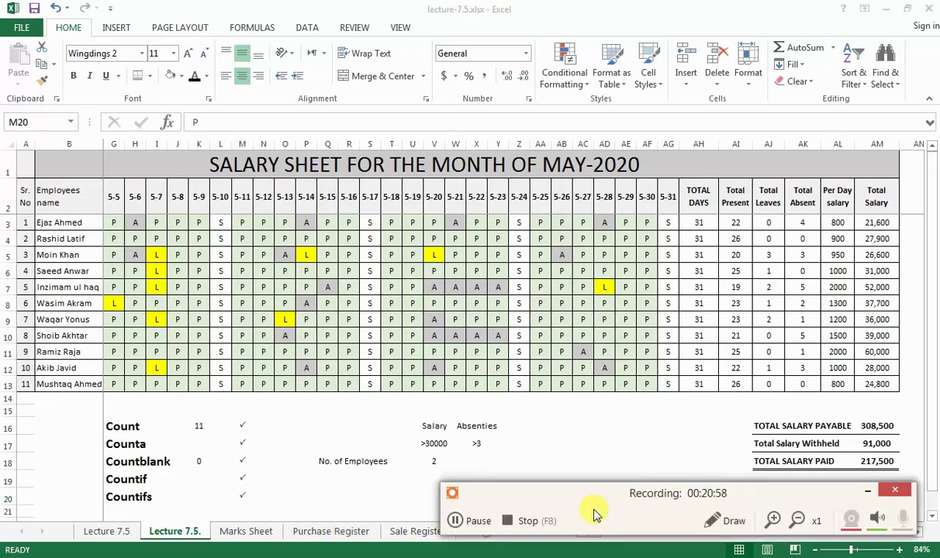